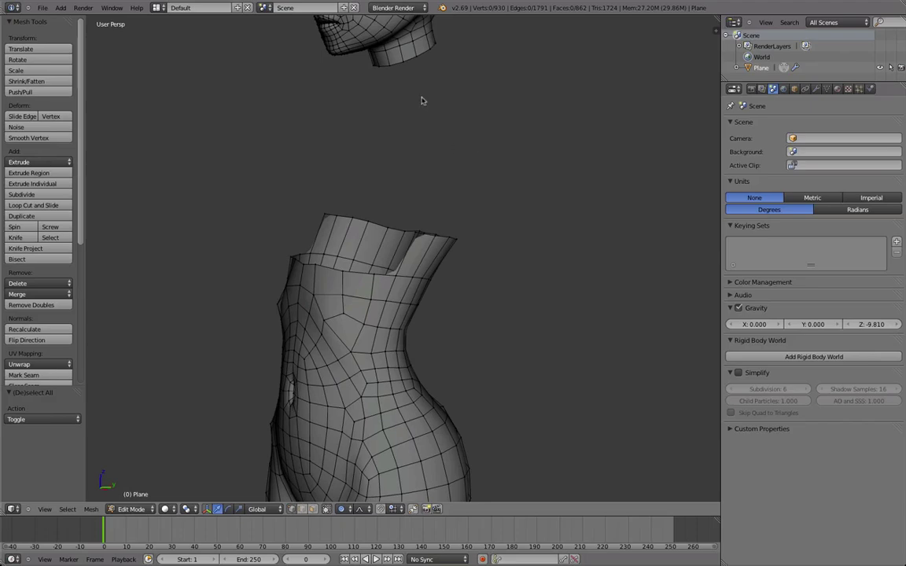
- Duplicate a vertex of the torso's upper side rim and place the copy at the lower front of the sketched armhole in side view
mouse_move(354, 181)
middle_down()
mouse_move(445, 257)
mouse_move(361, 265)
mouse_move(420, 299)
mouse_move(266, 267)
mouse_move(609, 305)
mouse_move(521, 318)
mouse_move(461, 302)
mouse_move(454, 250)
mouse_move(267, 227)
mouse_move(397, 232)
middle_up()
scroll(461, 251, down, 3)
scroll(361, 265, down, 3)
key(KP_3)
scroll(338, 165, up, 6)
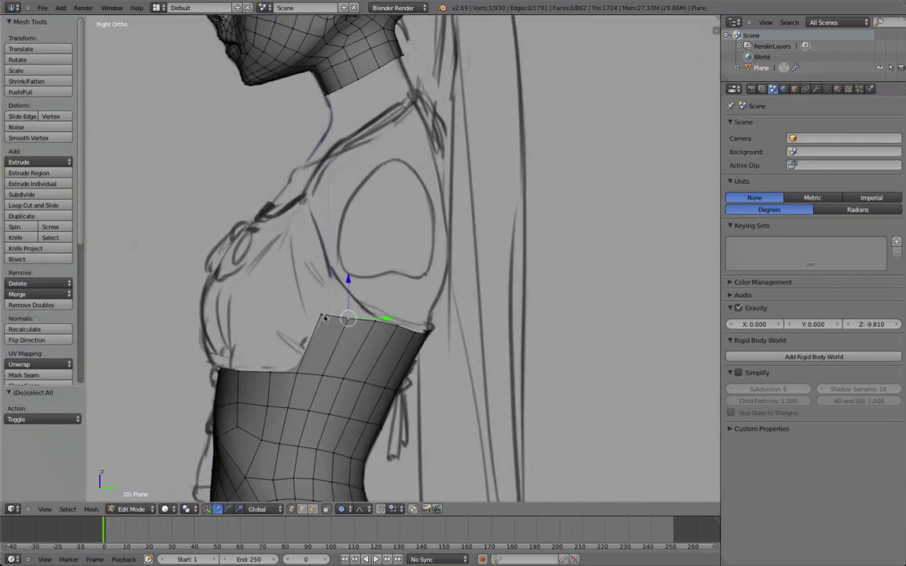
key(shift+d)
click(375, 265)
scroll(366, 269, up, 2)
key(g)
right_click(368, 251)
key(g)
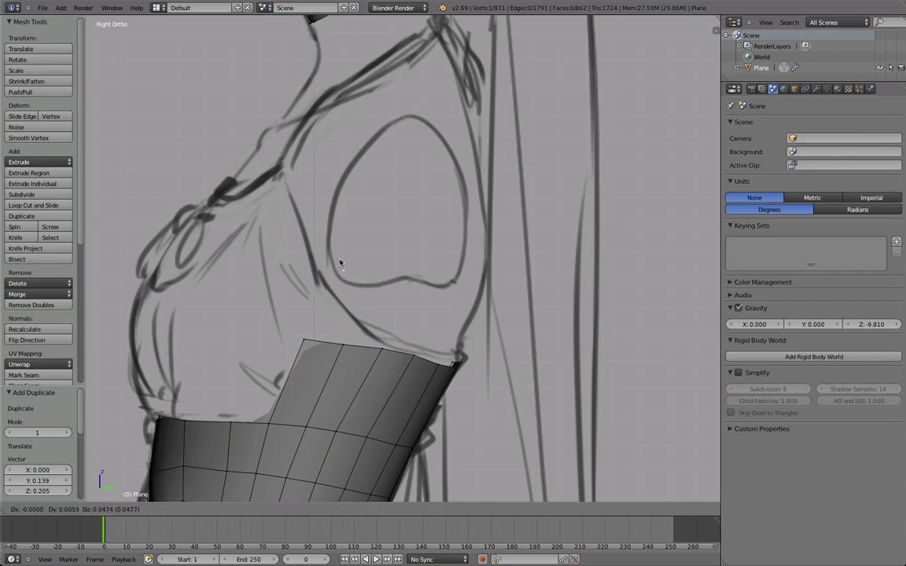
click(339, 263)
- Extrude the copied vertex into a chain following the front and top of the sketched armhole
key(e)
click(312, 222)
key(e)
click(314, 178)
key(e)
click(353, 109)
key(e)
click(381, 71)
key(e)
click(421, 67)
key(e)
click(443, 102)
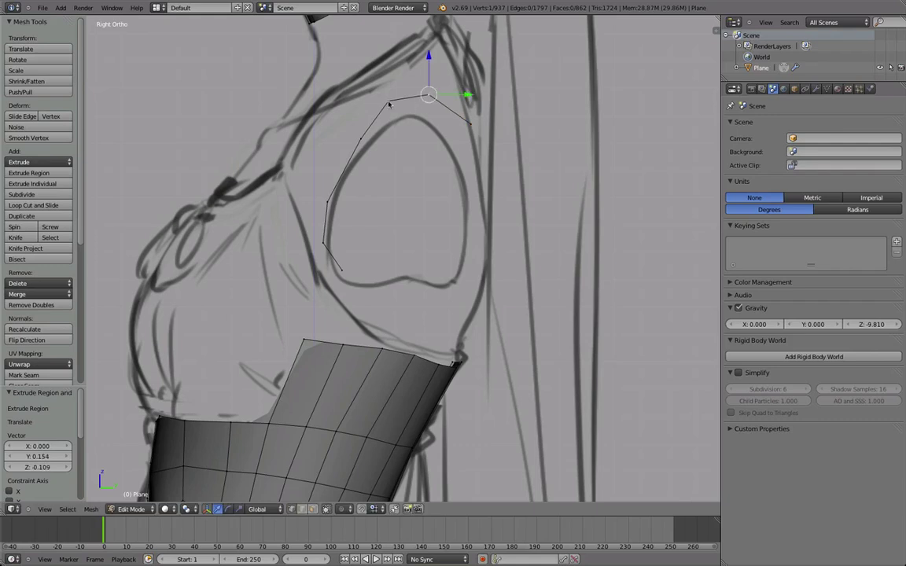
- Reposition the vertices at the top of the armhole chain to even out its curve around the sketched outline
key(g)
click(392, 104)
right_click(432, 98)
key(g)
click(445, 98)
right_click(468, 126)
key(g)
click(463, 133)
right_click(442, 100)
key(g)
click(429, 96)
right_click(466, 122)
key(g)
- Extrude the armhole chain from its last vertex down the back of the sketched outline in side view
scroll(408, 163, down, 2)
scroll(409, 163, down, 4)
mouse_move(409, 163)
middle_down()
mouse_move(419, 269)
mouse_move(399, 289)
middle_up()
key(KP_1)
middle_drag(507, 279, 250, 258)
scroll(251, 258, up, 2)
key(KP_3)
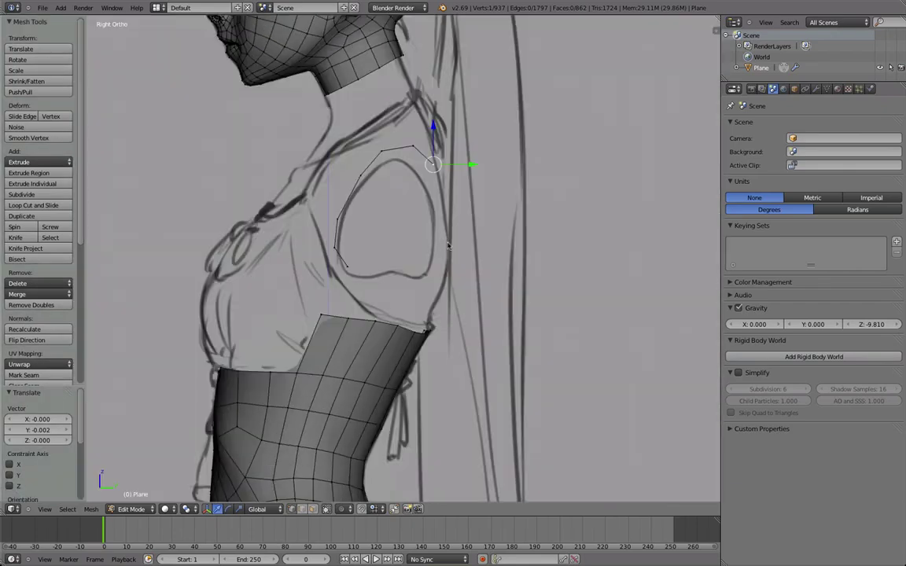
scroll(444, 200, up, 2)
key(e)
click(462, 265)
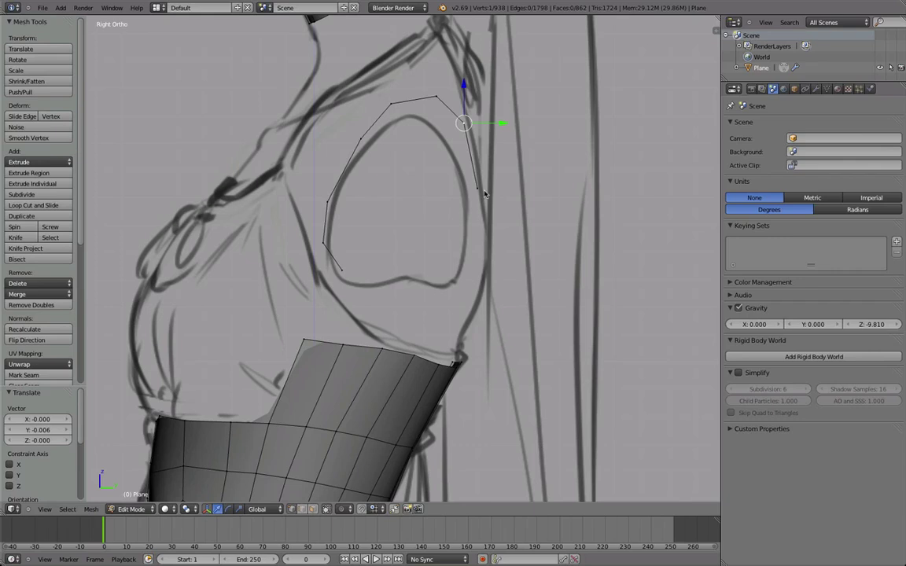
key(e)
click(488, 257)
- Continue extruding the chain along the notched bottom of the armhole and join its ends into a closed loop
key(e)
click(438, 295)
key(e)
click(403, 268)
key(e)
click(350, 292)
key(f)
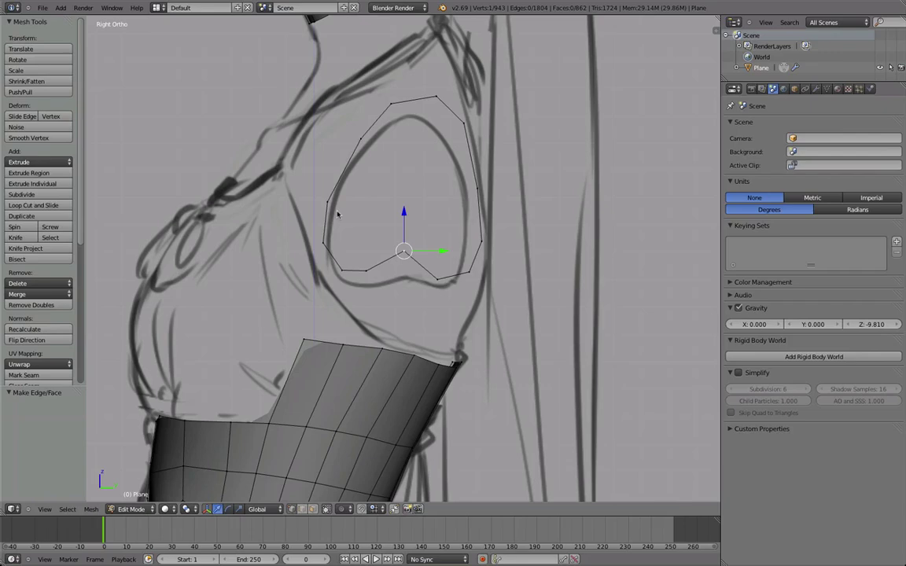
- Raise the armhole loop's front edge slightly and reposition its two lower front vertices to smooth the corner
key(Tab)
key(Tab)
scroll(335, 208, down, 2)
key(g)
click(335, 228)
scroll(336, 228, up, 2)
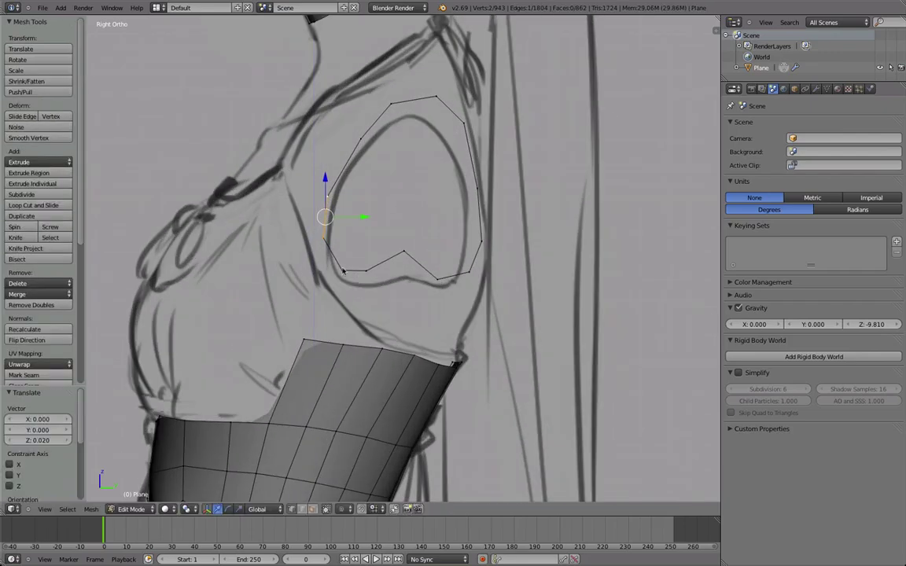
right_click(339, 270)
key(g)
click(329, 263)
right_click(364, 275)
key(g)
click(364, 276)
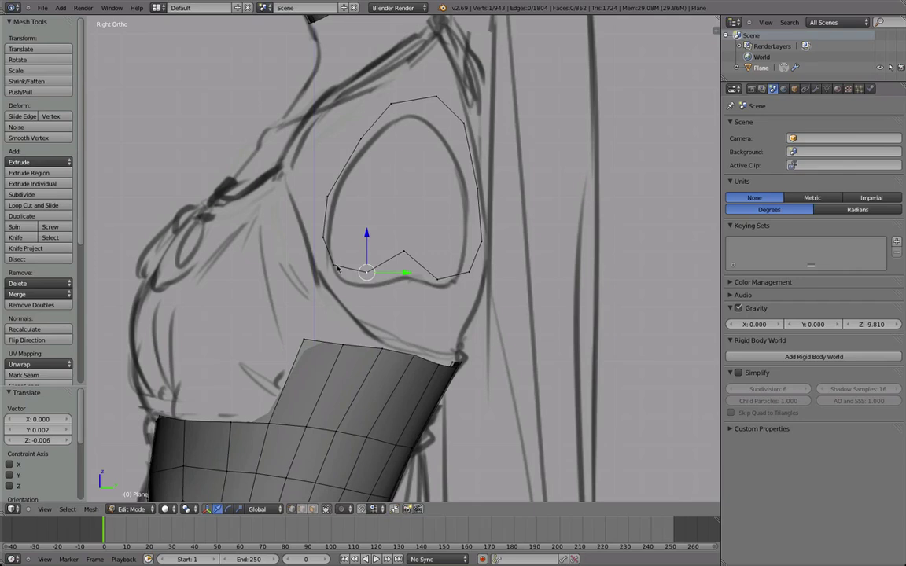
- Shift the armhole loop's front vertices upward along the sketched outline and adjust the neighbouring bottom vertex
drag(323, 237, 319, 222)
right_drag(325, 198, 335, 179)
right_drag(320, 228, 326, 209)
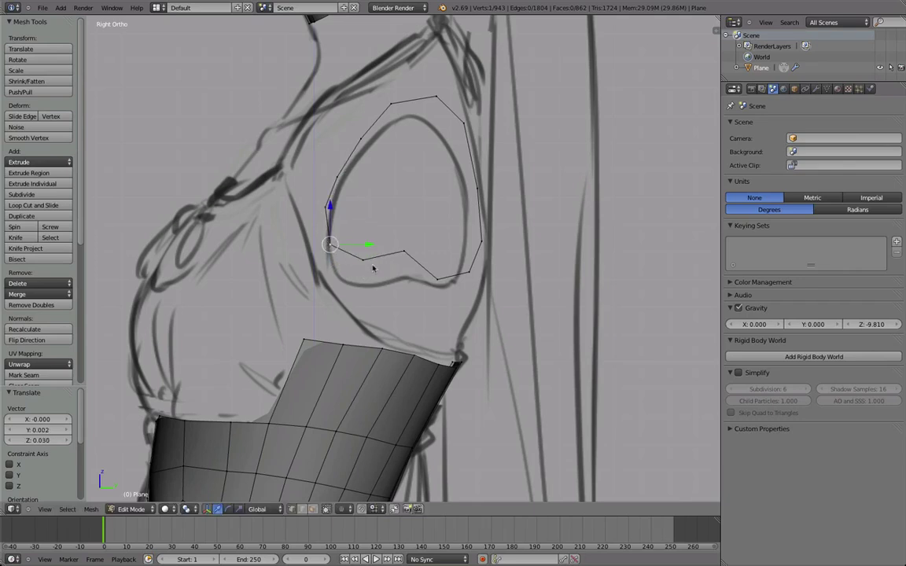
right_drag(365, 261, 358, 263)
- Move the torso's upper front rim vertices slightly rearward and subdivide the armhole loop's bottom edge with one cut
right_drag(305, 333, 312, 328)
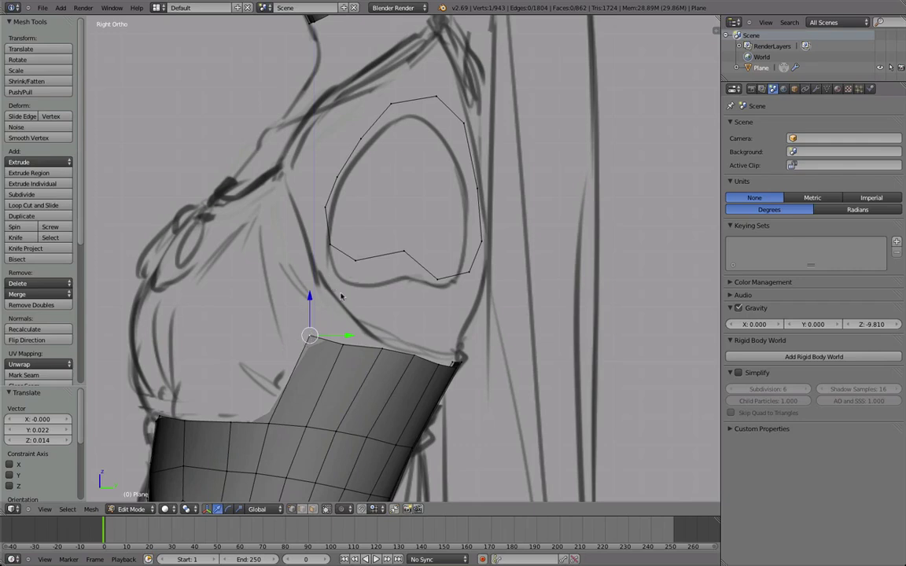
key(w)
click(379, 263)
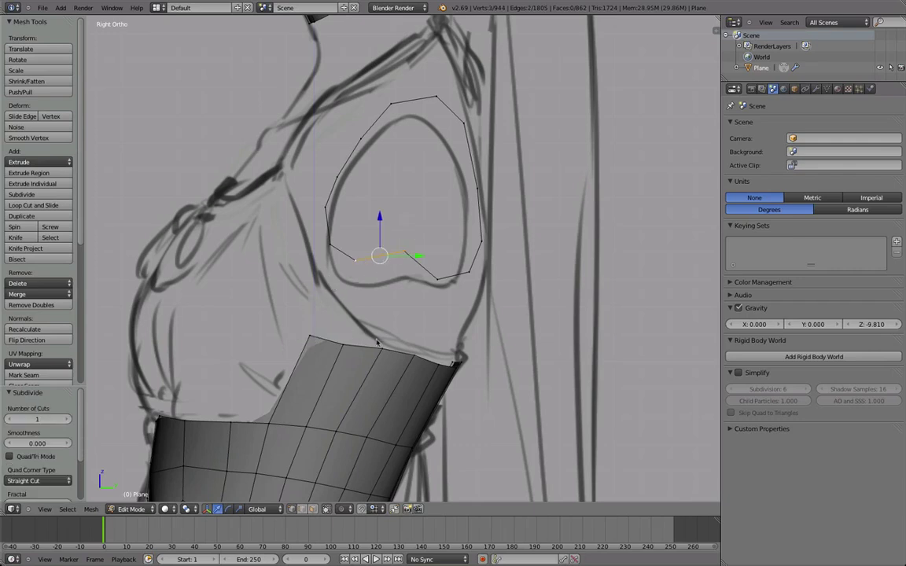
key(g)
click(349, 343)
right_click(316, 341)
key(g)
click(320, 340)
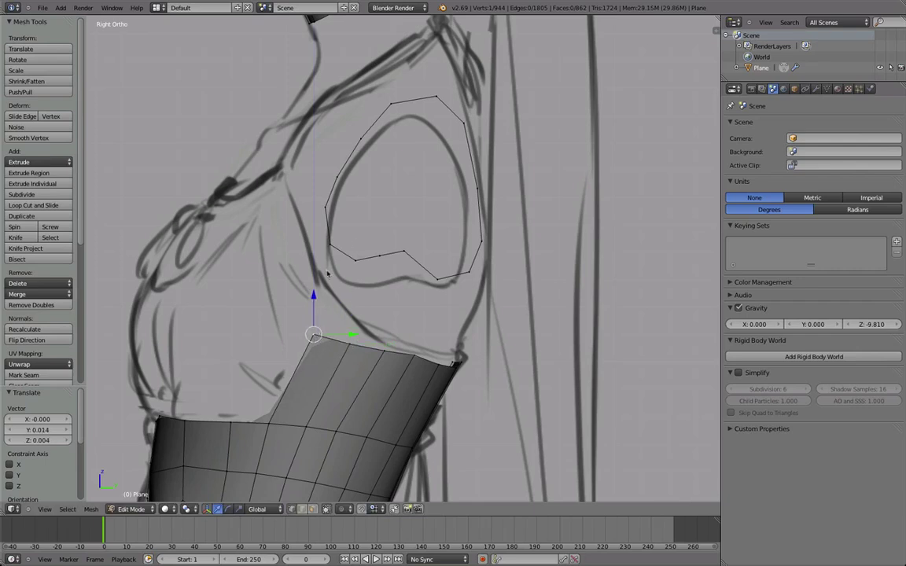
- Adjust the vertices along the bottom of the armhole loop to smooth its notch and rear corner
right_click(391, 249)
key(g)
click(390, 246)
key(g)
click(411, 254)
- Move the whole armhole loop outward to the shoulder in front view, tilt its top outward and lower it 0.011 along Z
scroll(417, 263, down, 2)
middle_drag(420, 275, 507, 277)
key(KP_1)
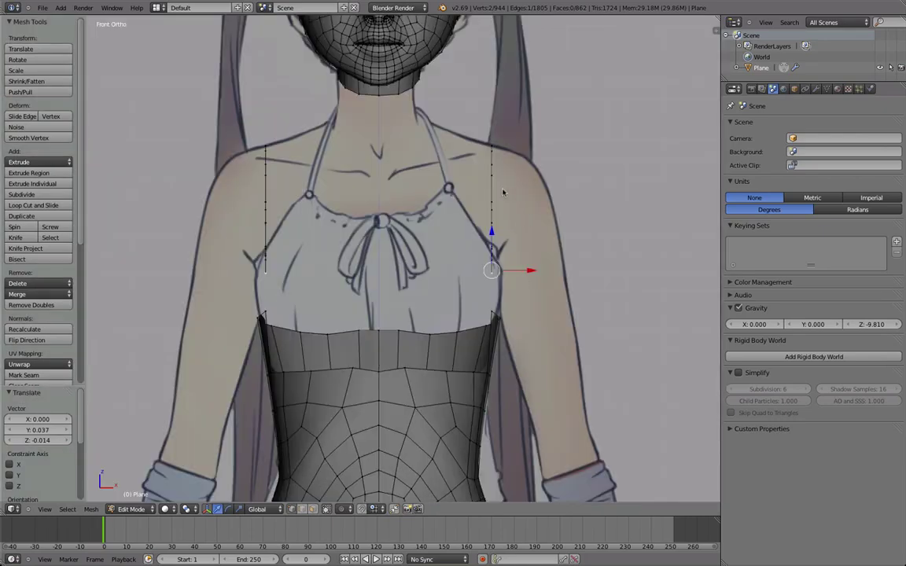
alt+right_click(500, 191)
key(g)
key(x)
click(529, 191)
key(g)
click(565, 195)
key(g)
key(x)
click(567, 195)
key(g)
key(z)
click(565, 197)
- Examine the armhole loop's placement against the front and side reference drawings
middle_drag(565, 197, 491, 223)
key(KP_3)
middle_drag(303, 225, 404, 261)
key(KP_1)
scroll(375, 142, up, 2)
scroll(443, 153, down, 2)
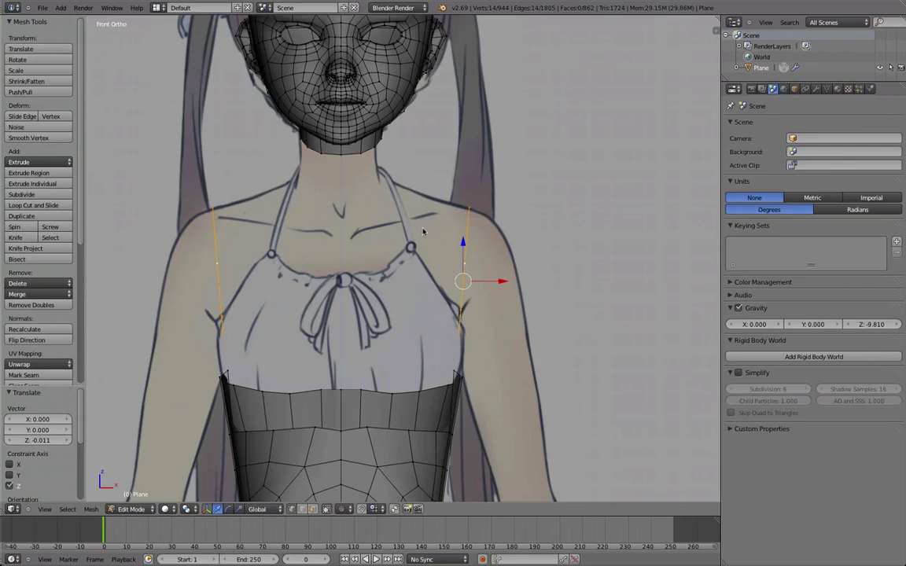
middle_drag(427, 230, 405, 247)
key(KP_1)
middle_drag(503, 284, 424, 228)
key(KP_3)
scroll(446, 277, up, 4)
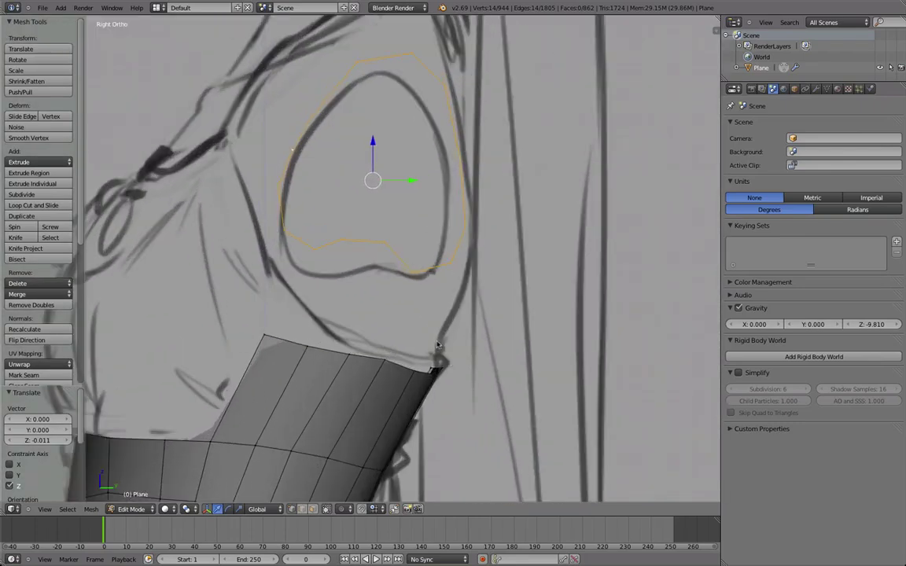
- Select the centre edge of the torso's back rim and extrude it upward into a strip along the spine
right_click(420, 368)
scroll(452, 294, down, 2)
middle_drag(440, 272, 352, 228)
key(ctrl+KP_1)
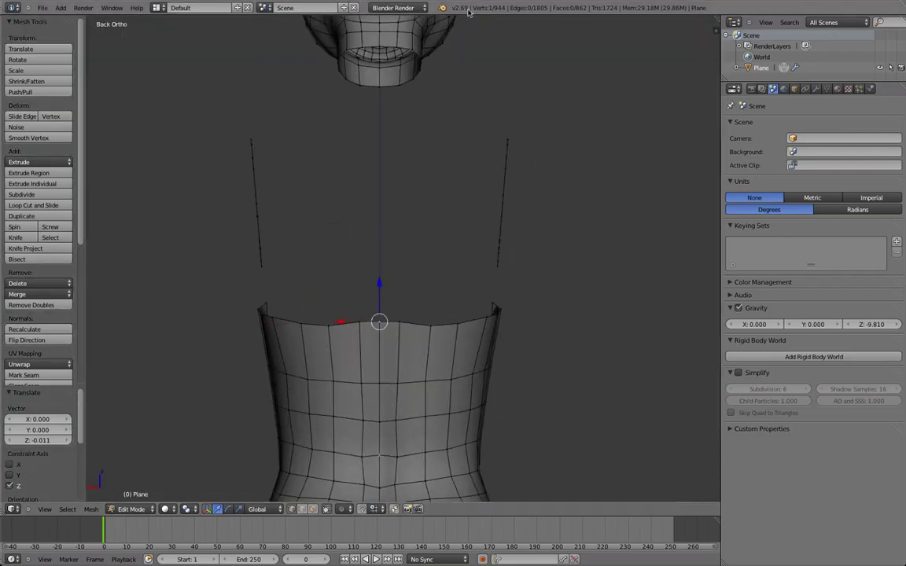
shift+right_click(377, 325)
middle_drag(377, 326, 355, 128)
key(e)
click(393, 204)
- Align the strip's top edge with the sketched back line in side view and raise its centre vertex along Z
key(KP_3)
key(g)
key(y)
click(493, 210)
key(g)
click(519, 206)
key(g)
key(z)
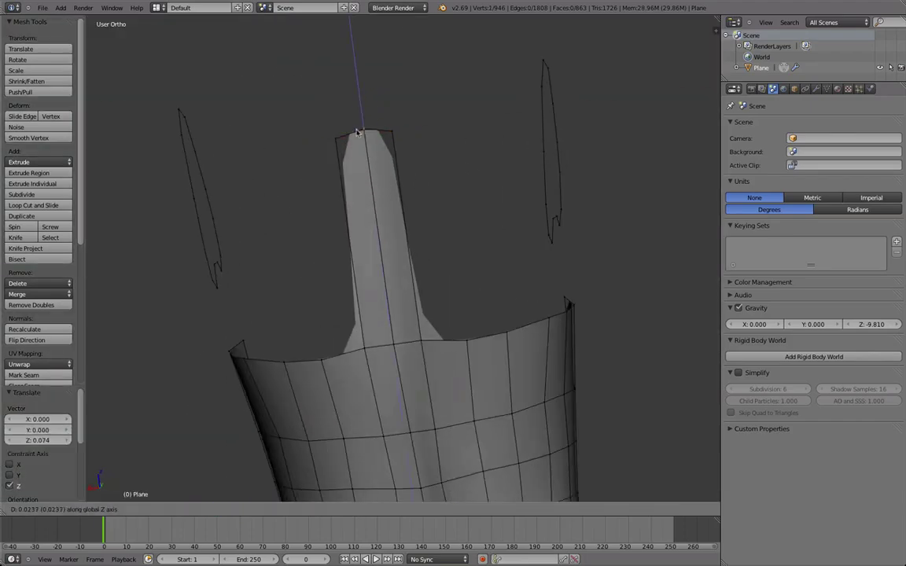
click(350, 144)
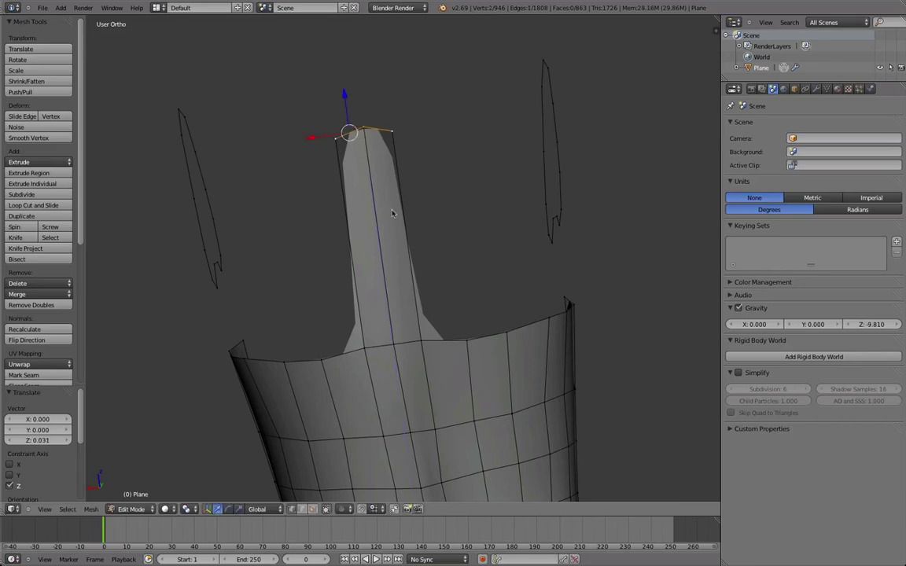
- Extrude the spine strip's top edge upward with a flared outer corner and fill the side face down to the torso rim
key(ctrl+KP_1)
key(e)
click(340, 107)
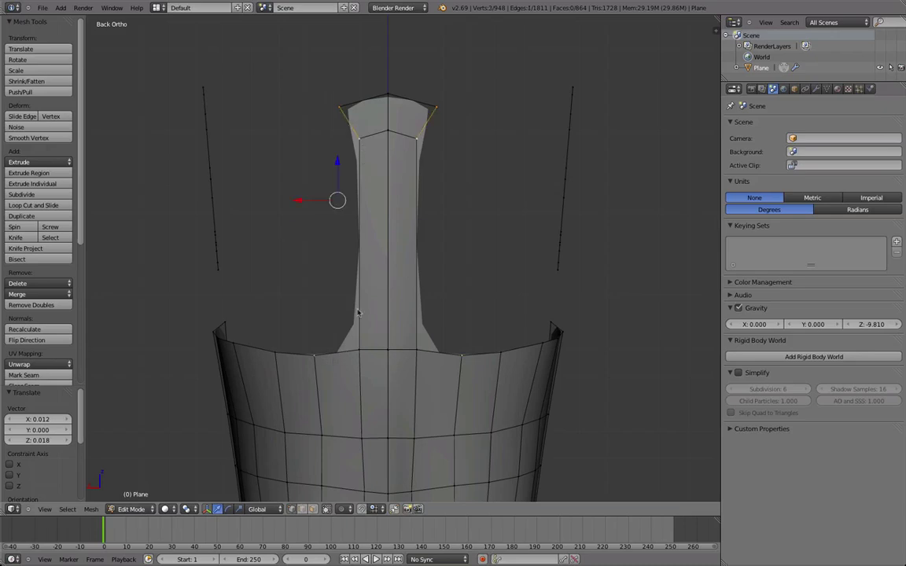
key(f)
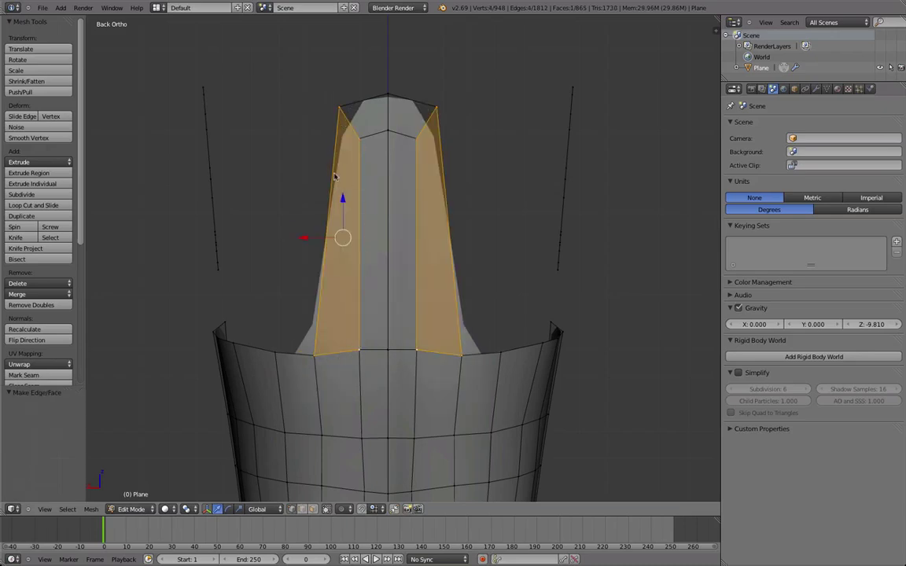
- Rip the side face's lower outer corner off the torso rim, raise it, and remove doubles across the whole mesh
key(v)
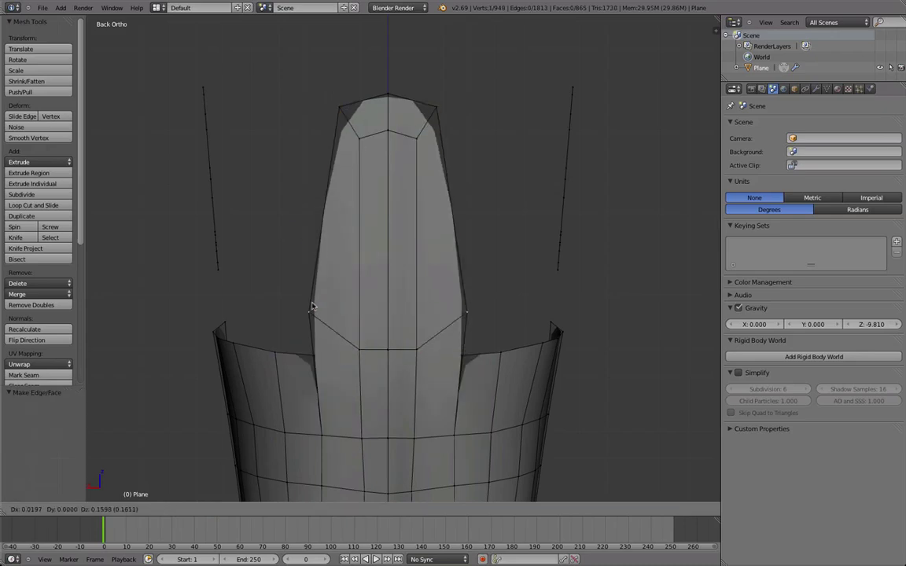
click(305, 268)
key(a)
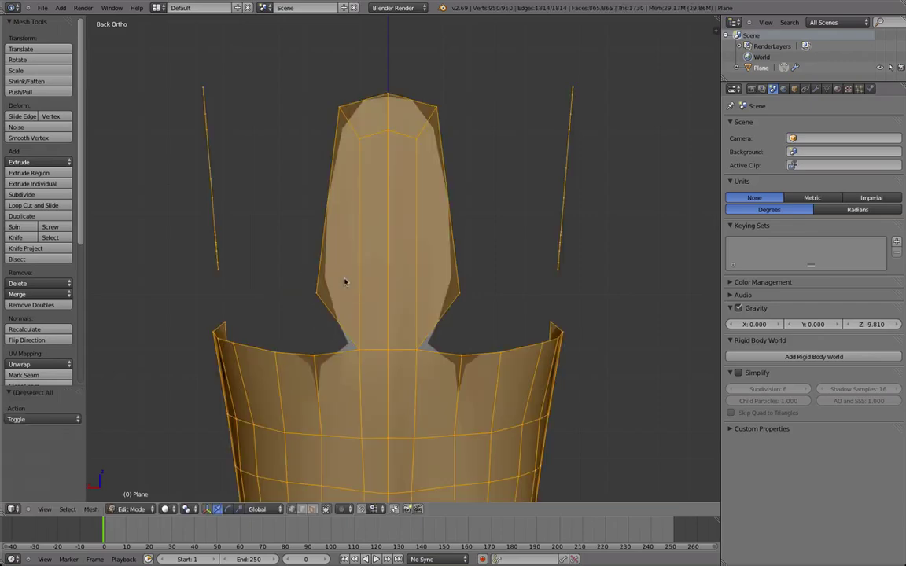
key(w)
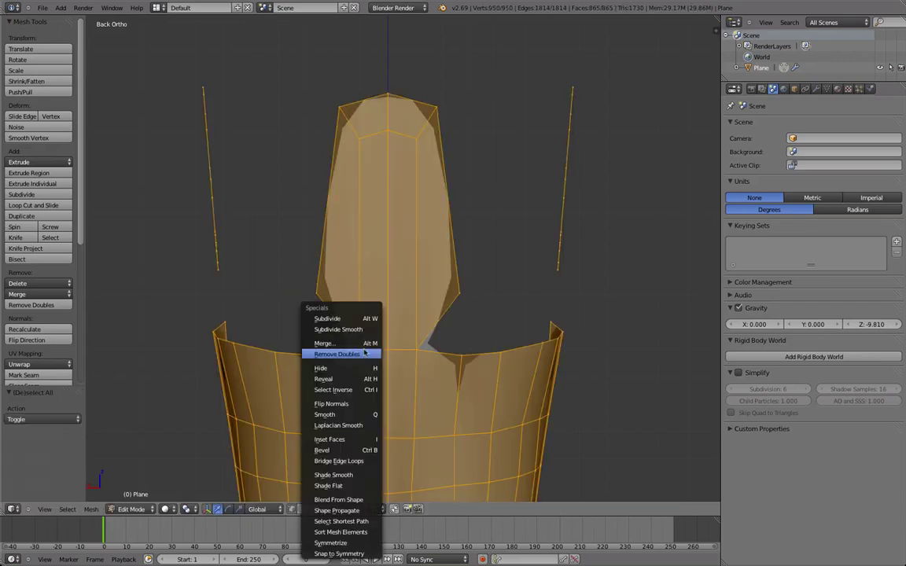
click(365, 352)
- Rip the back panel's bottom centre edge from the torso rim and move it upward along Z
right_click(364, 351)
middle_drag(299, 317, 384, 288)
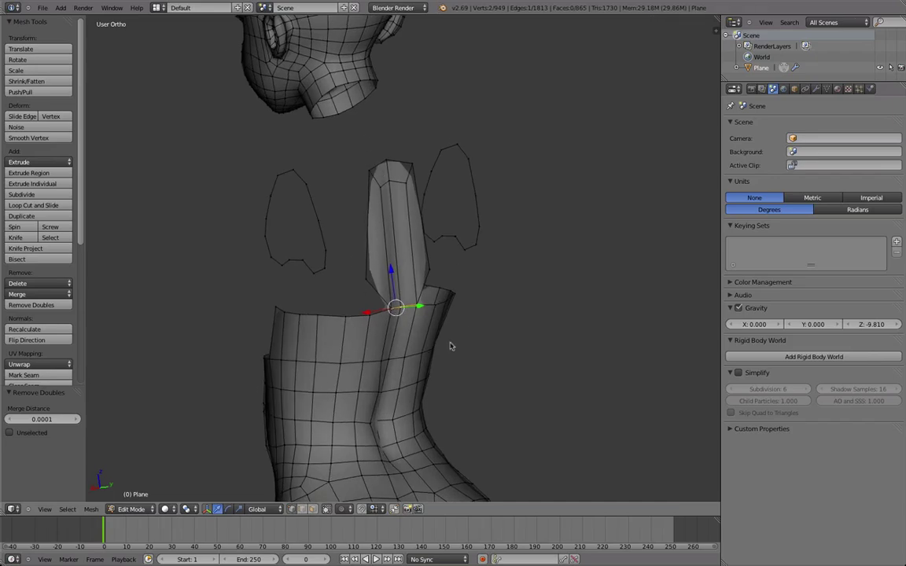
middle_drag(430, 354, 312, 352)
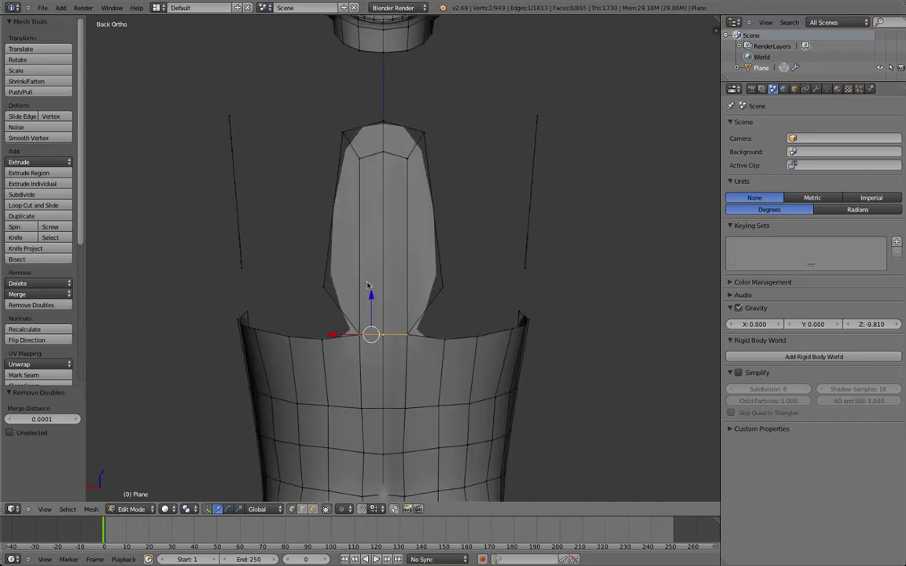
key(g)
key(z)
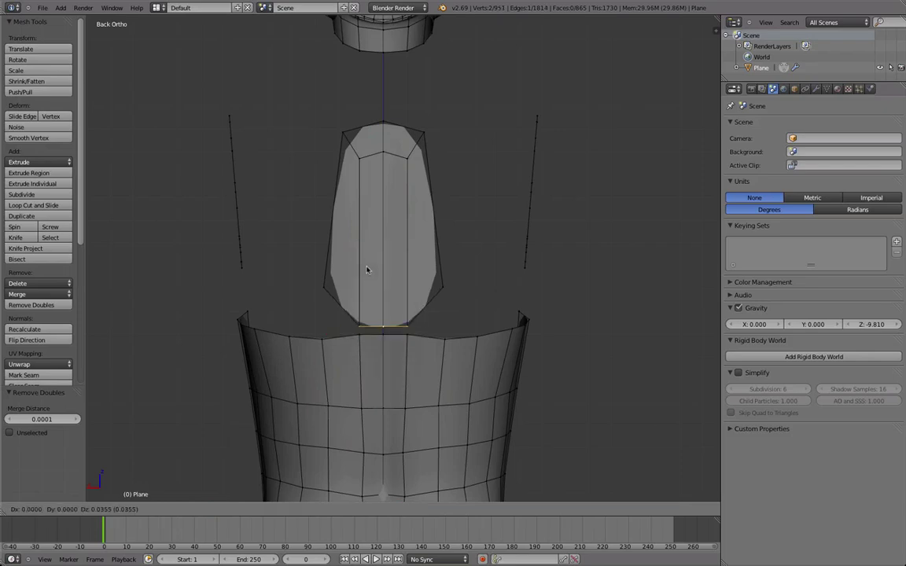
click(364, 252)
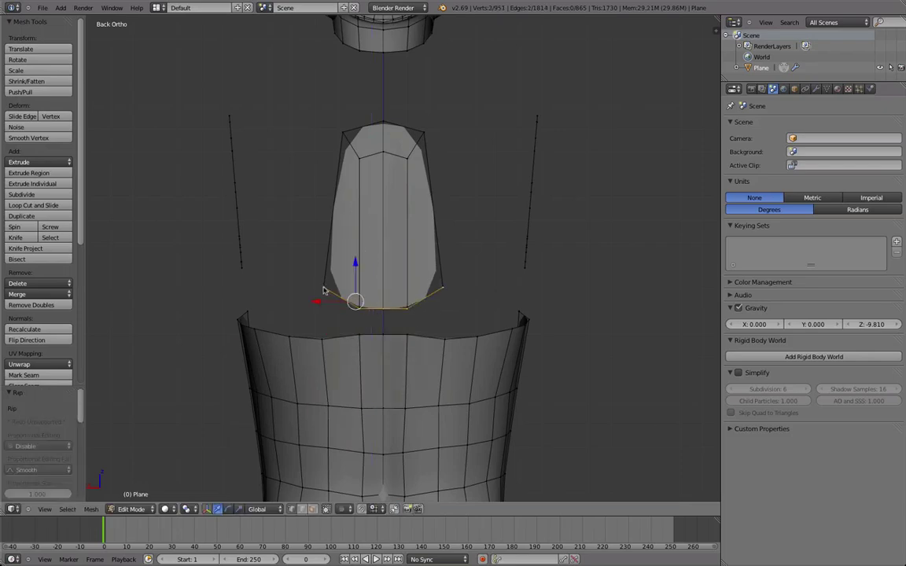
- Raise the back panel's bottom vertices 0.211 along Z and fill a face between its centre edge and the torso rim
key(g)
key(z)
click(367, 269)
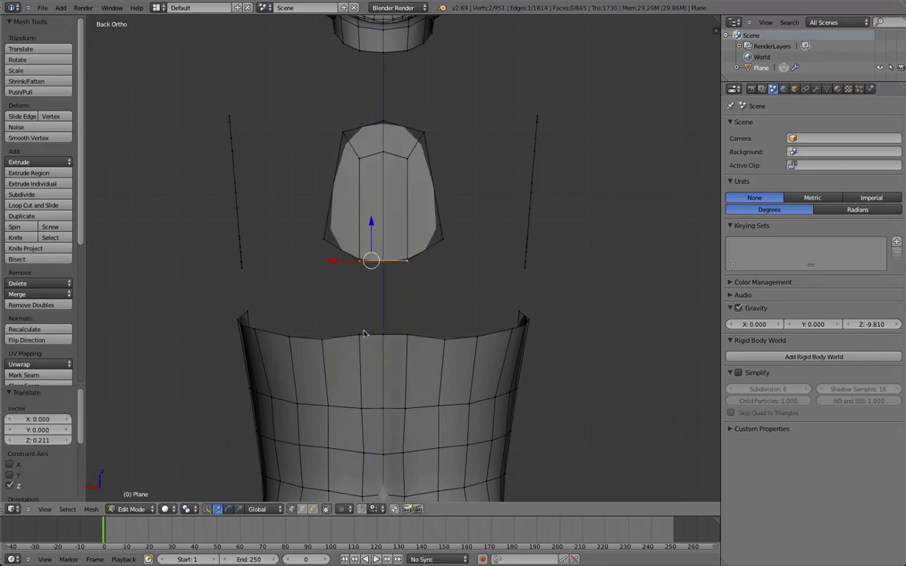
key(f)
middle_drag(379, 334, 402, 254)
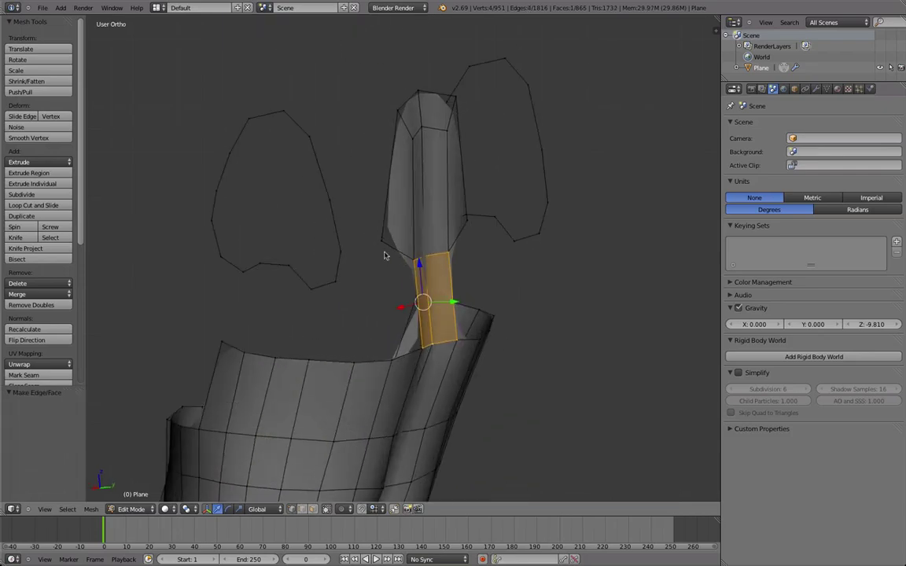
key(ctrl+z)
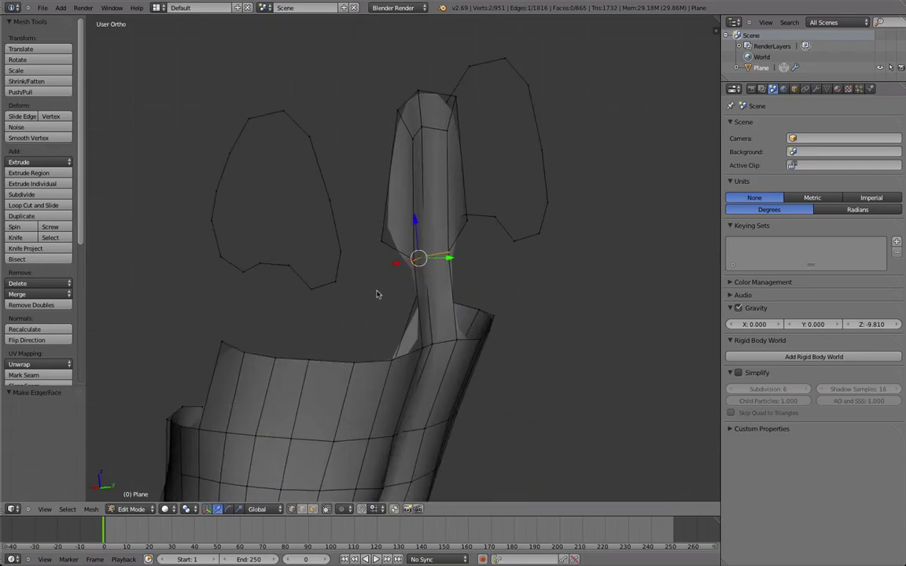
- Move the back panel's bottom centre edge along Y to follow the sketched back line in side view
key(KP_3)
key(e)
key(y)
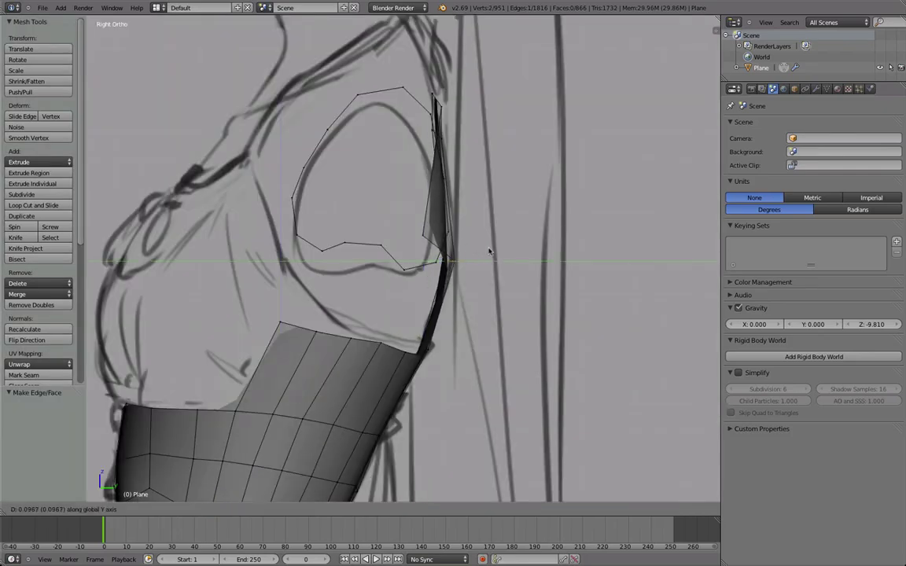
drag(489, 252, 470, 258)
- Move the back panel's lower outer vertex 0.107 along Y in side view
scroll(515, 271, down, 2)
mouse_move(516, 271)
middle_down()
mouse_move(474, 284)
mouse_move(372, 260)
mouse_move(374, 380)
mouse_move(479, 307)
mouse_move(481, 198)
middle_up()
scroll(372, 260, up, 3)
key(KP_3)
key(g)
key(y)
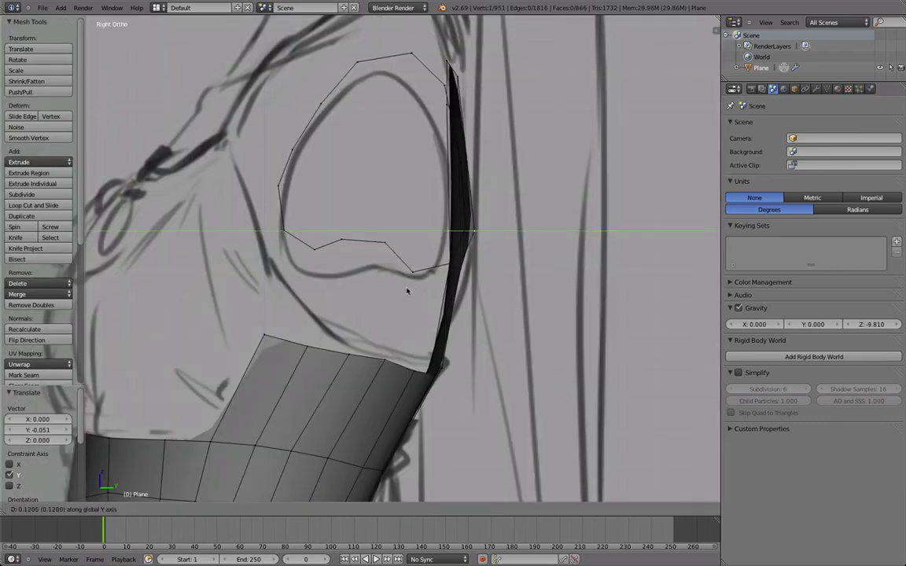
click(408, 293)
- Extrude a vertex from the back panel's lower outer corner outward and downward, and adjust its position in back view
middle_drag(592, 309, 427, 302)
key(ctrl+KP_1)
scroll(426, 294, up, 1)
scroll(419, 287, down, 2)
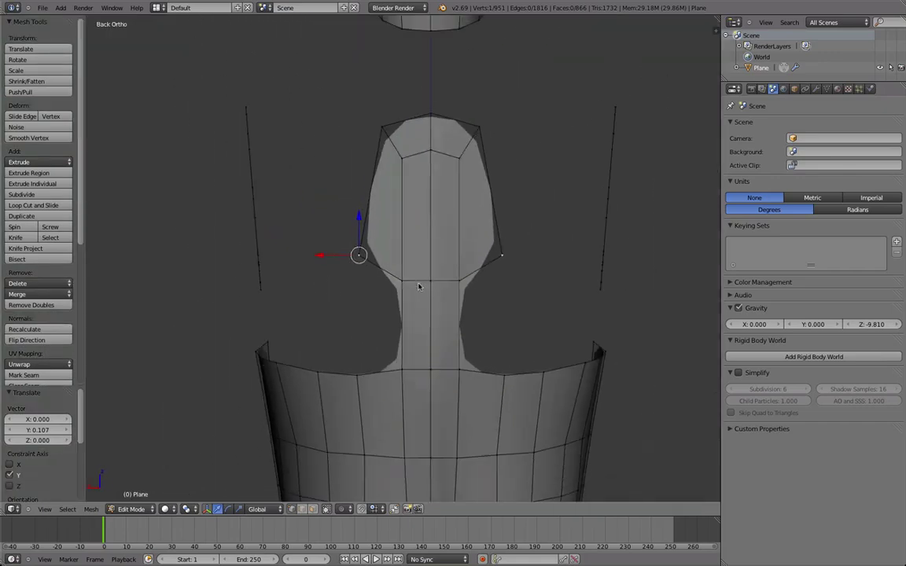
key(e)
click(371, 310)
middle_drag(371, 290, 408, 273)
middle_drag(472, 284, 402, 265)
key(ctrl+KP_1)
key(g)
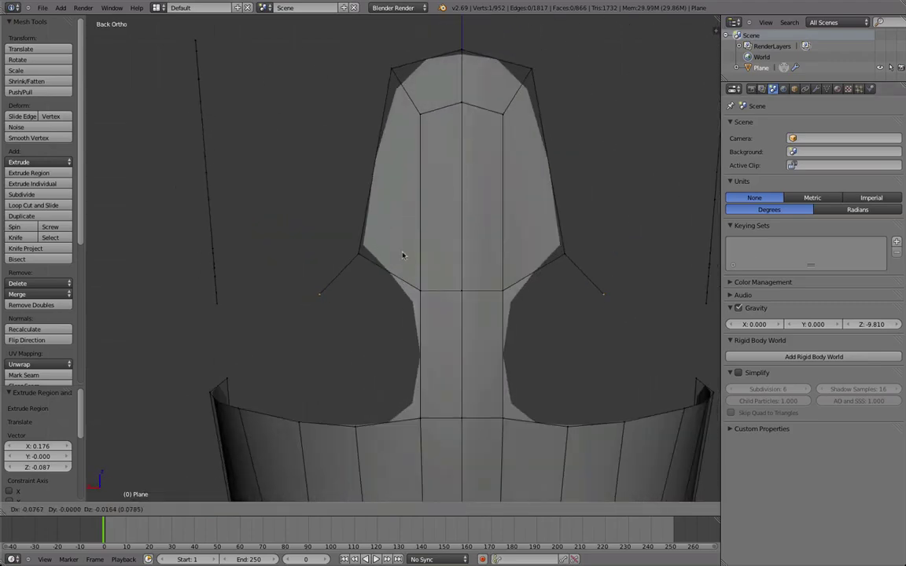
click(339, 286)
- Adjust the extruded vertex along Y and Z in side view and continue the edge chain to the armhole's lower corner
mouse_move(339, 286)
middle_down()
mouse_move(389, 237)
mouse_move(440, 208)
mouse_move(443, 278)
mouse_move(414, 249)
mouse_move(377, 287)
middle_up()
key(KP_3)
key(g)
key(y)
click(451, 281)
key(g)
key(z)
click(458, 267)
key(g)
click(391, 292)
key(ctrl+KP_1)
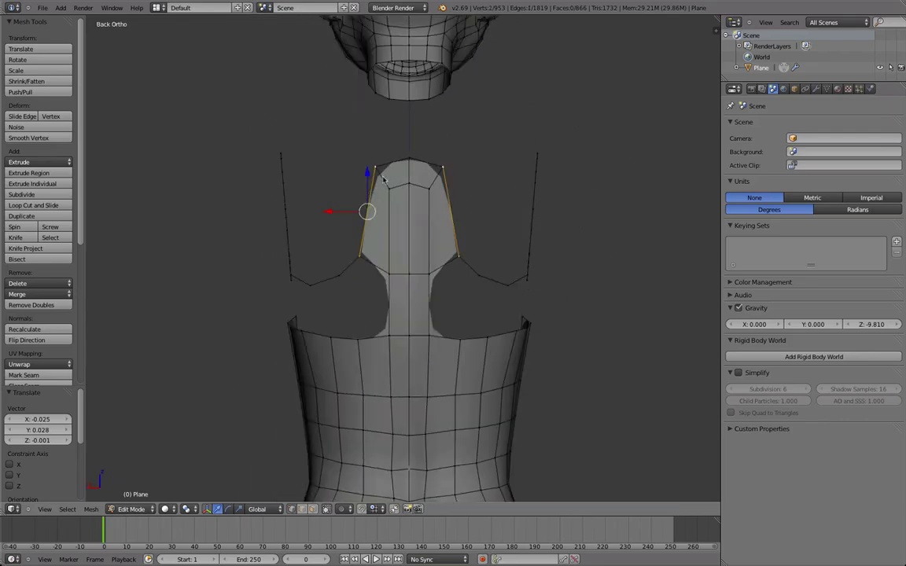
- Narrow the back panel in back view by moving its outer edges and inner columns inward along X
key(g)
key(x)
click(378, 191)
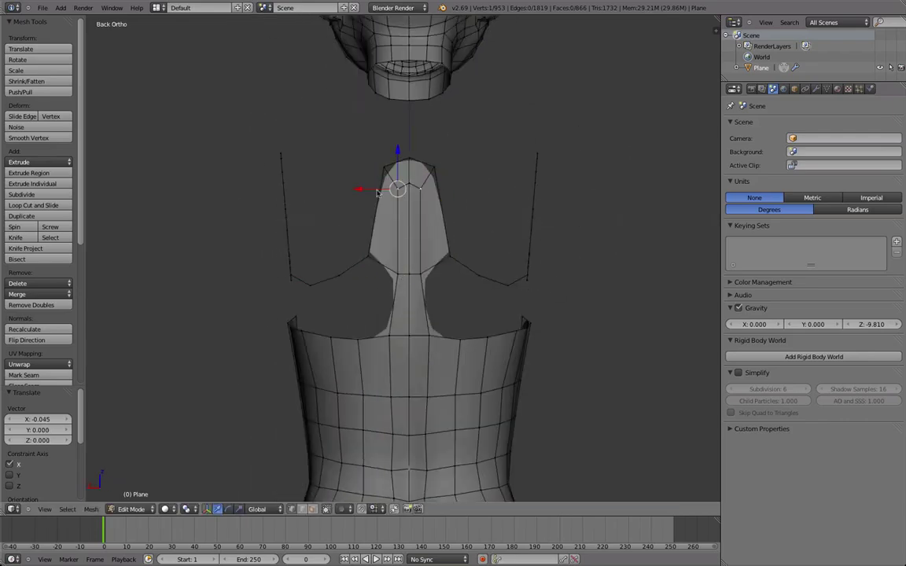
key(g)
key(x)
click(413, 175)
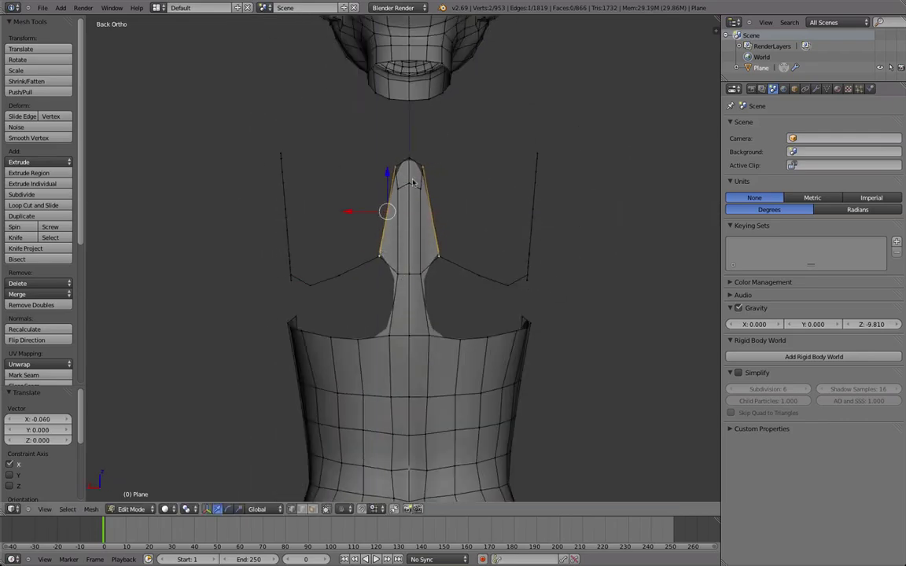
- Add a horizontal loop cut across the back panel and smooth its vertices once
key(ctrl+r)
click(452, 206)
click(402, 234)
key(w)
click(408, 231)
- Reposition the new loop's outer edge in side view to even out the back panel's curve
key(KP_Decimal)
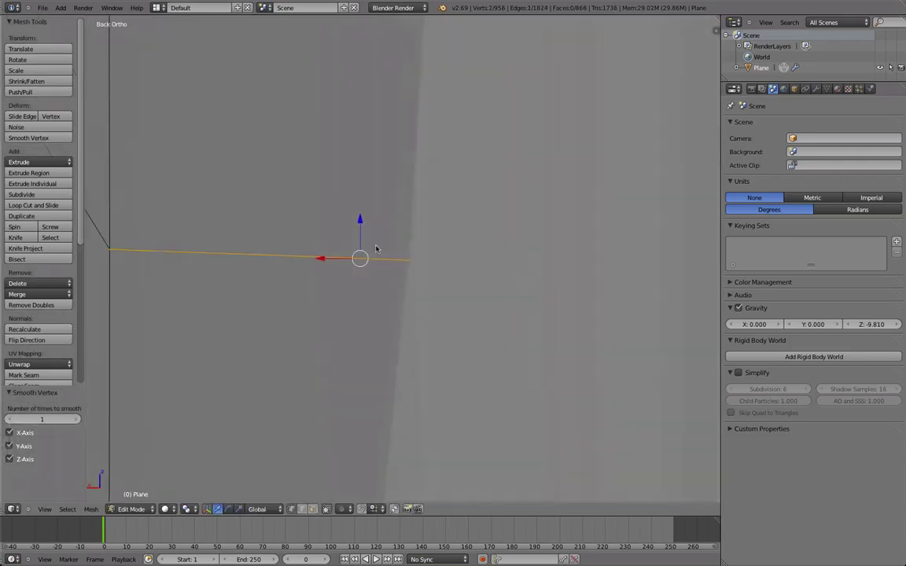
scroll(376, 252, down, 14)
mouse_move(255, 301)
middle_down()
mouse_move(382, 251)
mouse_move(421, 210)
middle_up()
key(KP_3)
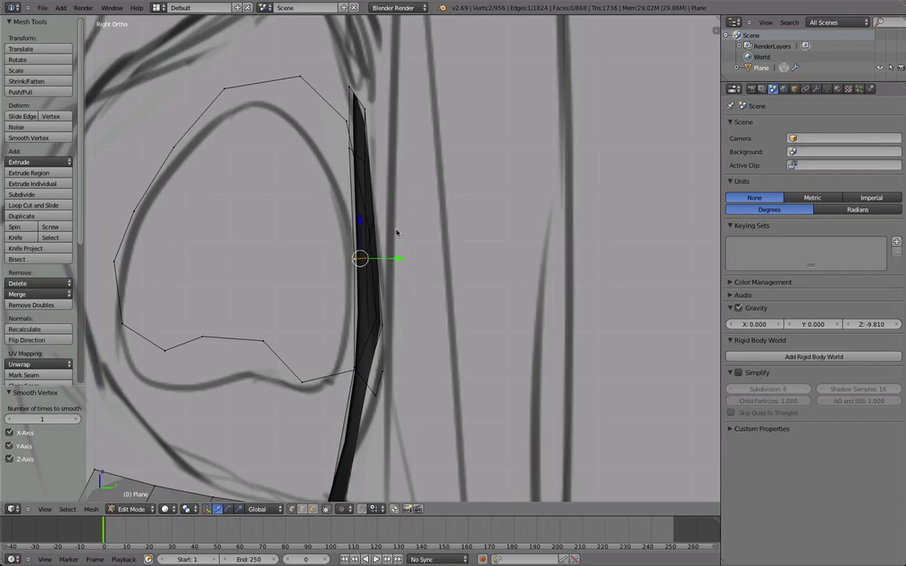
key(g)
click(388, 219)
key(g)
click(398, 220)
- Examine the back panel and its connection to the armholes in object mode
key(Tab)
scroll(440, 252, down, 7)
middle_drag(495, 263, 322, 275)
key(z)
scroll(323, 275, up, 3)
key(Tab)
key(Tab)
scroll(332, 330, up, 1)
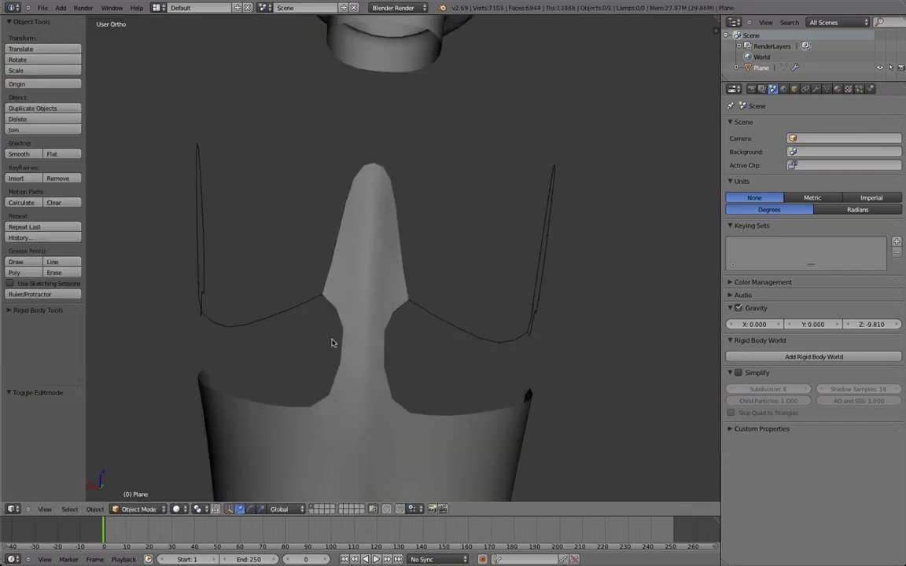
- Extrude two edge segments outward from the back panel's lower side vertex, running below the chain that leads to the armhole
key(Tab)
right_click(333, 335)
shift+middle_drag(321, 320, 395, 263)
key(e)
click(349, 278)
key(e)
click(285, 285)
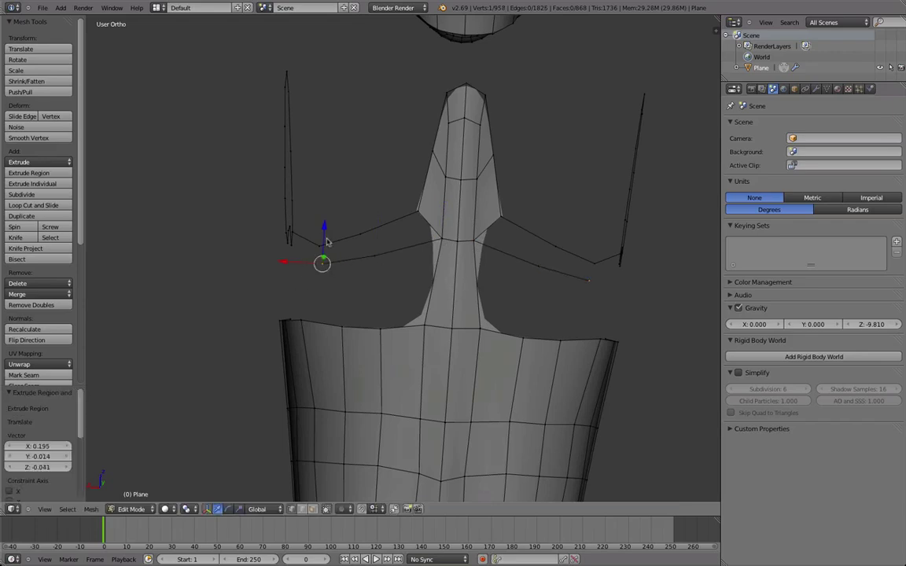
- Fill faces between the two edge chains and close the strap's outer end at the armhole
key(f)
middle_drag(365, 264, 318, 247)
key(f)
right_click(314, 249)
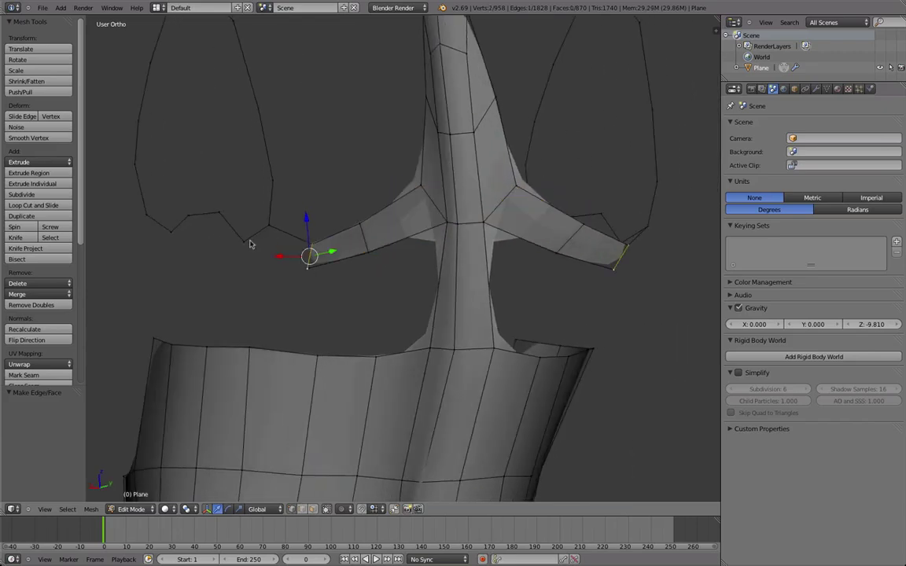
key(f)
- Fill faces between the strap's lower edge and the torso rim
key(Tab)
middle_drag(266, 228, 322, 268)
key(Tab)
right_click(450, 235)
shift+right_click(434, 324)
key(f)
key(f)
middle_drag(261, 289, 348, 269)
- Select the whole mesh and apply smooth shading to the object
key(a)
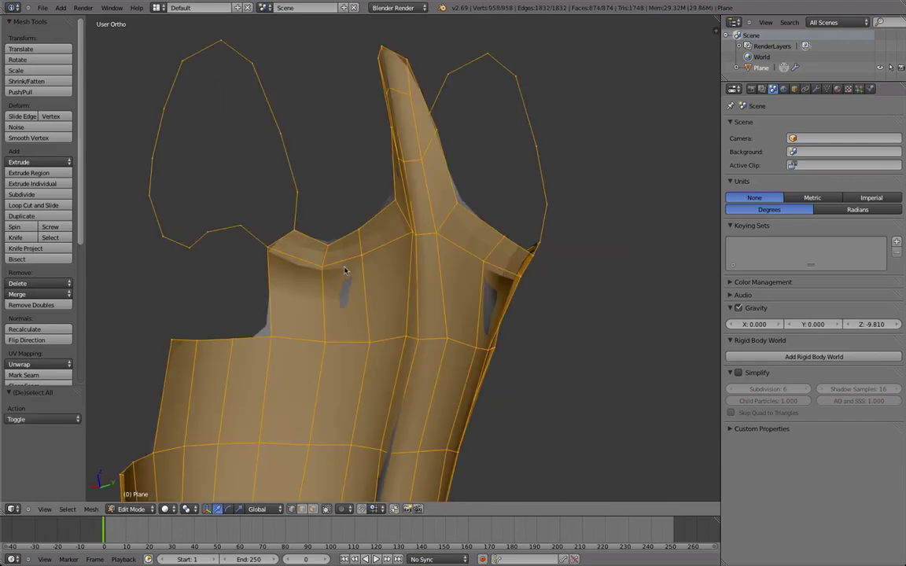
key(Tab)
click(30, 154)
key(Tab)
scroll(267, 252, down, 3)
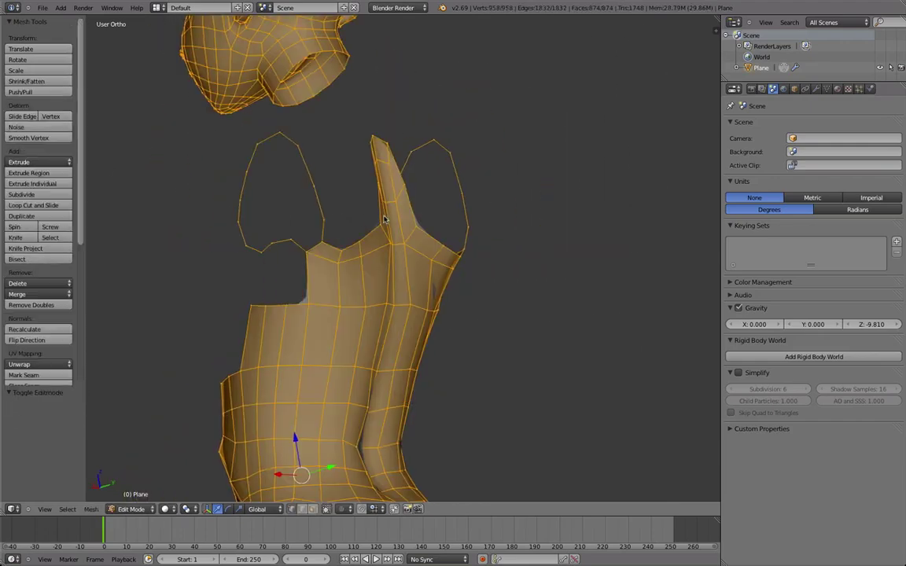
key(Tab)
key(Tab)
- Reposition the strap vertices beside the armhole to even out the lower back curve
mouse_move(272, 255)
middle_down()
mouse_move(328, 265)
mouse_move(295, 264)
middle_up()
right_click(294, 263)
key(g)
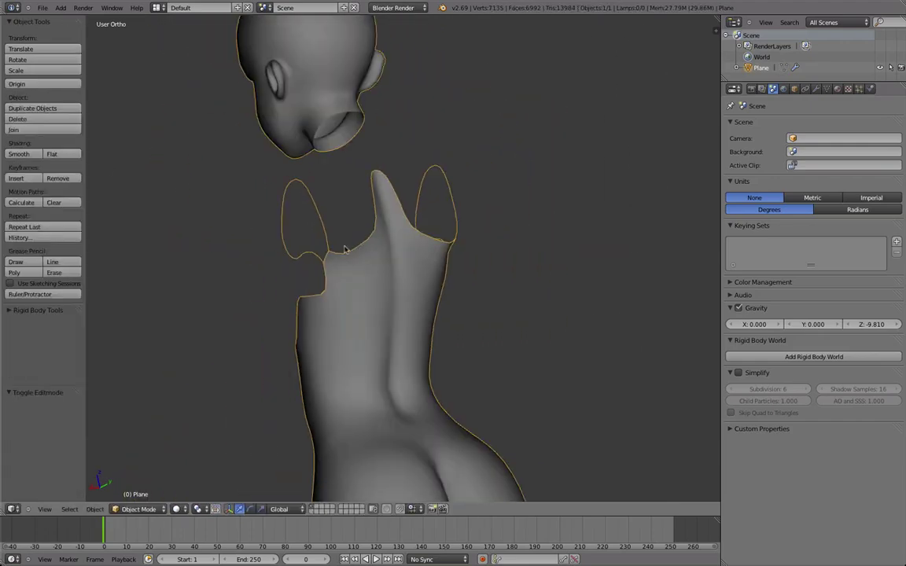
scroll(333, 237, down, 2)
middle_drag(329, 246, 415, 190)
scroll(346, 259, up, 5)
key(Tab)
key(g)
click(384, 282)
middle_drag(437, 260, 489, 264)
key(g)
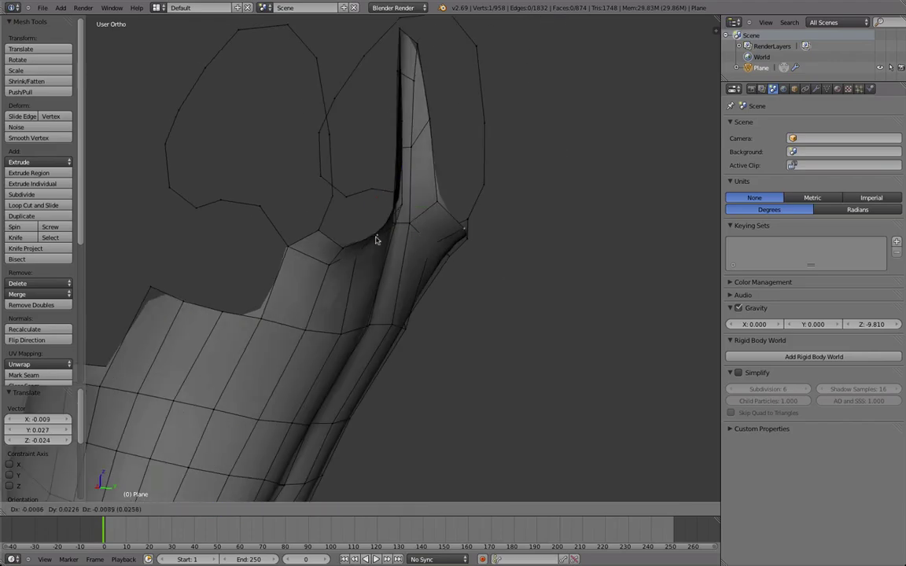
click(376, 240)
- Rotate the armhole's upper vertices -1.415° and shift them 0.010 along X in back view
scroll(331, 228, down, 3)
middle_drag(376, 240, 330, 206)
key(Tab)
key(ctrl+KP_1)
scroll(361, 222, down, 1)
key(Tab)
scroll(353, 226, up, 2)
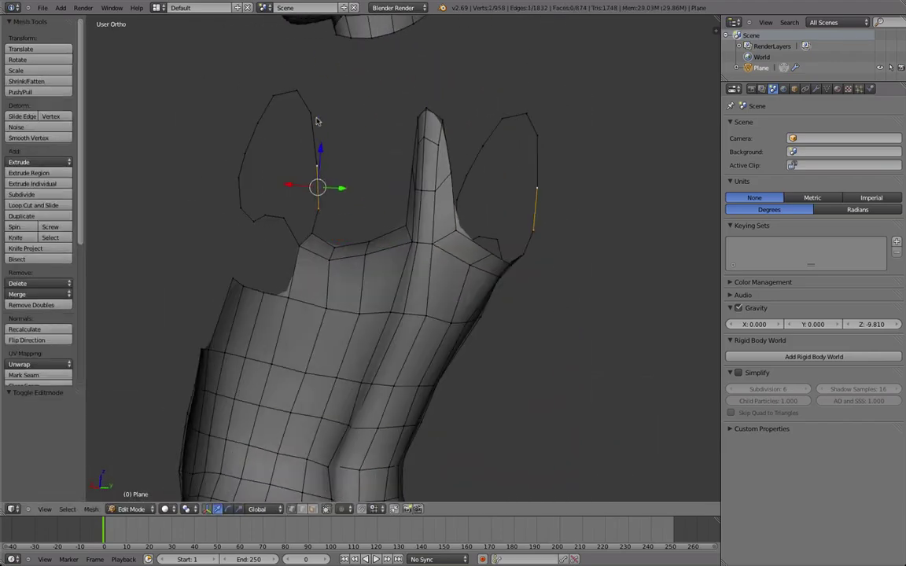
key(ctrl+KP_1)
scroll(327, 227, up, 2)
key(a)
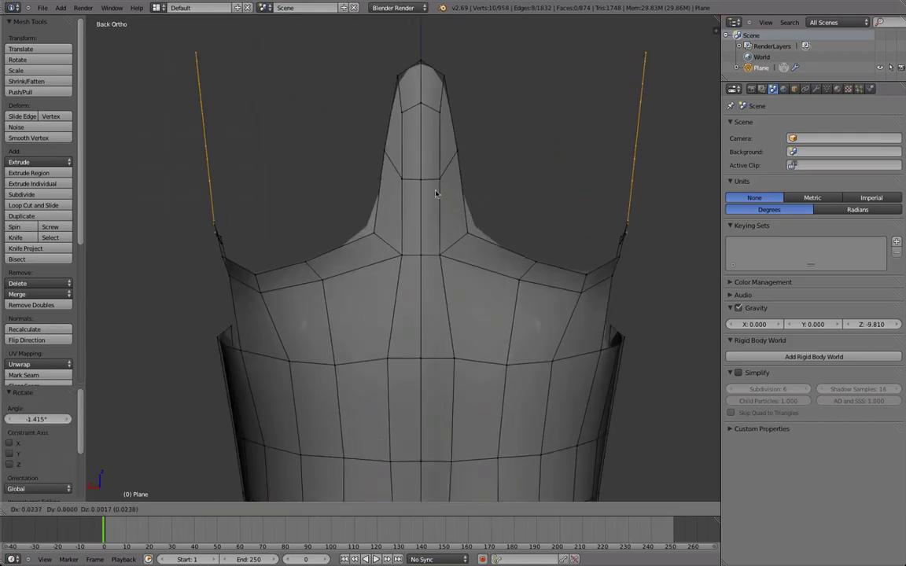
key(r)
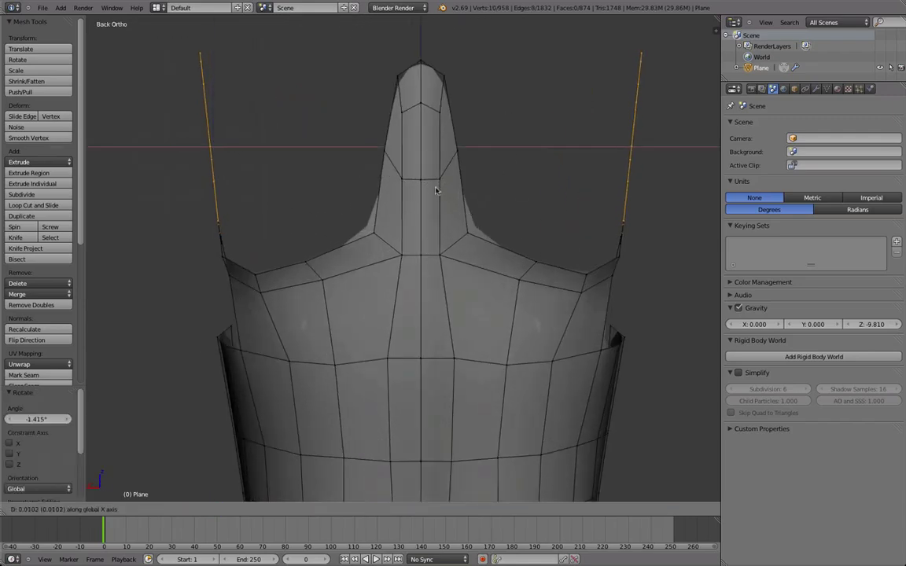
click(436, 190)
- Move the back panel's top outer vertex outward and connect it to the armhole with an edge
middle_drag(360, 210, 230, 231)
middle_drag(339, 211, 304, 268)
right_click(367, 155)
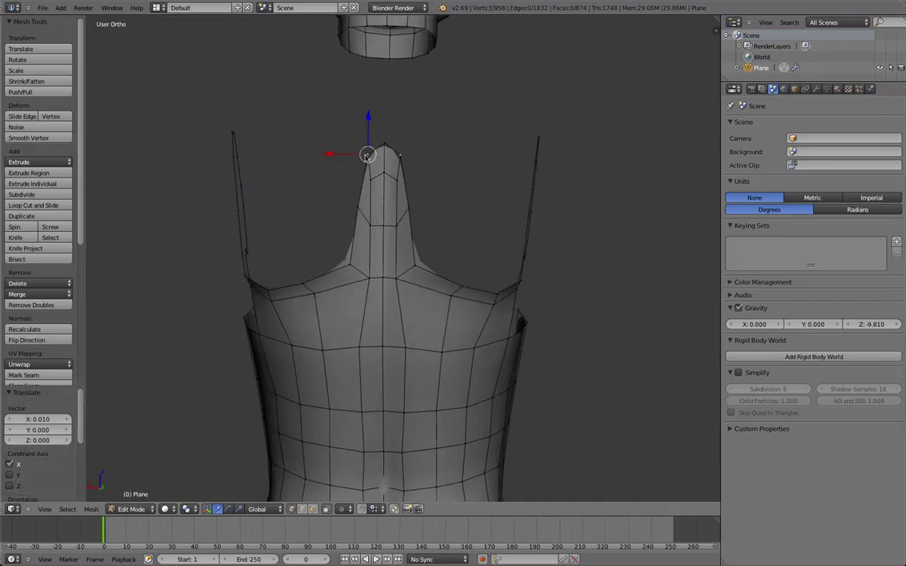
click(351, 215)
middle_drag(350, 216, 273, 140)
key(f)
- Add another horizontal loop cut across the back panel and smooth the band of vertices around it
middle_drag(366, 163, 264, 204)
click(365, 229)
alt+shift+right_click(363, 206)
key(w)
click(361, 210)
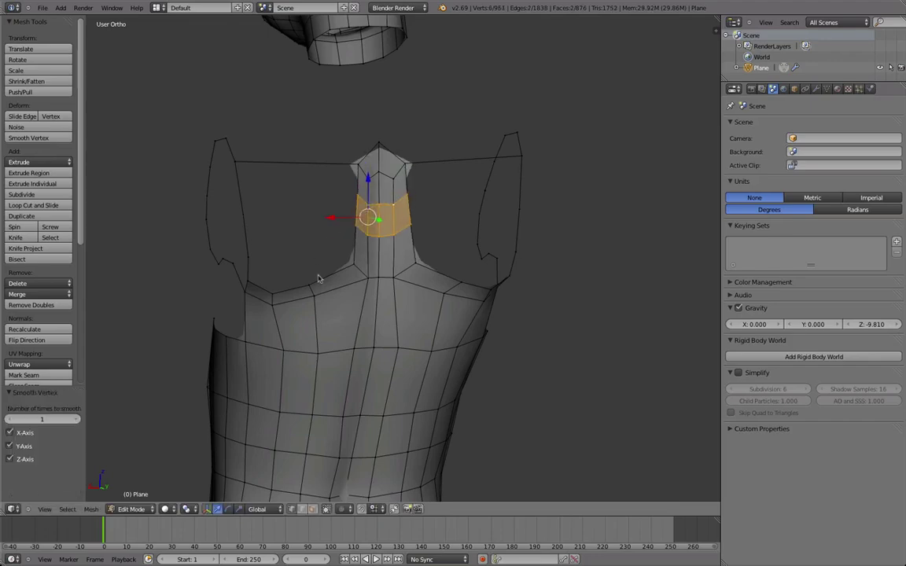
- Move the smoothed band of the back panel 0.020 along Y in side view
middle_drag(333, 279, 421, 248)
key(KP_3)
key(g)
key(y)
click(425, 253)
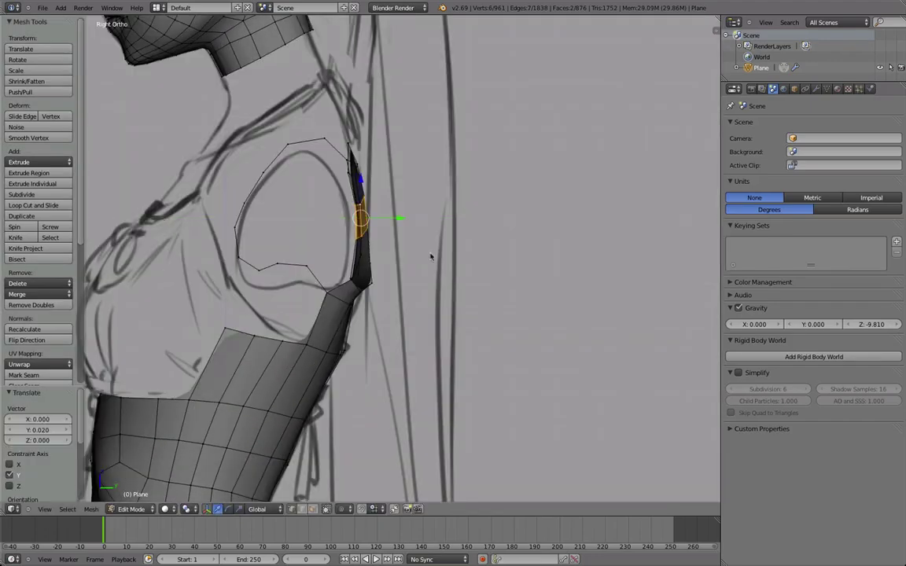
- Fill two faces between the back panel and the armhole and divide them with two vertical loop cuts
middle_drag(503, 265, 357, 180)
key(f)
key(f)
key(a)
middle_drag(270, 217, 312, 283)
click(307, 235)
right_click(307, 235)
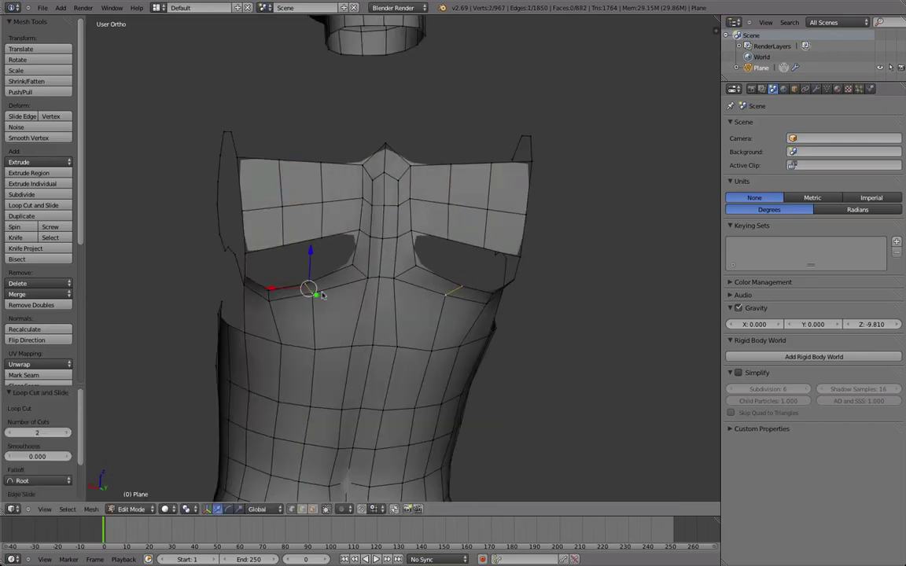
- Fill faces across the gap between the upper back faces and the strap below
click(335, 291)
right_click(246, 287)
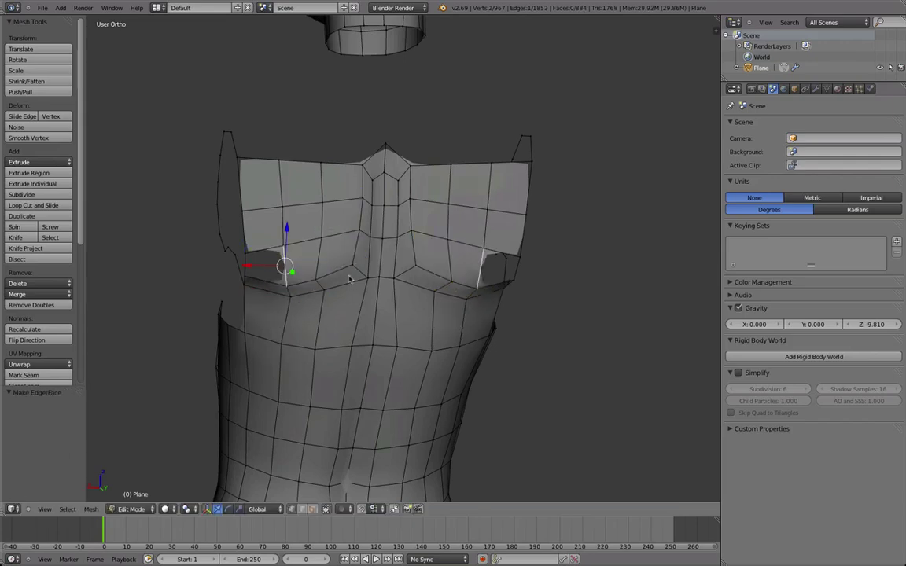
- Examine the filled upper back surface in object mode from several angles
key(Tab)
scroll(348, 257, down, 4)
middle_drag(347, 258, 252, 263)
scroll(379, 325, up, 4)
scroll(379, 324, down, 4)
scroll(293, 402, up, 2)
scroll(275, 386, up, 2)
key(Tab)
scroll(262, 239, up, 2)
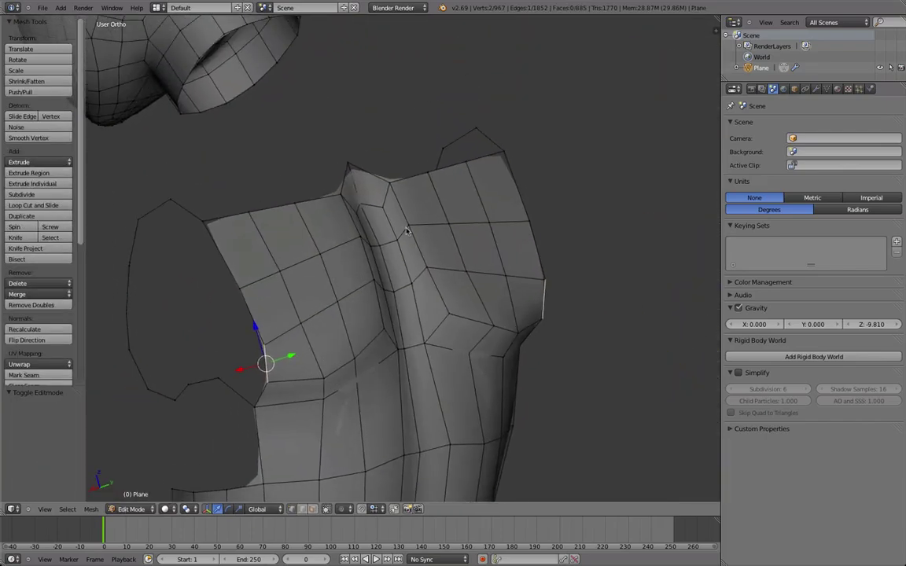
- Extrude an edge on the upper back's top border upward and forward over the shoulder
middle_drag(406, 230, 359, 234)
key(KP_3)
scroll(367, 278, down, 2)
shift+middle_drag(415, 263, 406, 302)
key(e)
click(353, 236)
- Reposition the extruded shoulder strip's edges in side view, including a -0.041 shift along Y, to shape the shoulder top
key(KP_3)
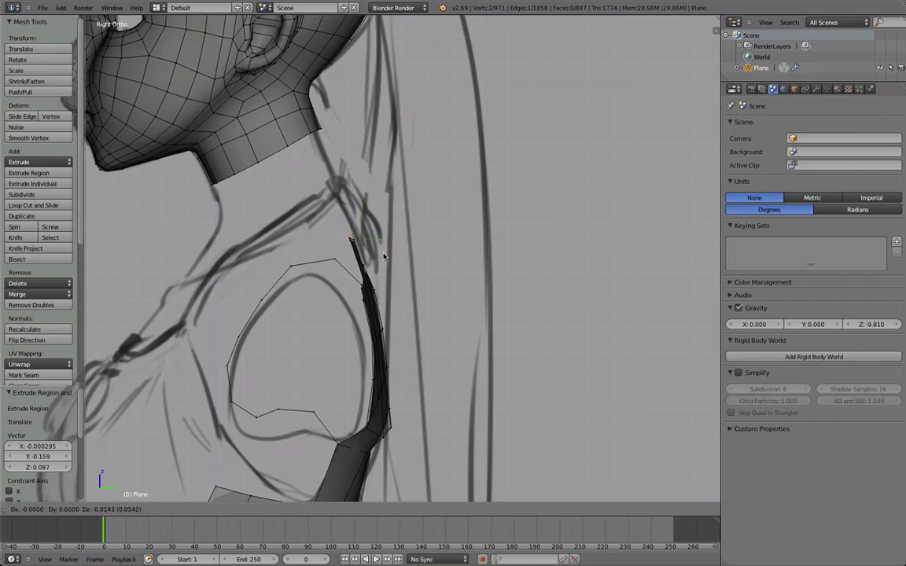
click(349, 248)
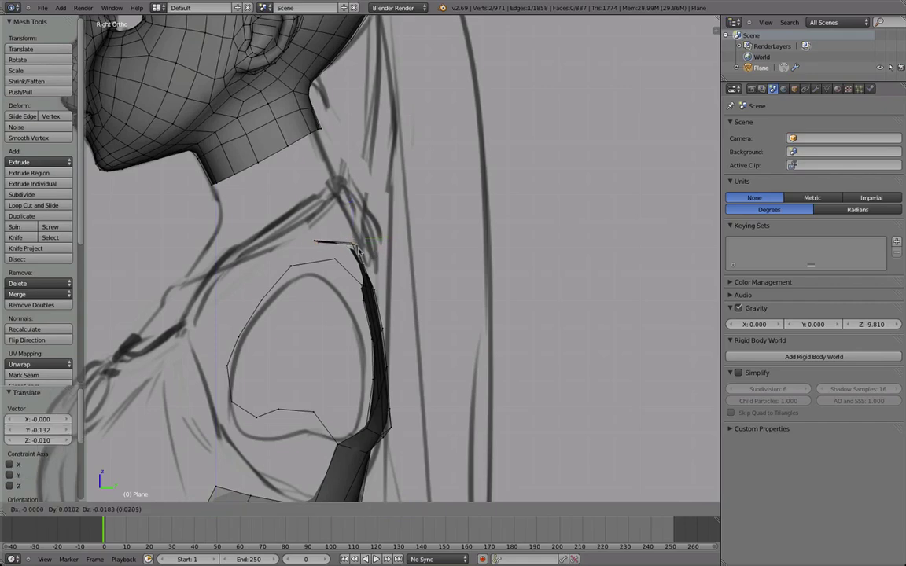
click(358, 250)
middle_drag(358, 250, 417, 342)
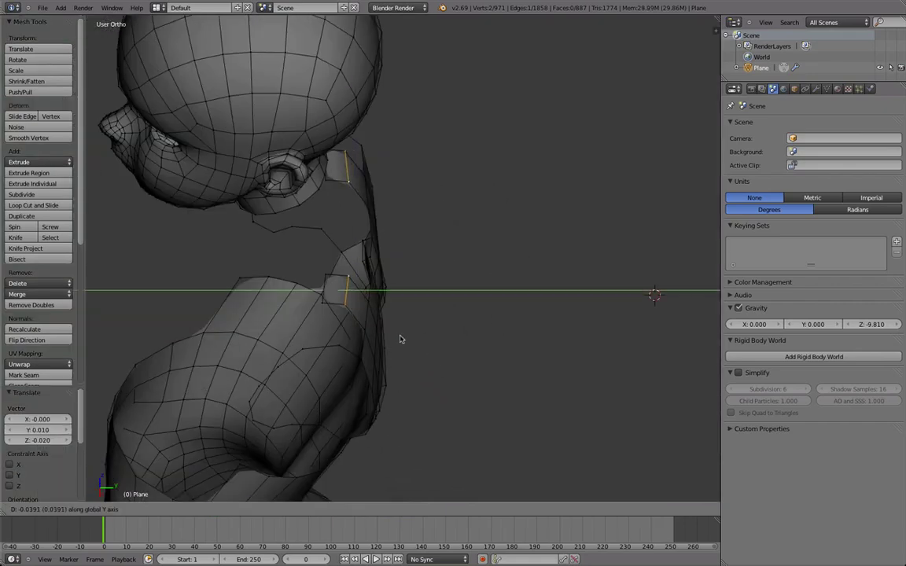
middle_drag(342, 280, 314, 260)
key(KP_3)
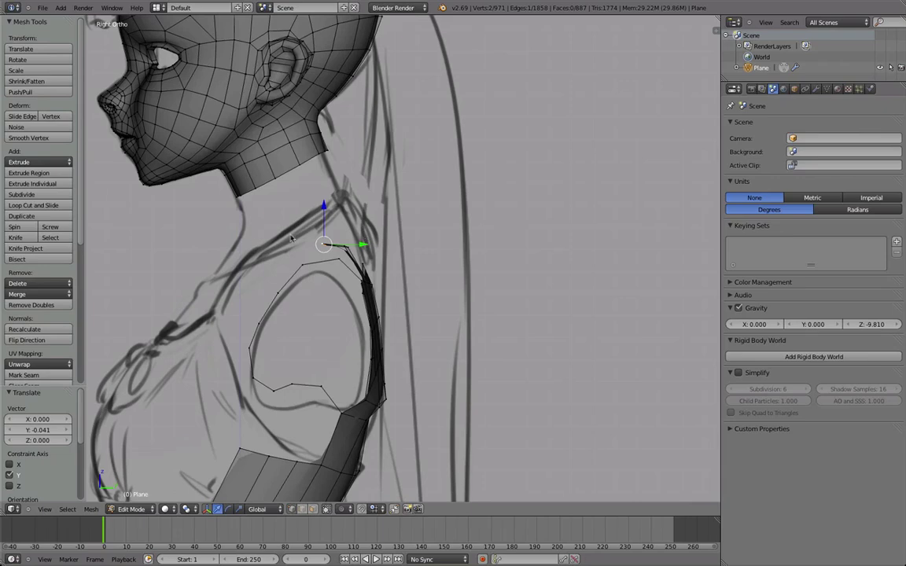
click(248, 254)
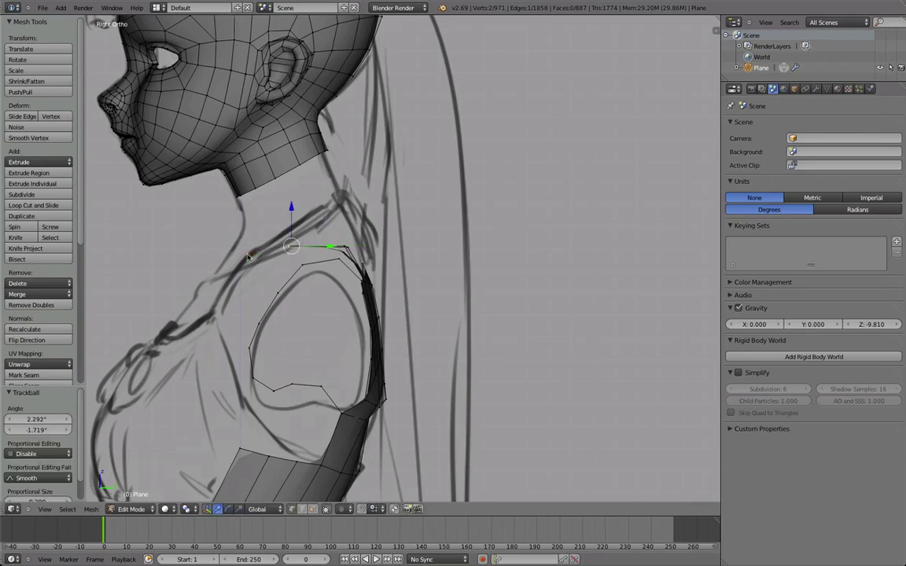
- Move and rotate the front edge of the shoulder strip to follow the shoulder slope above the armhole
key(g)
click(247, 293)
middle_drag(247, 295, 269, 328)
key(r)
click(422, 295)
key(z)
key(z)
key(r)
click(379, 292)
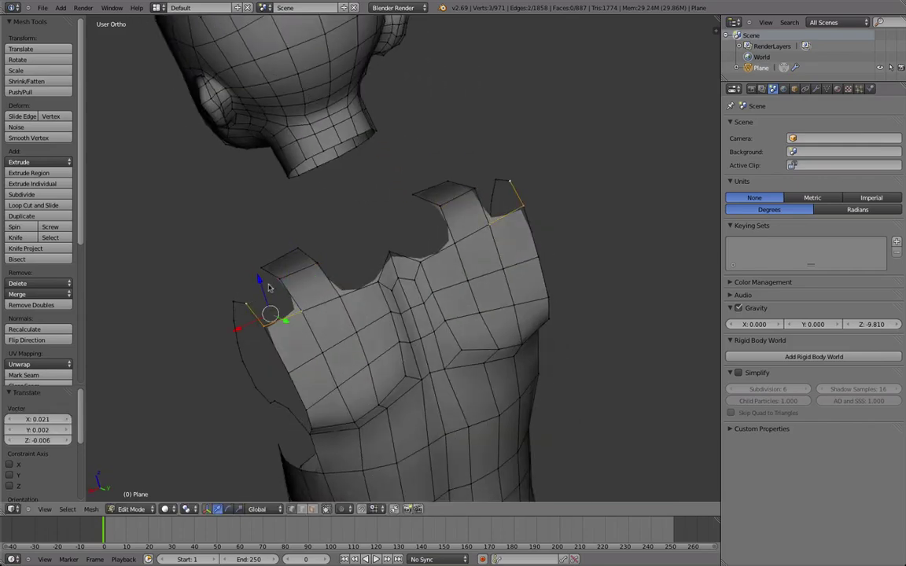
- Fill two faces joining the shoulder strip to the upper armhole edge and adjust the strip's front edge
key(f)
shift+right_click(259, 269)
key(f)
middle_drag(259, 269, 330, 322)
right_click(293, 297)
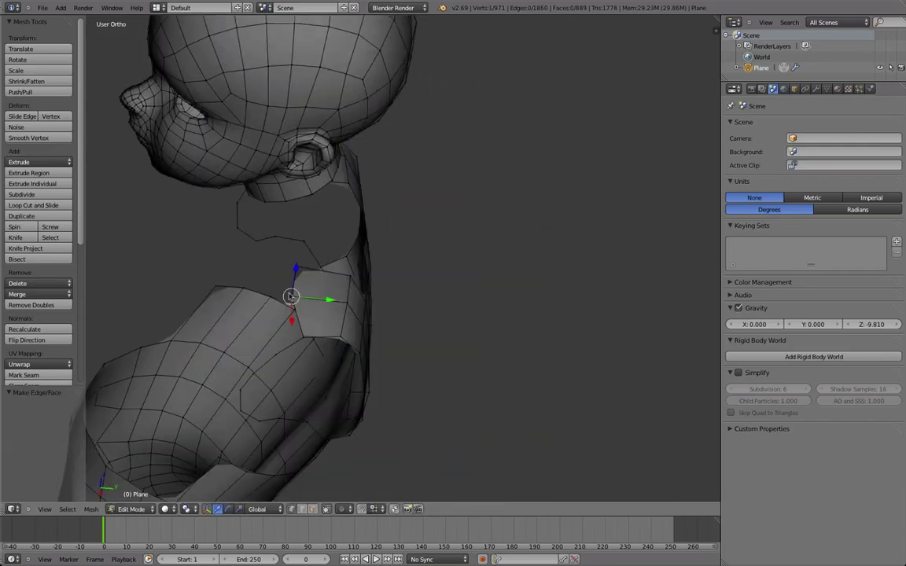
shift+right_click(292, 272)
middle_drag(295, 283, 428, 232)
key(r)
- Check the new shoulder faces in object mode from the back, side and oblique angles
key(Tab)
key(KP_1)
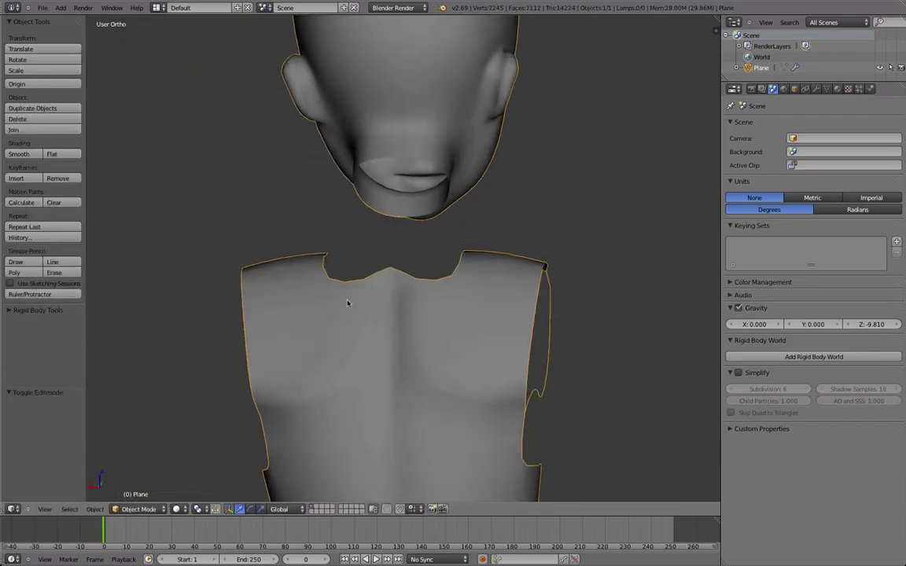
key(KP_3)
scroll(415, 325, down, 4)
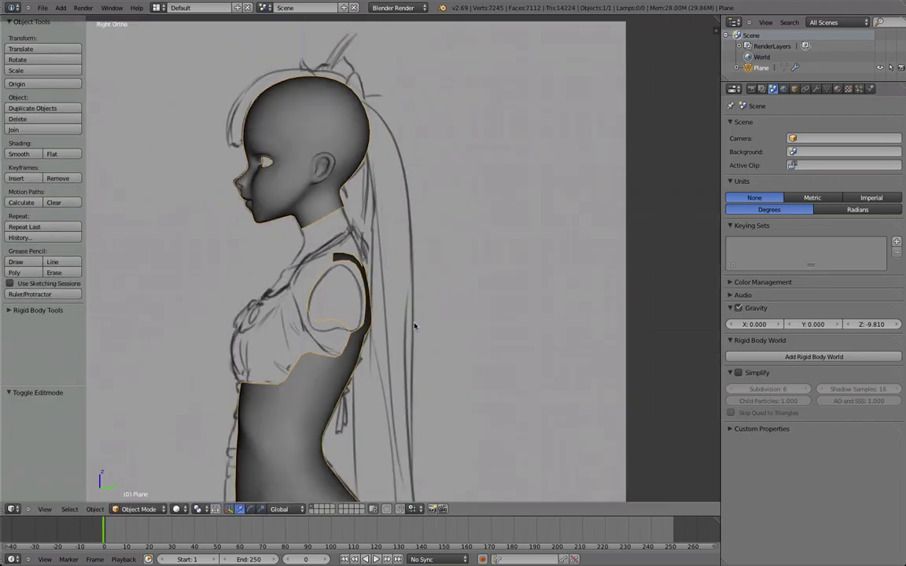
scroll(425, 321, up, 2)
mouse_move(445, 301)
shift+middle_down()
mouse_move(439, 269)
mouse_move(285, 284)
mouse_move(238, 304)
mouse_move(407, 283)
shift+middle_up()
key(KP_3)
scroll(394, 280, down, 5)
key(KP_1)
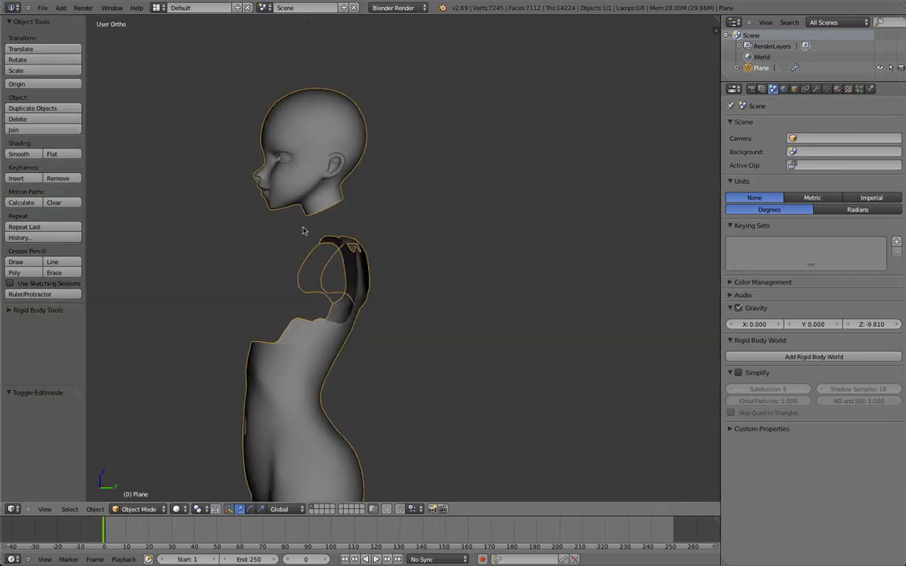
scroll(494, 275, up, 1)
middle_drag(495, 275, 361, 336)
scroll(277, 298, up, 3)
- Inspect the faces below the shoulder blades, comparing the mesh cage with the smoothed surface
key(Tab)
scroll(357, 301, down, 3)
right_click(389, 307)
shift+right_click(382, 341)
scroll(378, 308, down, 2)
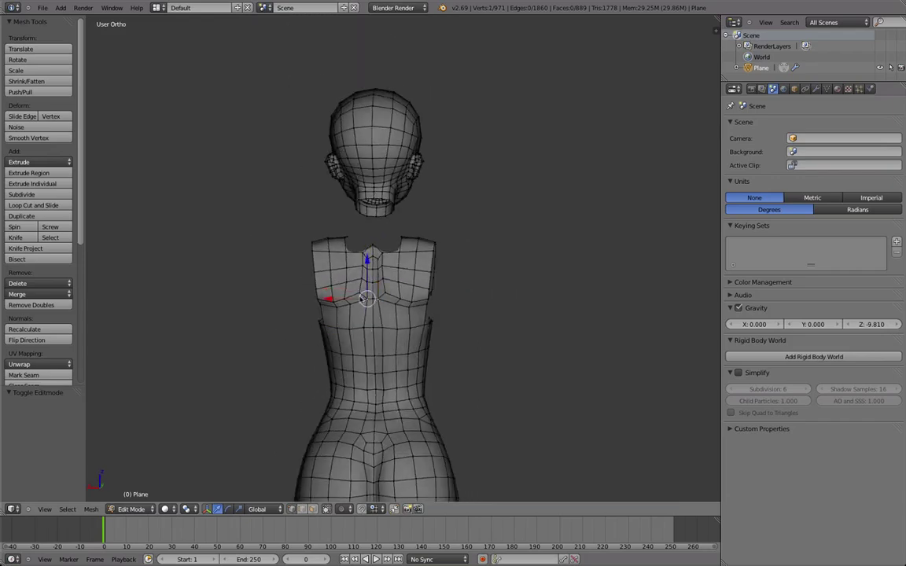
click(351, 297)
scroll(307, 270, down, 2)
key(Tab)
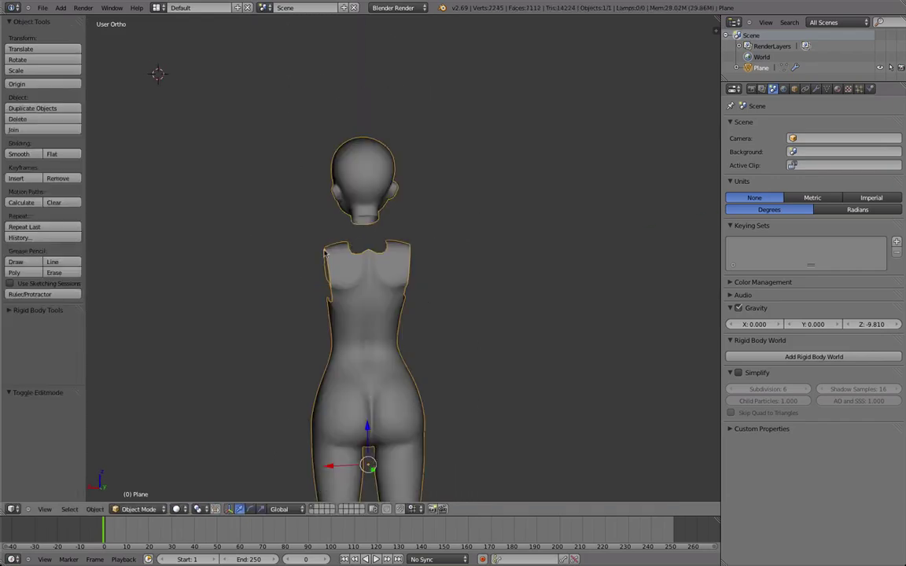
scroll(332, 267, up, 5)
middle_drag(309, 267, 265, 286)
scroll(265, 286, down, 4)
scroll(350, 290, up, 2)
key(Tab)
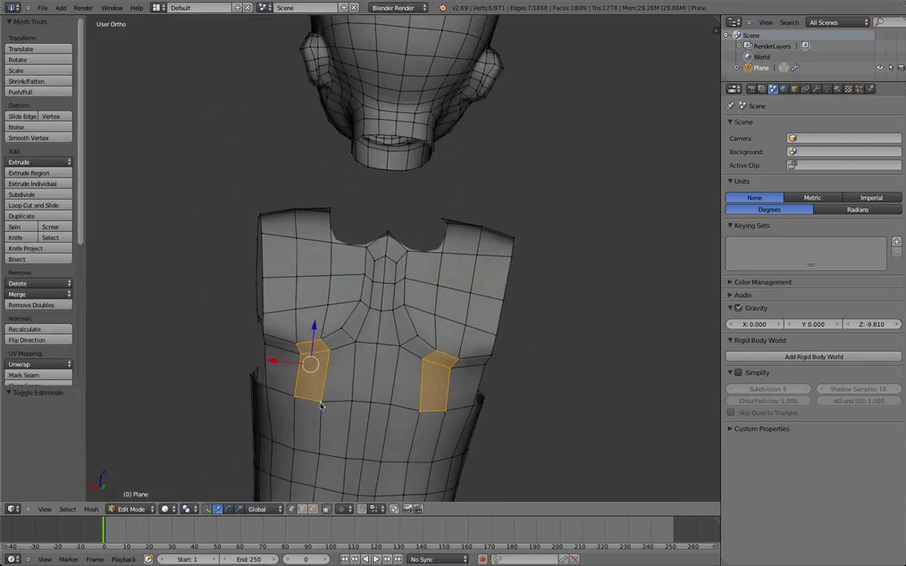
key(Tab)
middle_drag(287, 364, 366, 339)
key(Tab)
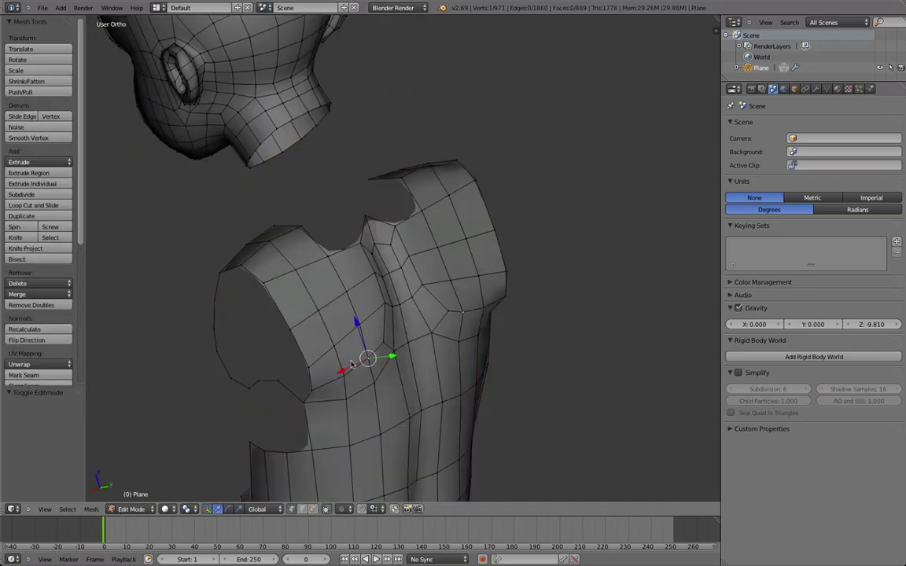
- Smooth the two faces along the lower inner edge of the shoulder blade
middle_drag(329, 369, 392, 338)
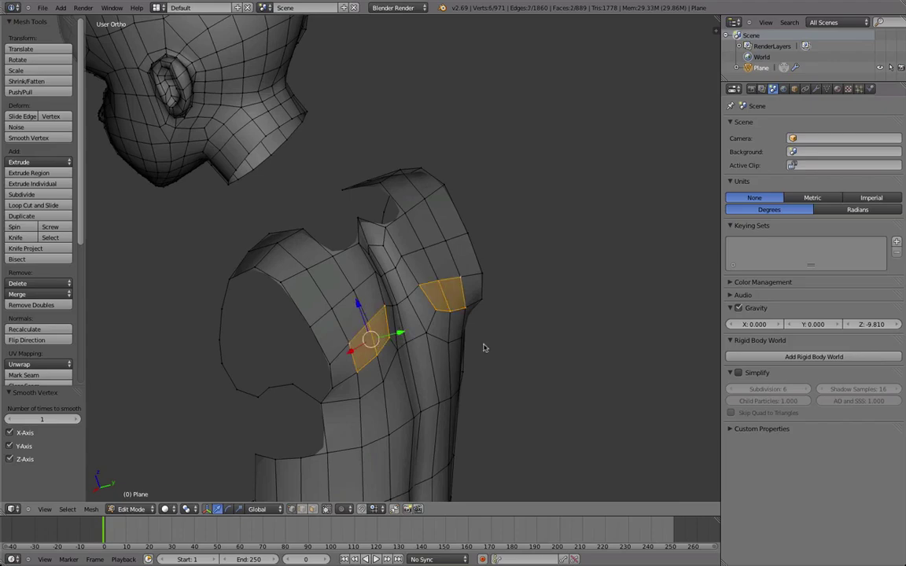
middle_drag(473, 348, 377, 297)
key(g)
key(Tab)
key(Tab)
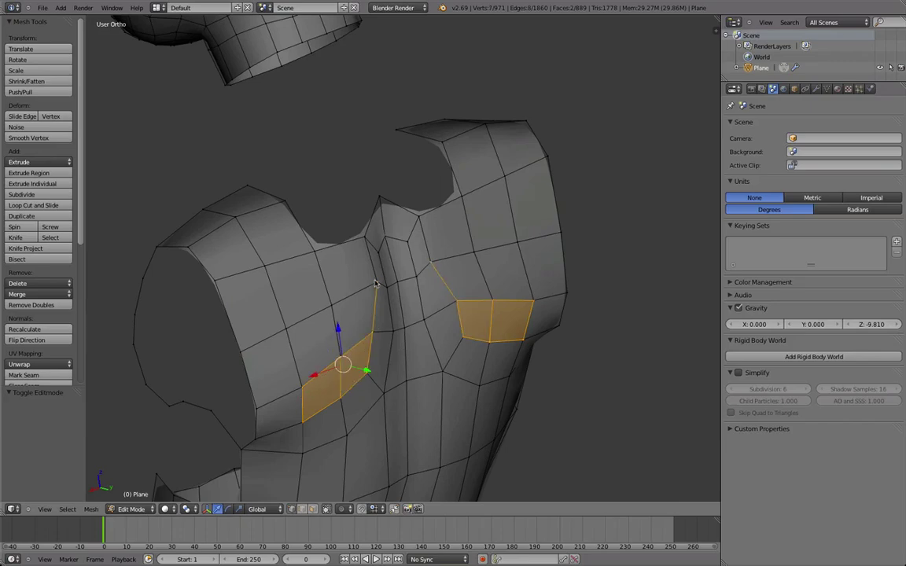
- Move the vertices around the shoulder blade to even out the upper back topology
middle_drag(378, 385, 277, 344)
key(g)
click(423, 254)
right_click(344, 296)
key(r)
click(299, 343)
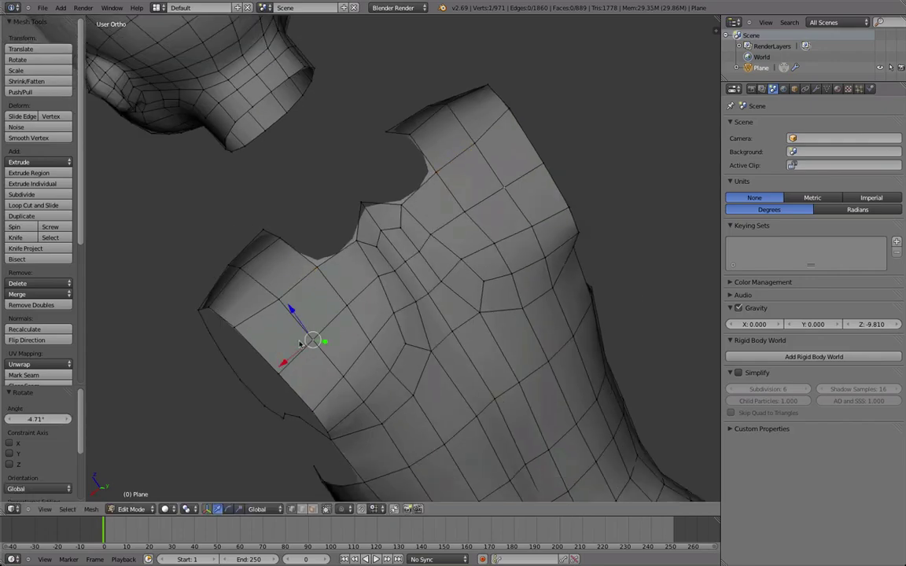
- Check the upper back's curvature in object mode against the side reference
scroll(376, 346, down, 4)
key(Tab)
middle_drag(303, 299, 378, 233)
key(KP_3)
scroll(403, 255, up, 2)
scroll(402, 254, up, 2)
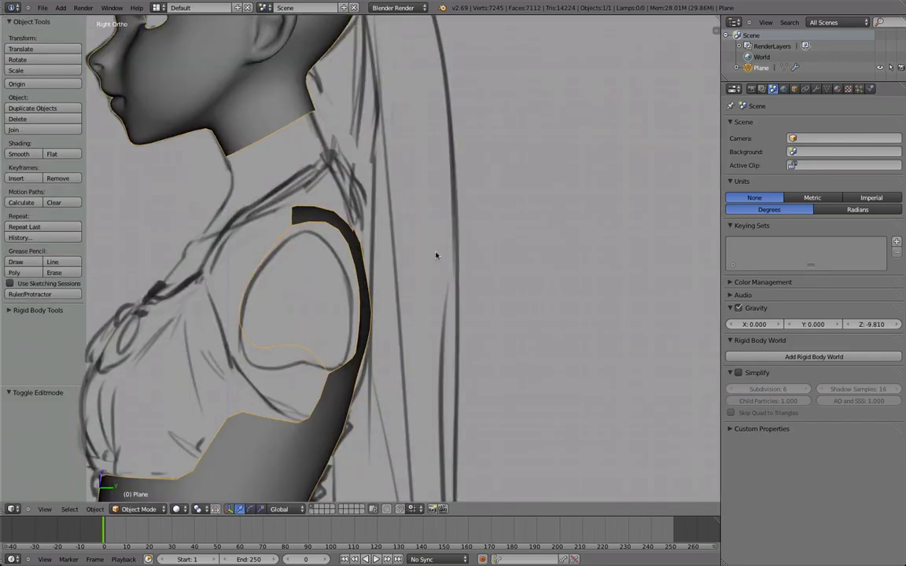
middle_drag(422, 262, 329, 345)
- Smooth the shoulder blade edges and the neckline vertex on the upper back
key(Tab)
key(a)
key(a)
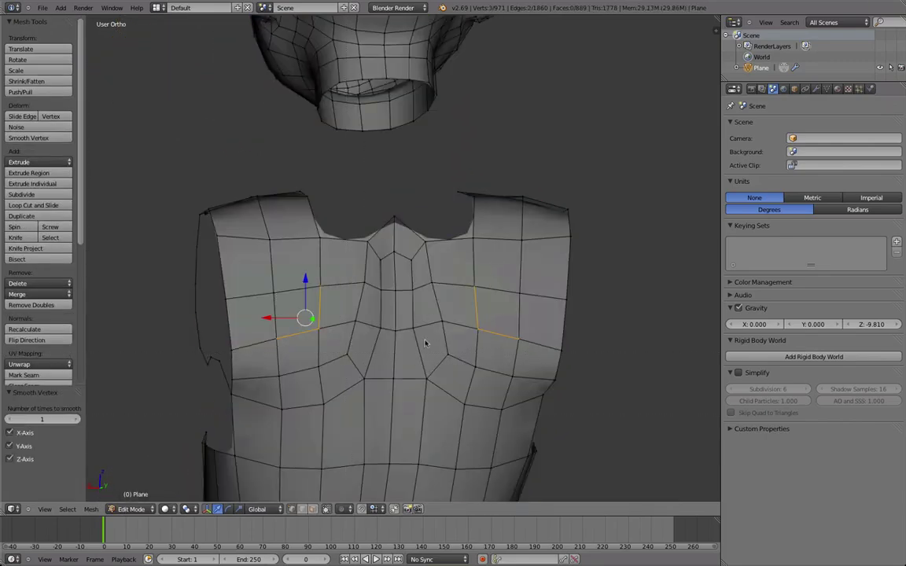
middle_drag(413, 355, 269, 290)
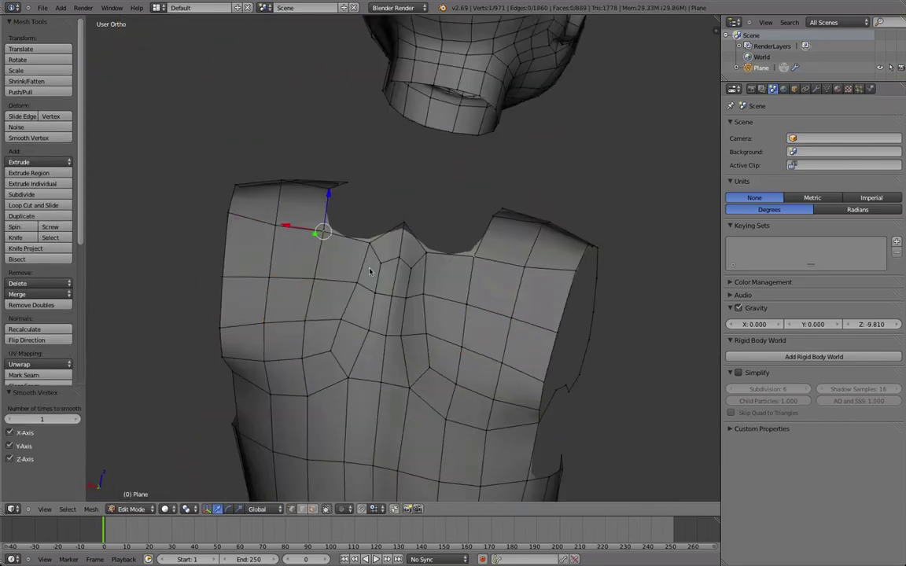
click(312, 224)
- Extrude a neckline vertex upward beside the spine and fill faces linking it to the shoulder and the centre line
middle_drag(312, 223, 374, 250)
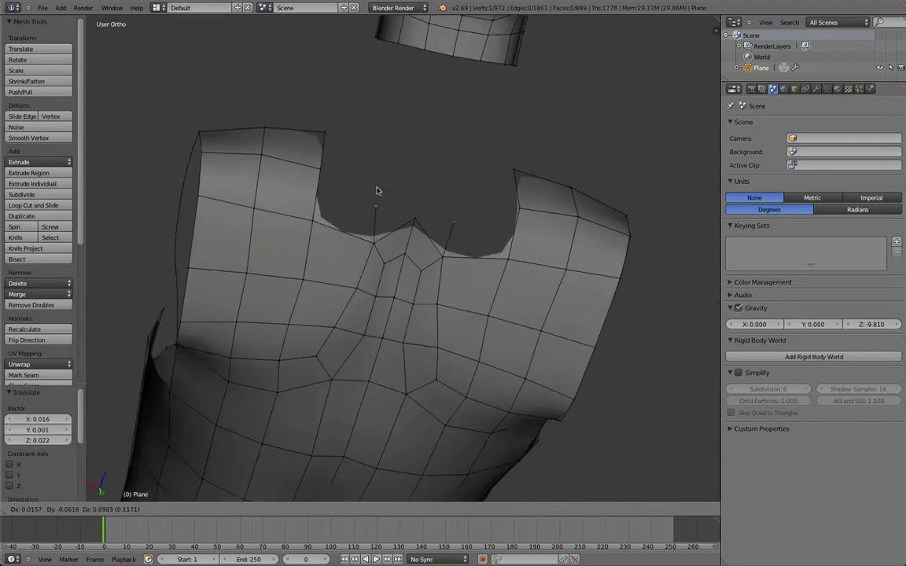
click(323, 183)
shift+right_click(372, 243)
key(f)
right_click(383, 189)
key(e)
key(f)
middle_drag(378, 207, 455, 202)
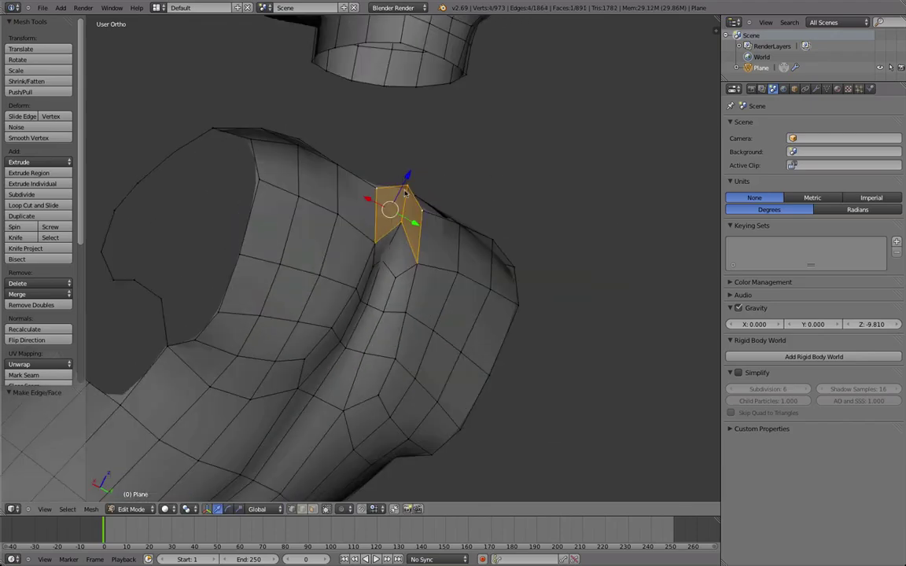
- Refine the vertices around the new neckline faces at the top of the spine
key(Tab)
key(Tab)
right_click(402, 227)
middle_drag(438, 297, 364, 190)
key(Tab)
key(Tab)
key(w)
click(320, 257)
right_click(250, 302)
click(299, 278)
- Adjust the height of the inner shoulder and neckline vertices along Z to match the front reference
key(KP_1)
key(Tab)
middle_drag(485, 305, 493, 284)
key(Tab)
key(KP_1)
scroll(379, 294, up, 3)
key(Tab)
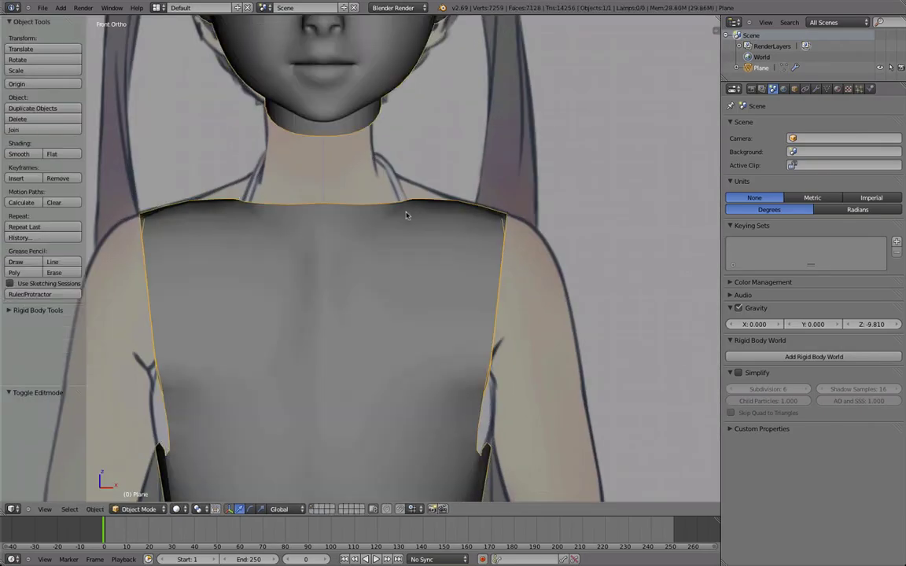
key(Tab)
key(g)
key(z)
middle_drag(429, 244, 350, 364)
click(432, 226)
- Smooth the faces at the lower inner corner of the shoulder blade
key(Tab)
scroll(326, 256, down, 2)
scroll(222, 263, down, 2)
scroll(471, 315, down, 3)
scroll(351, 364, up, 5)
key(Tab)
middle_drag(289, 347, 330, 259)
key(Tab)
key(Tab)
middle_drag(464, 288, 372, 330)
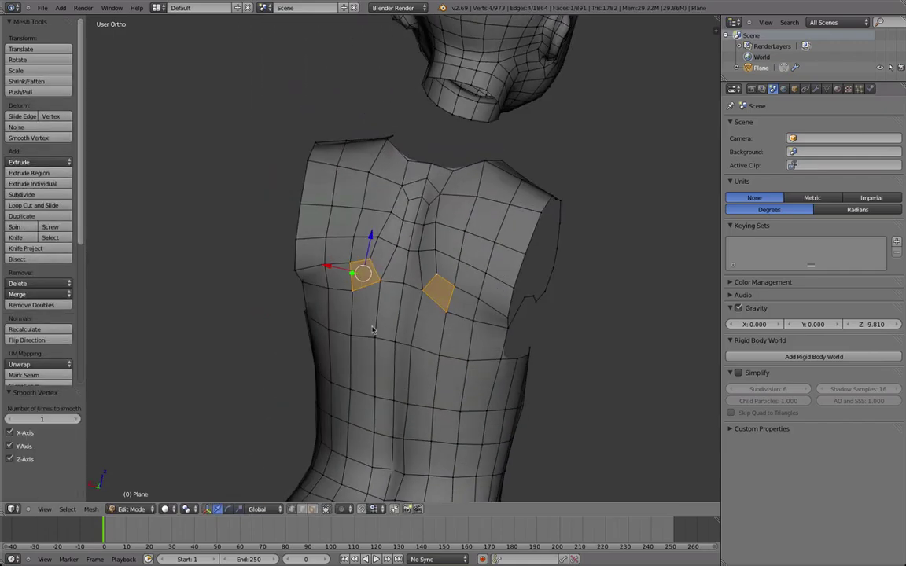
click(375, 324)
key(r)
click(409, 316)
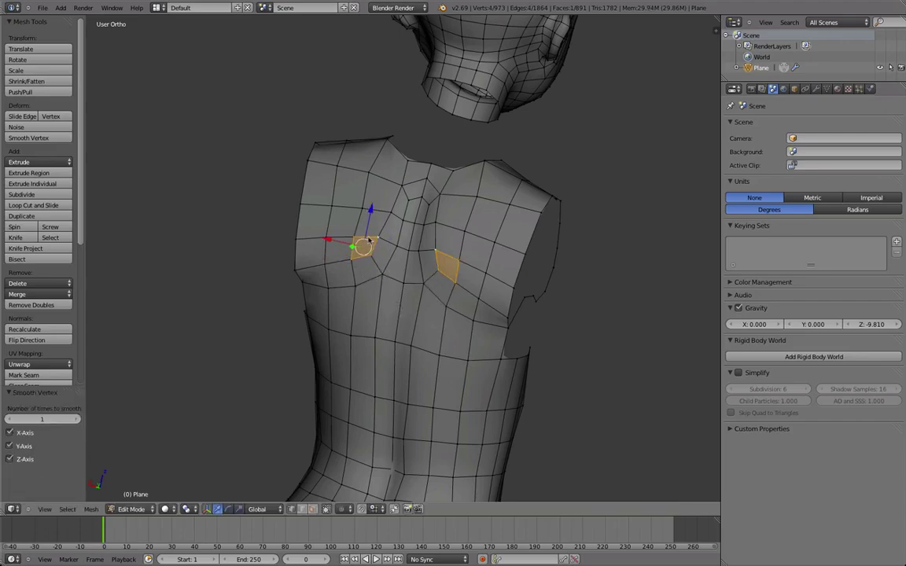
- Examine the smoothed back and shoulder blades in object mode from several distances and angles
middle_drag(366, 242, 435, 348)
click(439, 349)
key(Tab)
scroll(477, 301, down, 4)
middle_drag(477, 301, 364, 294)
scroll(386, 297, down, 2)
scroll(297, 305, down, 3)
scroll(229, 302, up, 2)
scroll(364, 295, up, 2)
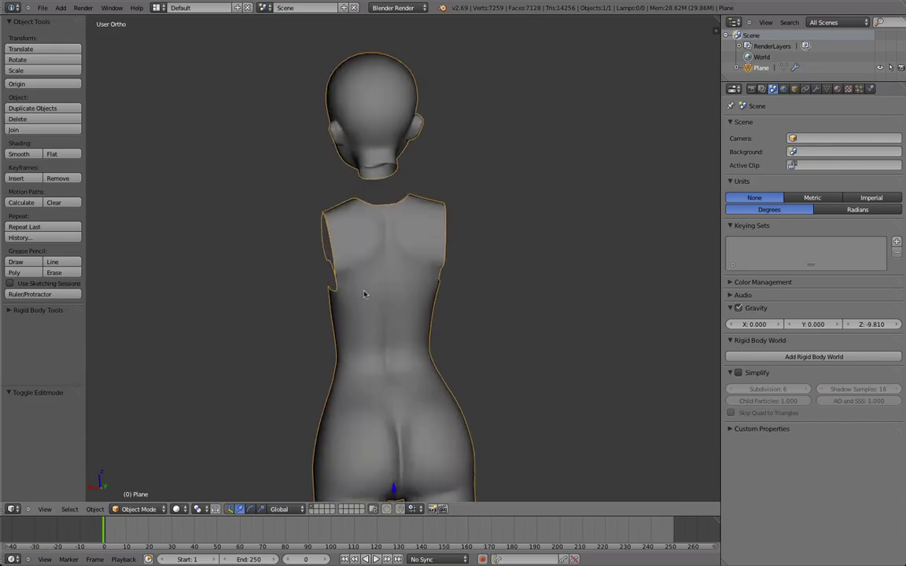
scroll(380, 297, up, 3)
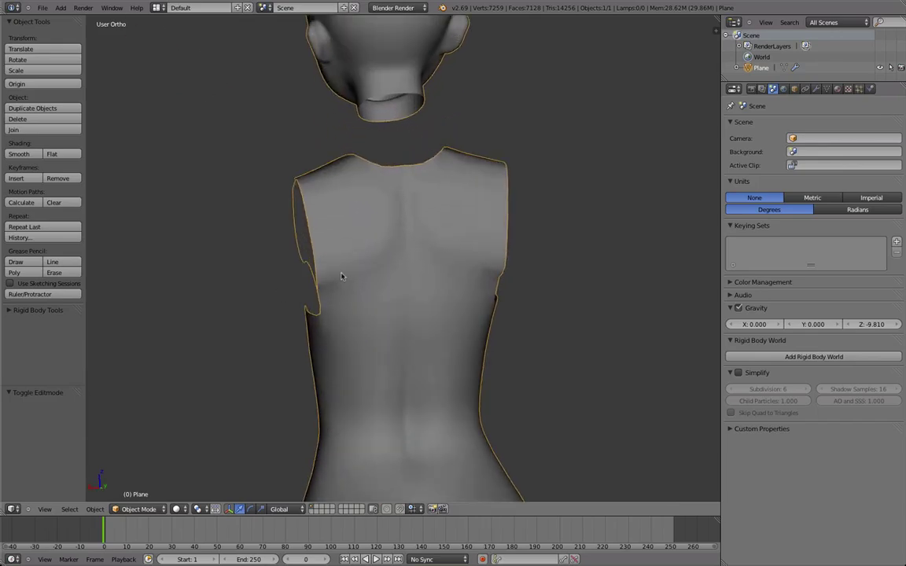
- Move selected upper back vertices to refine the shape of the shoulder blade
key(Tab)
middle_drag(374, 272, 475, 187)
key(g)
click(472, 193)
key(g)
middle_drag(362, 260, 386, 266)
- Review the shading of the shoulder blades and spine groove from both sides of the back
key(Tab)
scroll(413, 307, down, 4)
scroll(381, 291, up, 3)
key(Tab)
scroll(386, 266, up, 3)
scroll(330, 271, down, 2)
key(a)
key(b)
middle_drag(304, 247, 385, 308)
key(Tab)
middle_drag(338, 267, 281, 269)
scroll(425, 322, down, 3)
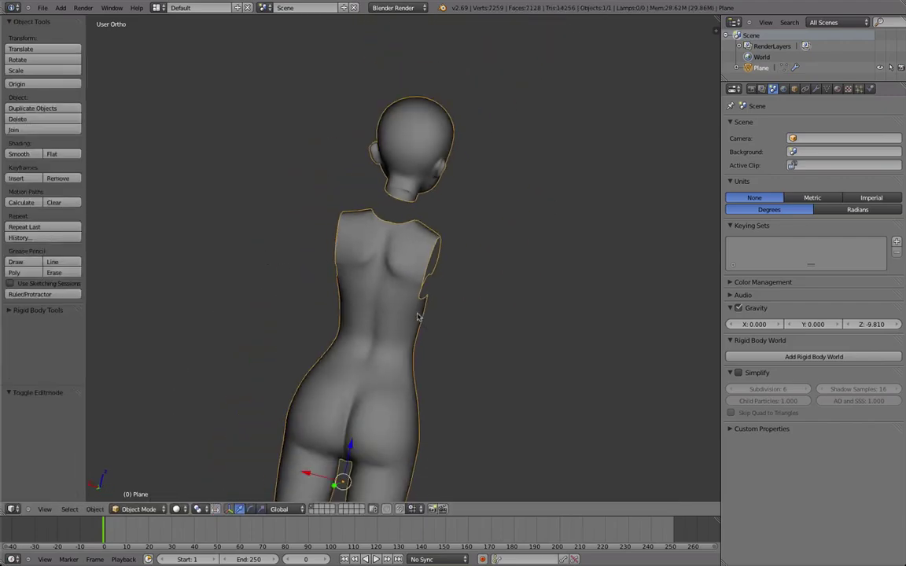
middle_drag(412, 313, 366, 238)
scroll(366, 238, up, 5)
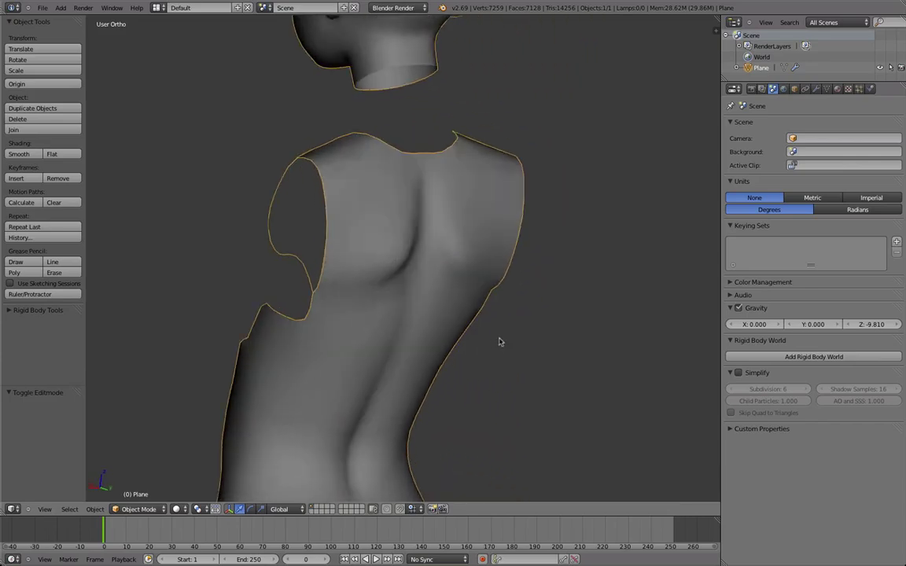
scroll(484, 331, down, 5)
mouse_move(346, 309)
middle_down()
mouse_move(187, 287)
mouse_move(340, 309)
middle_up()
scroll(410, 319, up, 5)
- Smooth the edge across the middle back below the shoulder blade and select the blade's lower inner edges
key(Tab)
key(a)
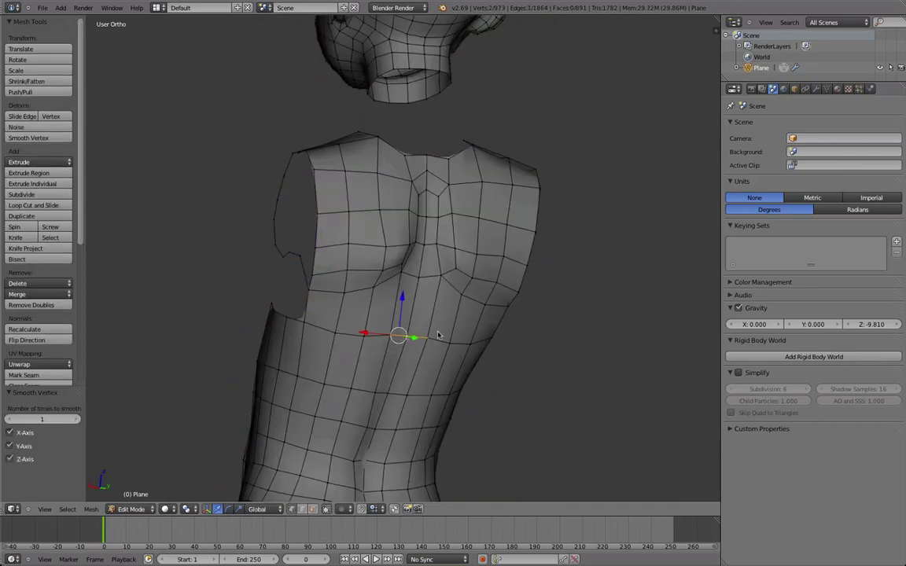
key(Tab)
middle_drag(406, 335, 393, 307)
key(Tab)
middle_drag(404, 247, 399, 251)
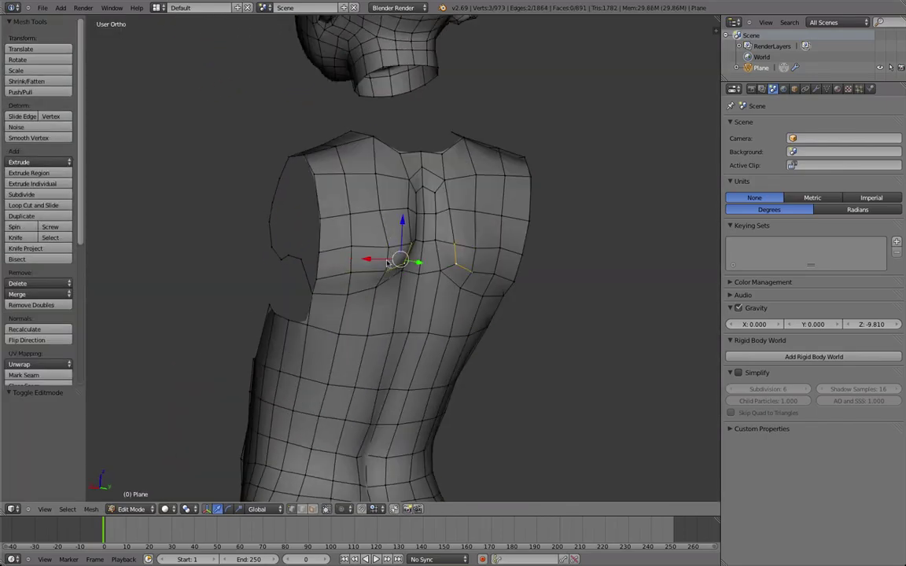
- Smooth the three faces at the top of the spine below the neckline
key(Tab)
scroll(422, 283, down, 4)
middle_drag(422, 283, 418, 159)
scroll(418, 159, up, 3)
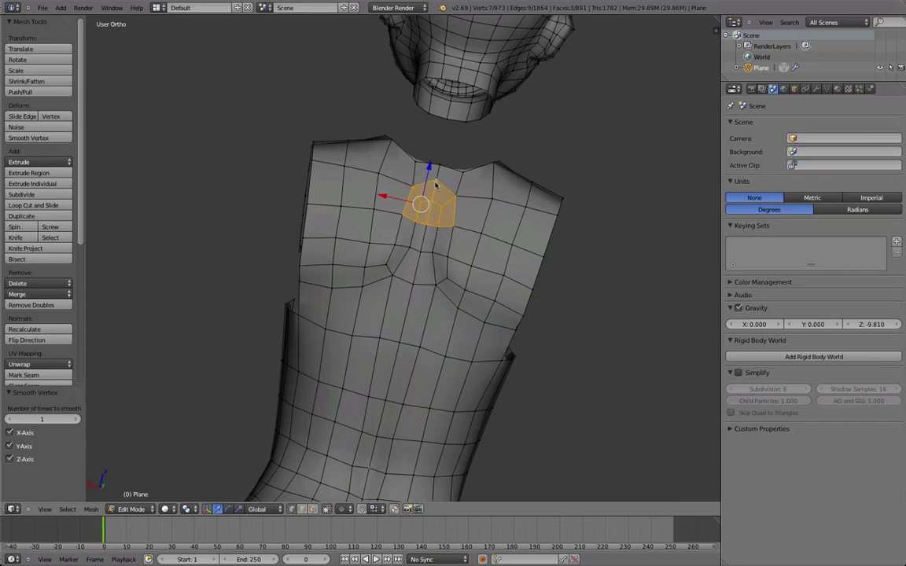
- Examine the smoothed back and torso in object mode, comparing the side profile with the reference drawing
middle_drag(435, 184, 249, 276)
key(Tab)
scroll(334, 263, down, 6)
scroll(301, 294, up, 2)
scroll(384, 319, up, 3)
key(a)
key(KP_3)
scroll(358, 275, up, 3)
scroll(357, 275, down, 3)
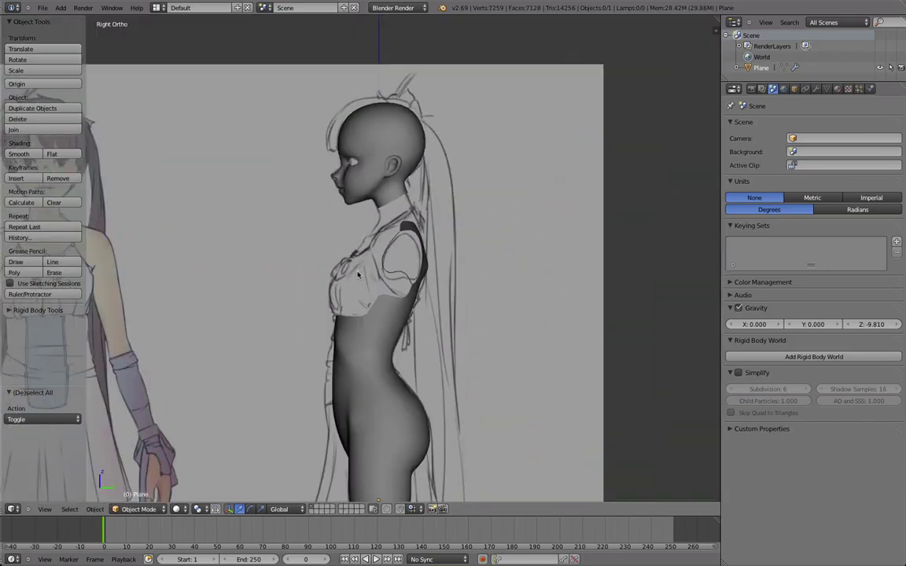
- Add a plane to the body mesh and rotate it about 86 degrees in the side view so it stands upright
key(Tab)
middle_drag(358, 276, 296, 380)
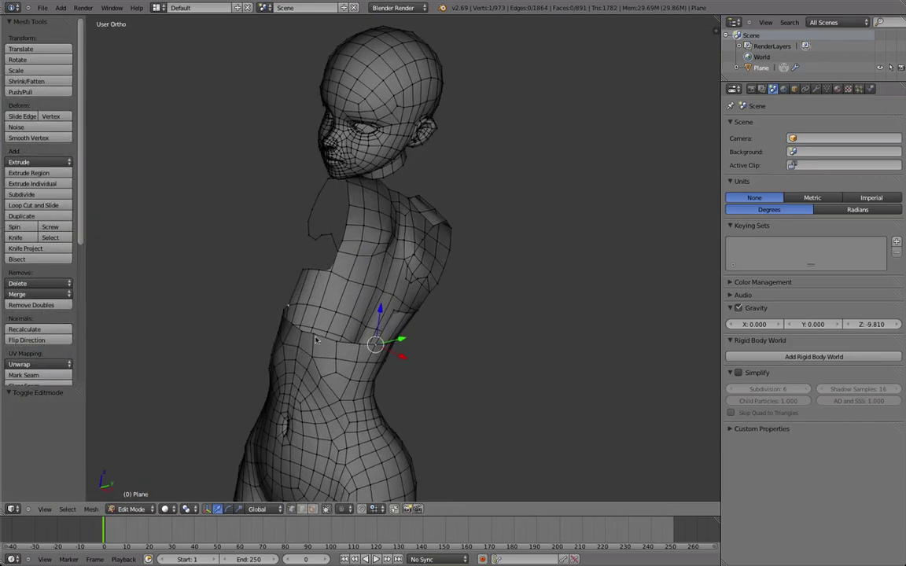
key(shift+a)
click(356, 281)
scroll(475, 273, down, 4)
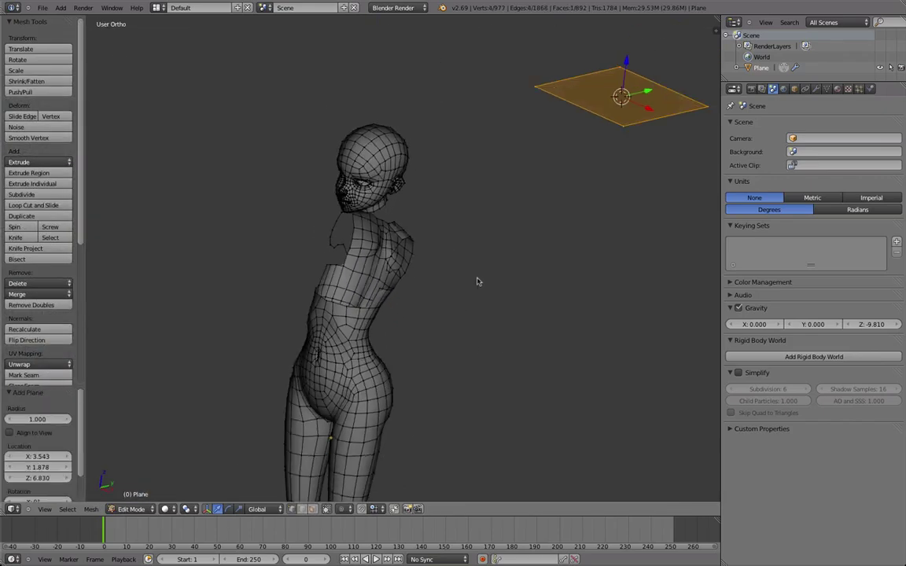
middle_drag(475, 273, 406, 239)
key(KP_3)
key(r)
click(552, 121)
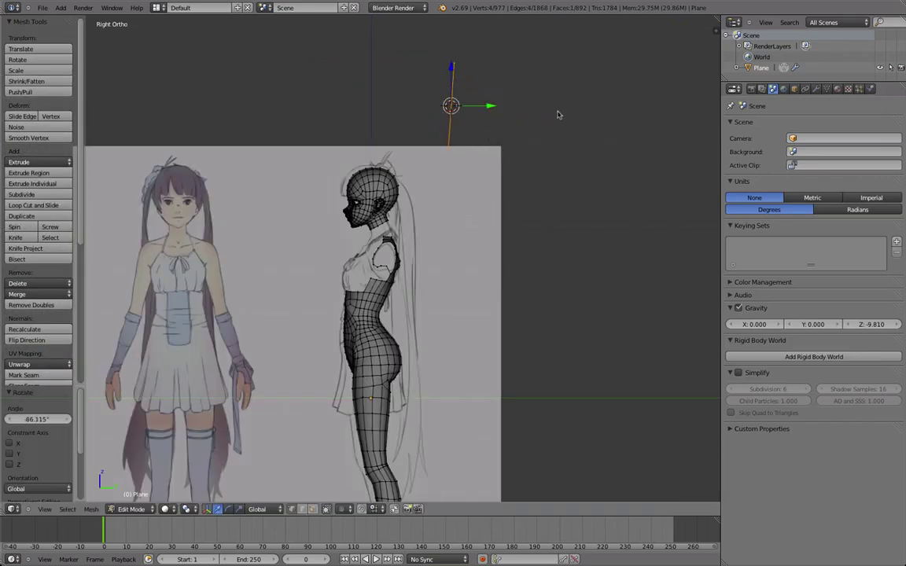
- Move the new plane down to chest height in the side view and tilt it freely
key(g)
click(435, 299)
key(r)
click(436, 310)
key(g)
click(455, 318)
key(r)
key(r)
click(398, 260)
- Scale the plane down to about 0.49 and fit it over one side of the chest in the front view
middle_drag(398, 260, 633, 250)
key(s)
click(530, 297)
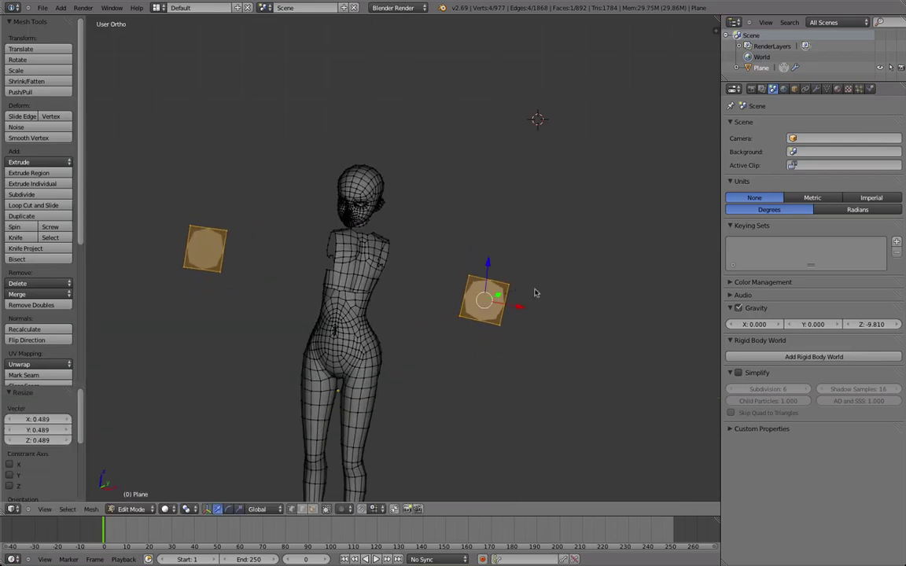
key(KP_1)
key(g)
click(444, 256)
key(s)
click(460, 257)
key(g)
key(x)
click(452, 258)
- Extrude the chest plane forward into a box and delete the box's back face
scroll(447, 262, up, 3)
middle_drag(446, 263, 299, 304)
key(e)
click(215, 462)
scroll(299, 303, up, 3)
key(x)
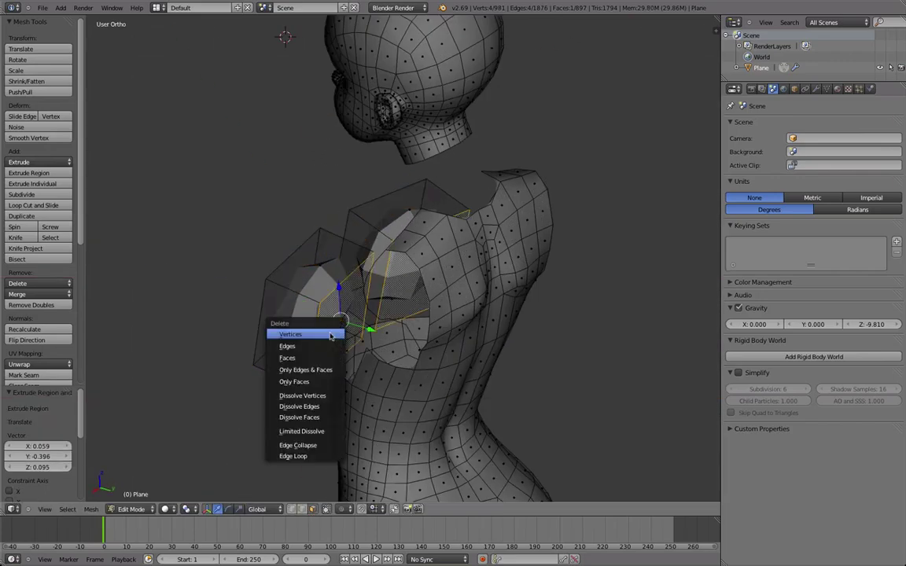
click(317, 361)
- Select the whole open box on the chest and move it along the X axis
middle_drag(317, 361, 274, 516)
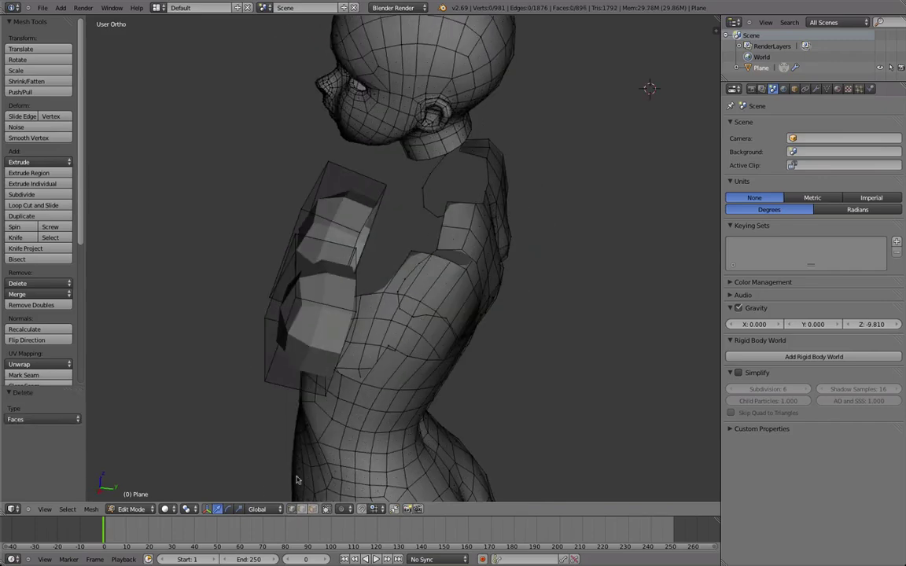
key(a)
key(a)
key(l)
middle_drag(312, 289, 305, 341)
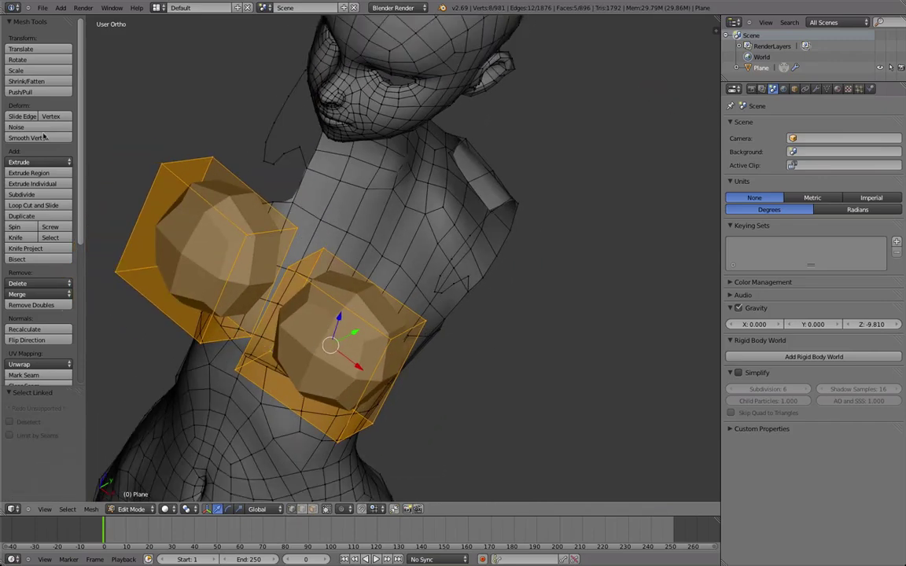
middle_drag(238, 207, 244, 218)
scroll(247, 283, up, 1)
middle_drag(285, 315, 357, 288)
key(g)
key(x)
click(382, 375)
- Subdivide the chest box with one cut and a smoothness of 0.994
middle_drag(353, 339, 505, 315)
key(w)
click(503, 317)
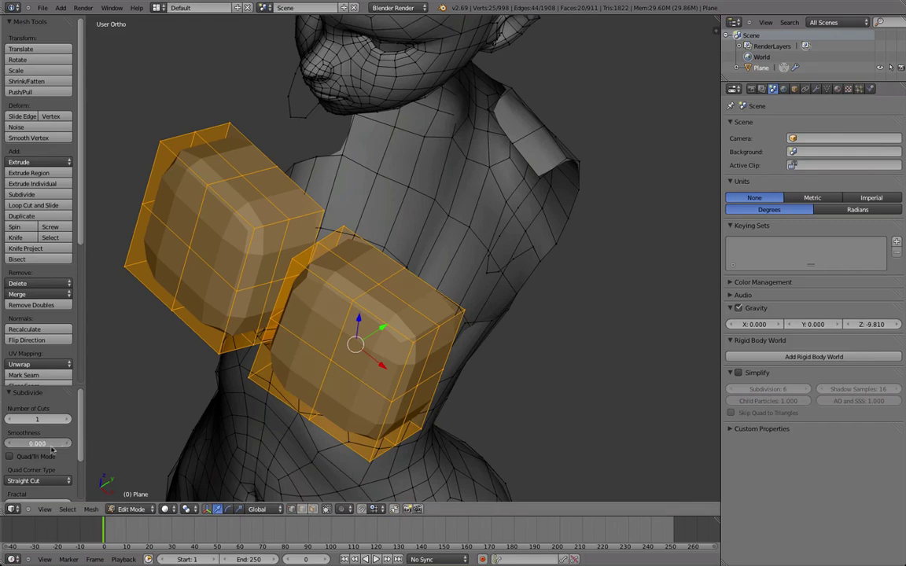
drag(63, 448, 831, 432)
- Turn off clipping in the Mirror modifier and scale the rounded chest shape to about 0.73
key(s)
right_click(513, 289)
click(816, 89)
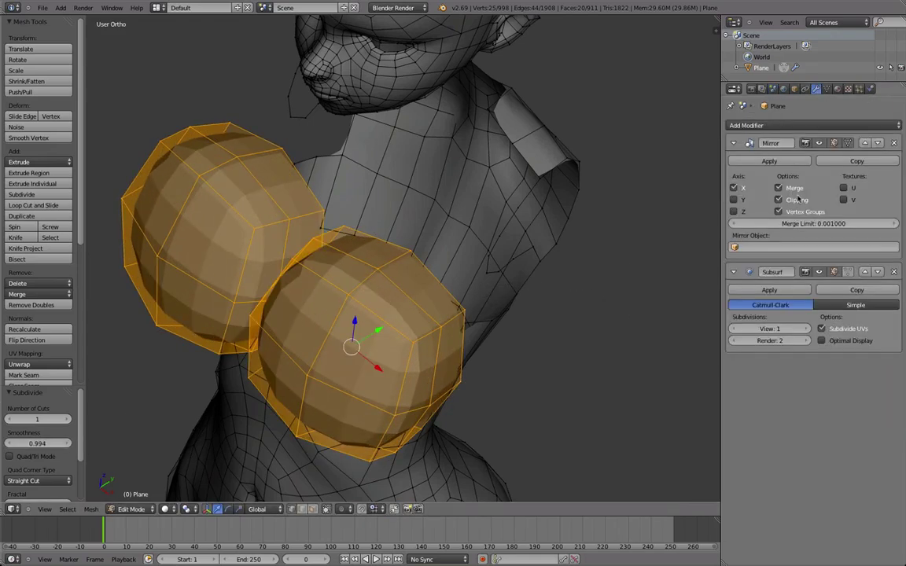
key(s)
click(509, 327)
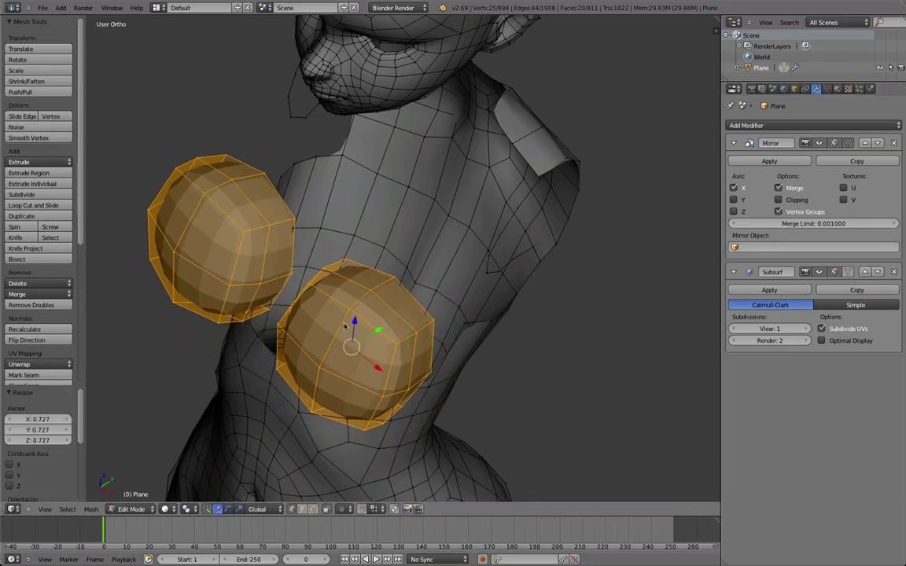
- Turn the Mirror modifier's clipping back on and smooth the chest shape's vertices repeatedly
click(804, 201)
key(w)
key(Return)
key(shift+r)
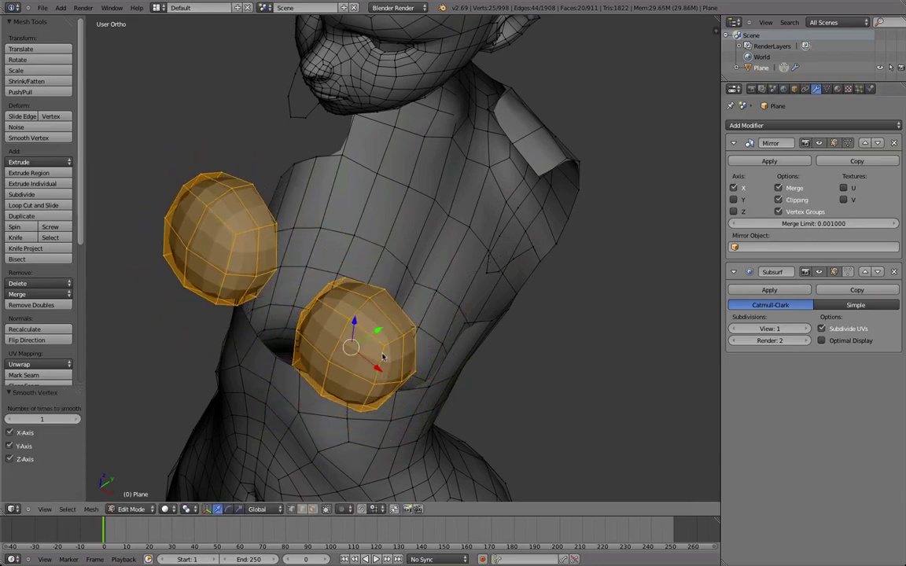
- Slide the outer vertical edges on the front of the breast shape to even out its curvature
middle_drag(383, 357, 379, 331)
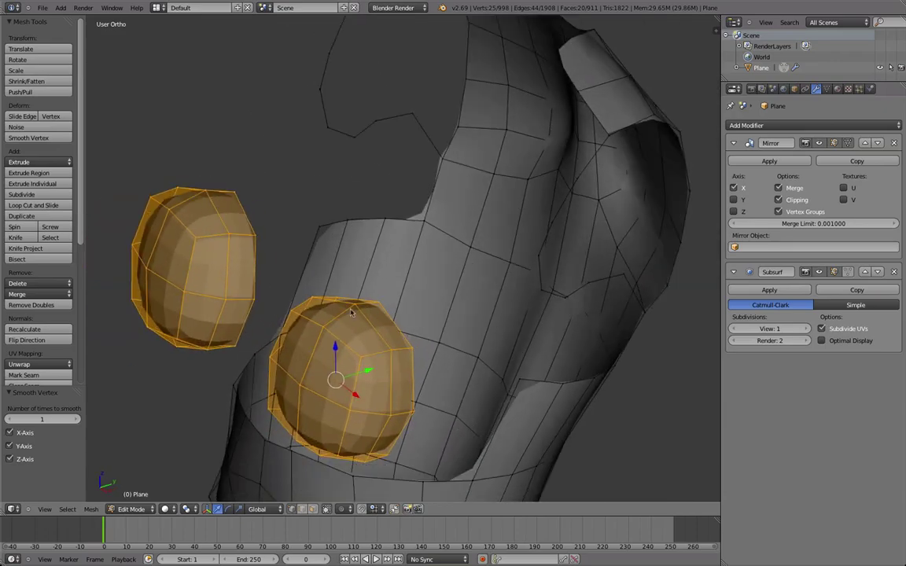
alt+right_click(356, 390)
key(g)
key(g)
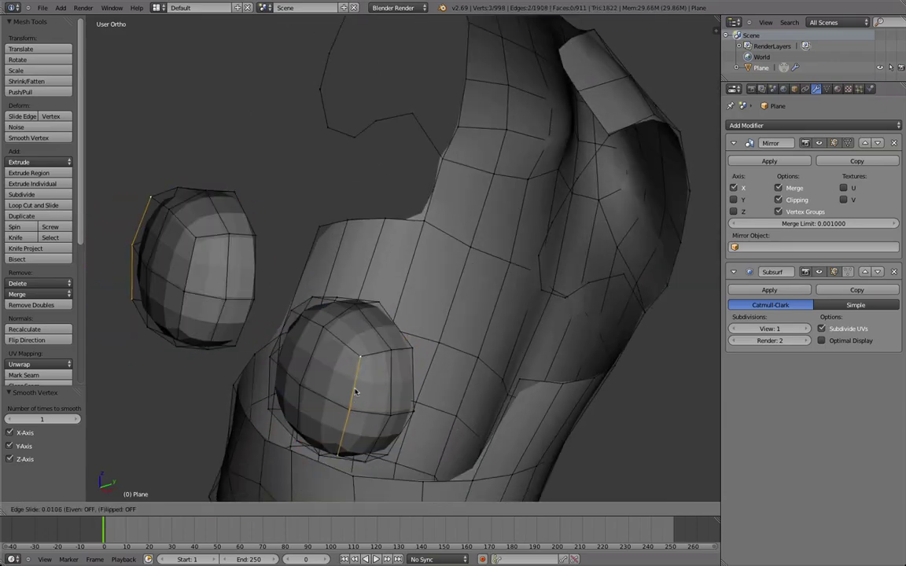
click(349, 393)
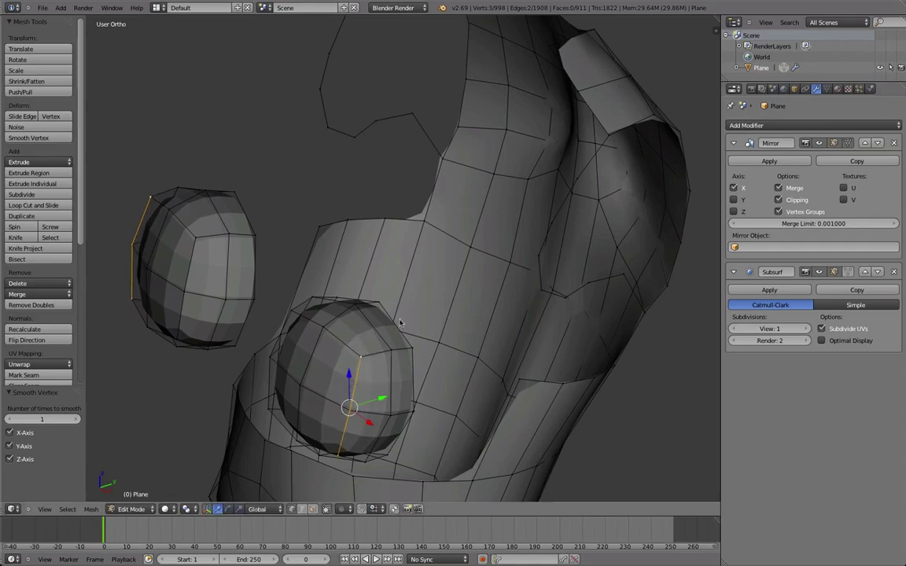
- Select the whole breast shape and reposition it over the chest in the front wireframe view
scroll(422, 368, down, 3)
key(KP_1)
key(a)
key(l)
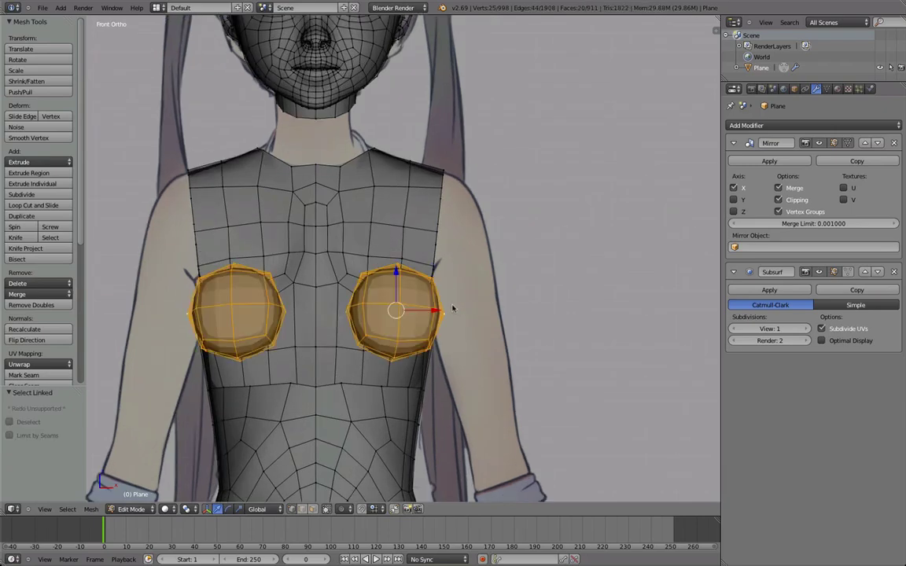
key(z)
key(t)
key(g)
click(441, 305)
- Edge-slide the outer front vertical edges of the breast shape again to round its side
middle_drag(441, 306, 361, 343)
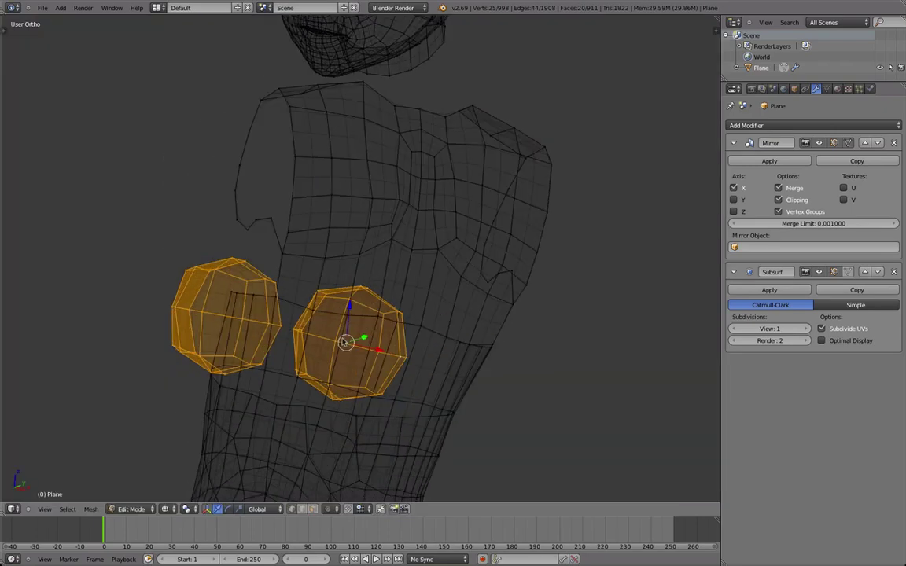
scroll(359, 346, up, 1)
key(z)
right_click(321, 358)
alt+right_click(370, 351)
key(g)
key(g)
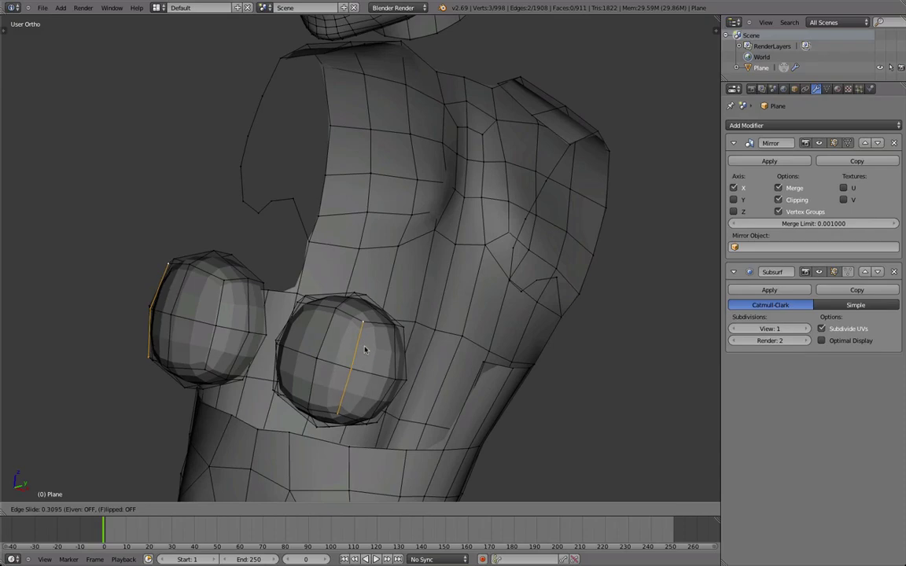
click(364, 344)
- Select the four front faces of the breast shape and scale them to refine its tip
key(z)
middle_drag(348, 318, 400, 363)
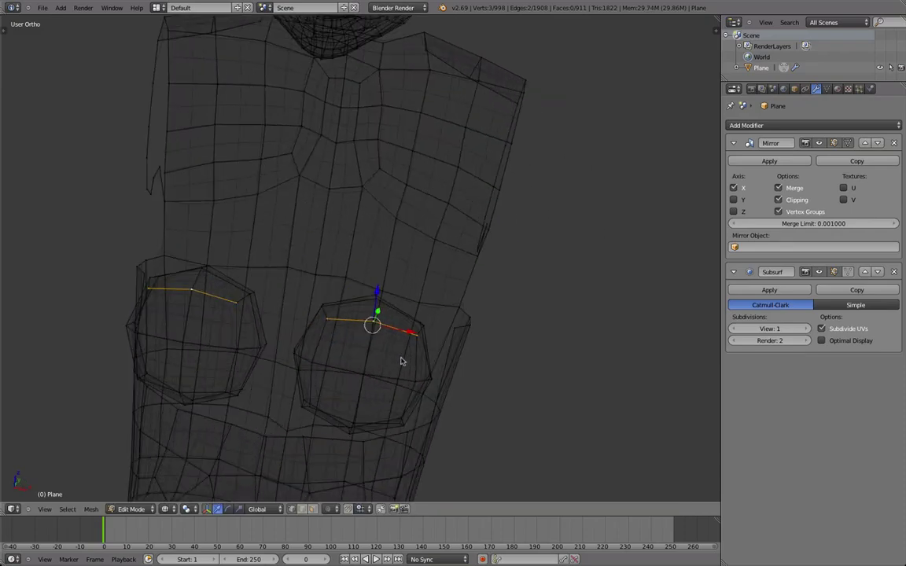
middle_drag(346, 347, 374, 367)
alt+shift+right_click(354, 359)
key(ctrl+z)
alt+shift+right_click(342, 351)
key(z)
middle_drag(398, 406, 362, 358)
shift+click(430, 363)
shift+right_click(367, 353)
key(s)
click(438, 342)
key(s)
click(412, 338)
middle_drag(411, 338, 363, 298)
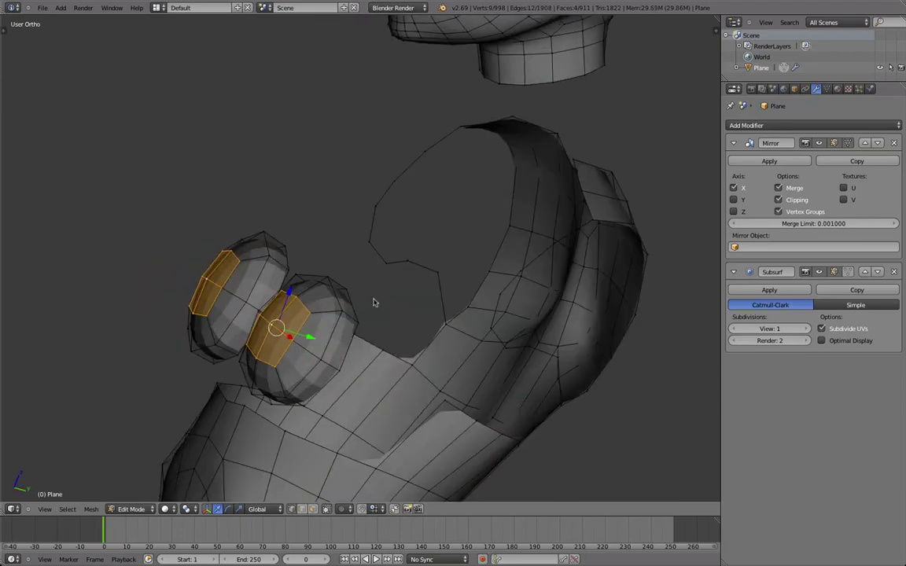
- Move the open back rim of the breast shape along the global Y axis toward the chest in the side view
key(KP_3)
key(g)
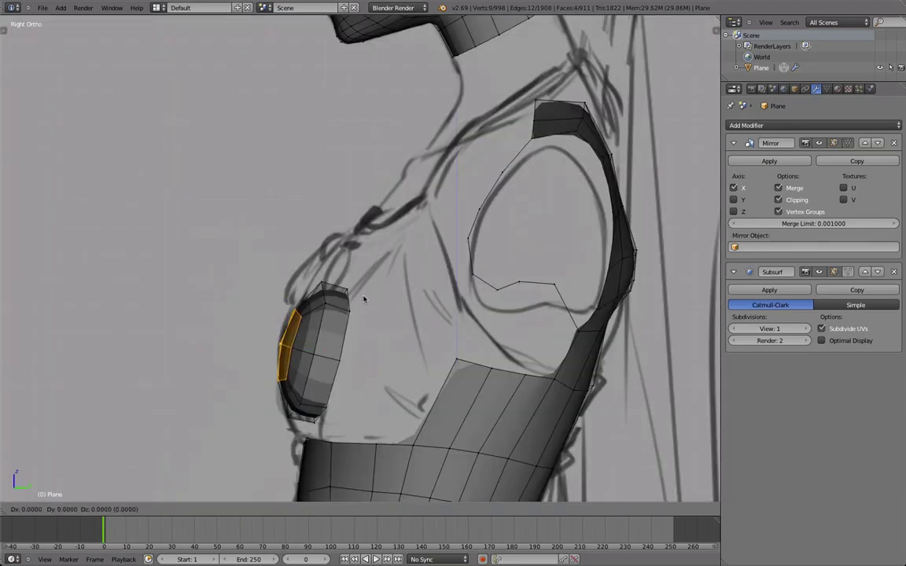
right_click(358, 301)
key(g)
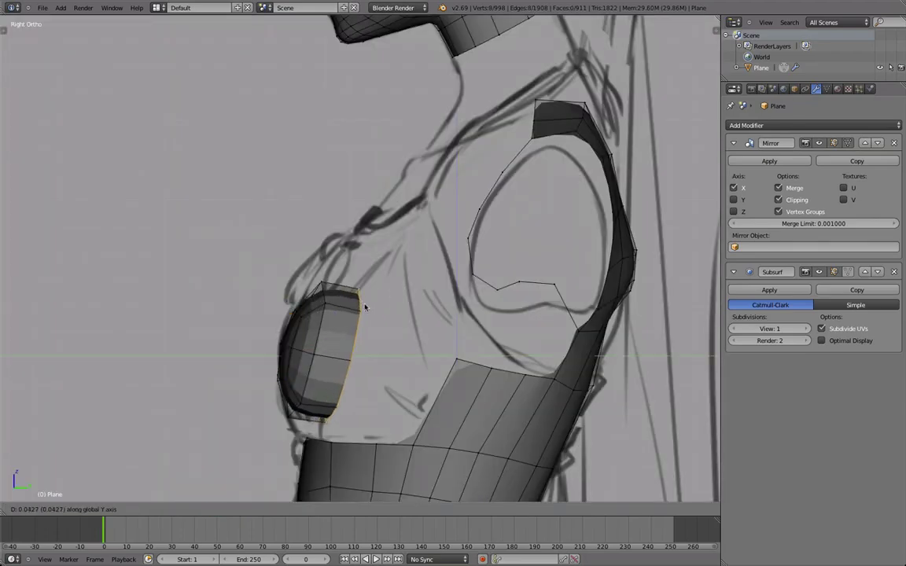
click(374, 304)
middle_drag(374, 304, 379, 356)
- Select the whole breast shape and rotate it about the Z axis so it faces slightly outward
key(l)
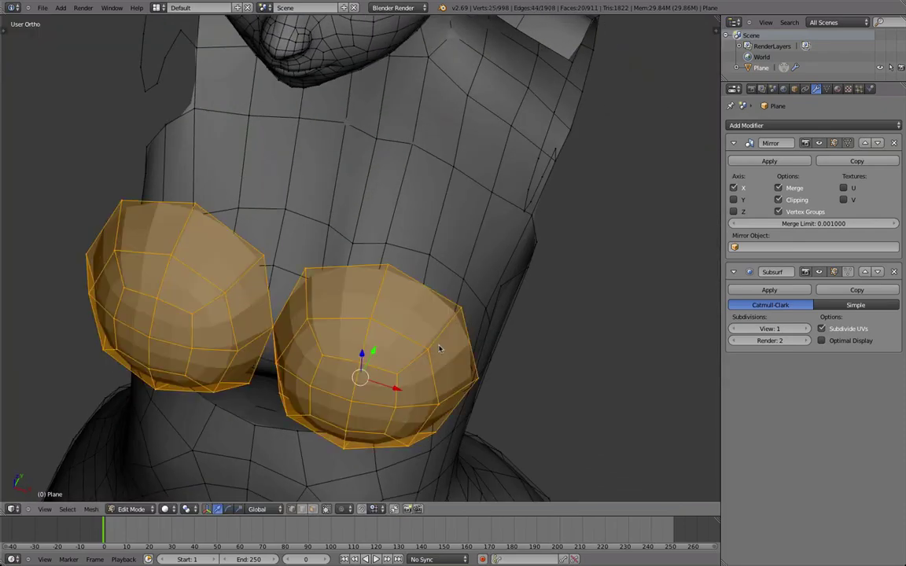
middle_drag(440, 350, 452, 376)
key(r)
key(z)
click(469, 411)
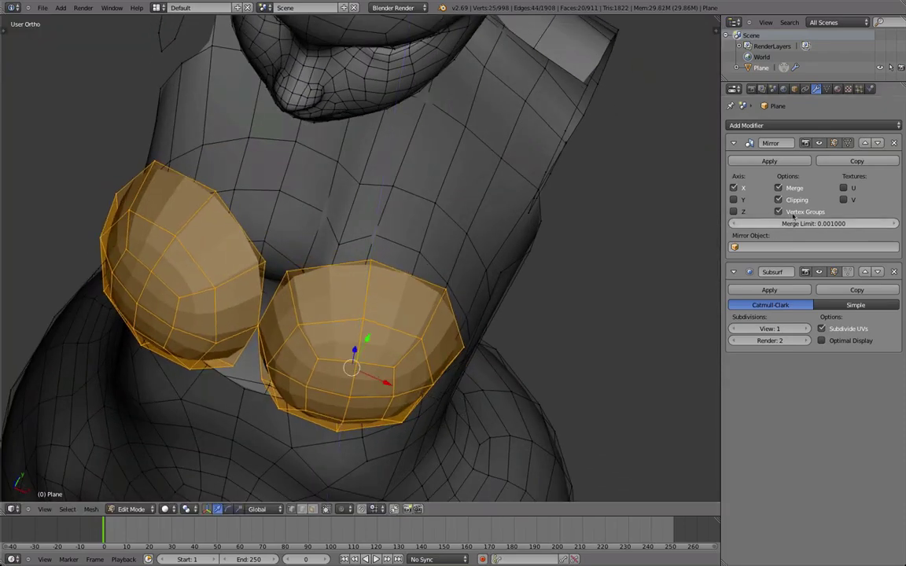
- Turn off the Mirror modifier's clipping, then move the breast shape on the chest and tilt it freely
click(802, 202)
key(g)
click(552, 239)
middle_drag(468, 369, 336, 253)
key(r)
key(r)
click(348, 251)
- Shift the breast shape slightly and rotate it to align with the slope of the ribcage
middle_drag(428, 331, 411, 316)
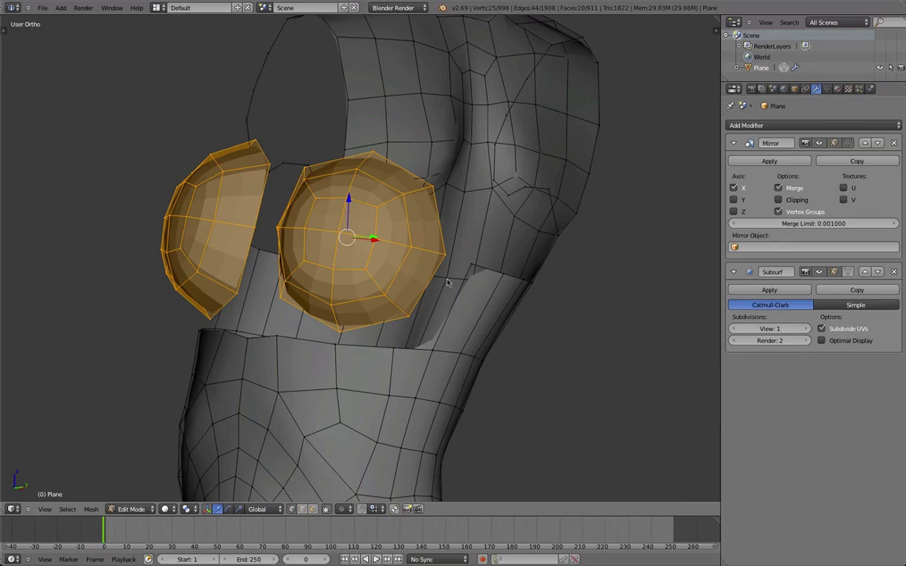
middle_drag(452, 275, 427, 319)
key(g)
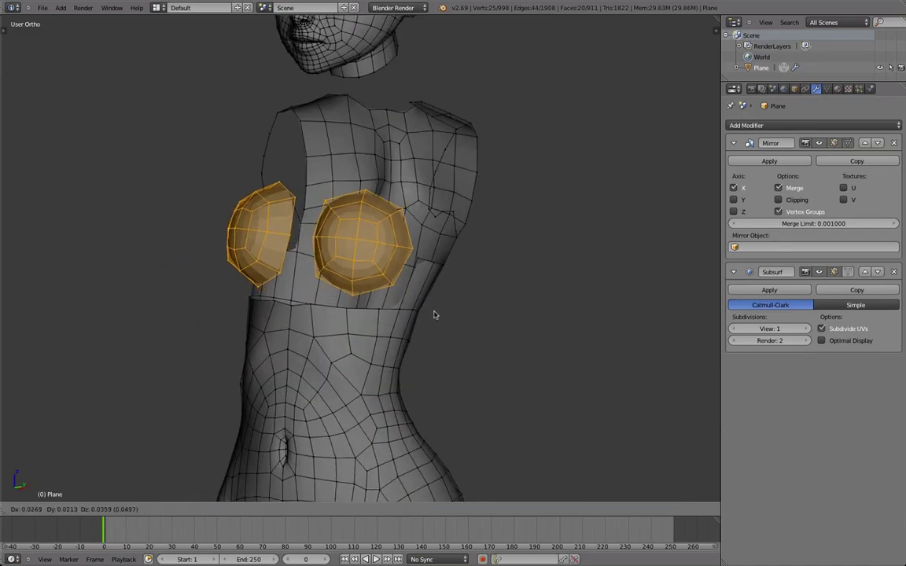
key(r)
click(430, 341)
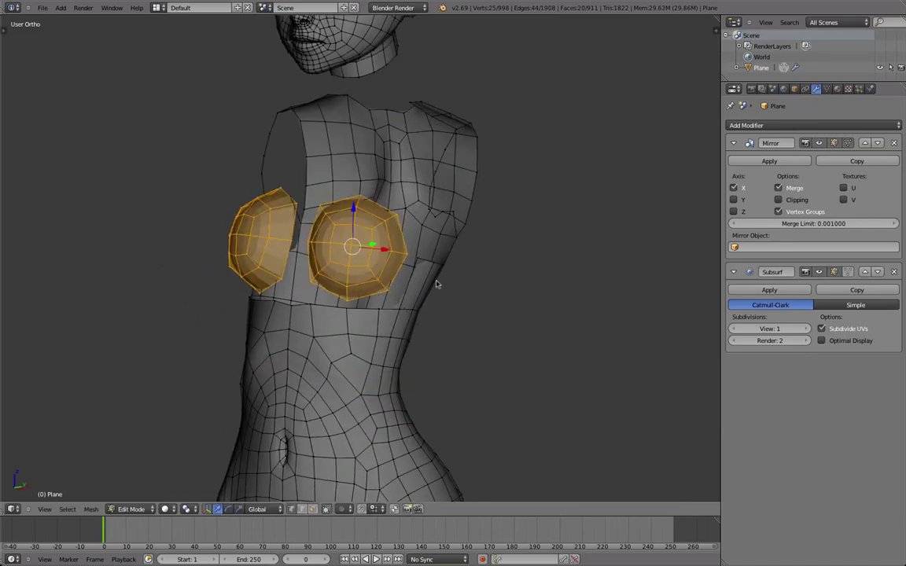
- Rotate the breast shape about the Z axis and move it slightly back toward the chest
middle_drag(430, 339, 385, 315)
key(r)
key(z)
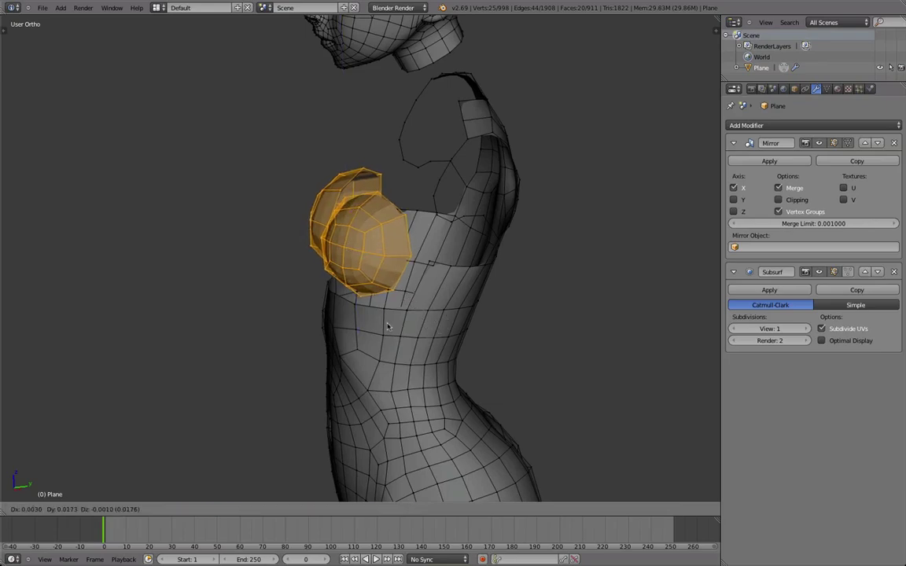
click(358, 327)
- Delete the middle edge loops of the breast shape to reduce it to a simple box cage
middle_drag(291, 313, 356, 331)
scroll(356, 332, up, 2)
alt+right_click(376, 253)
key(x)
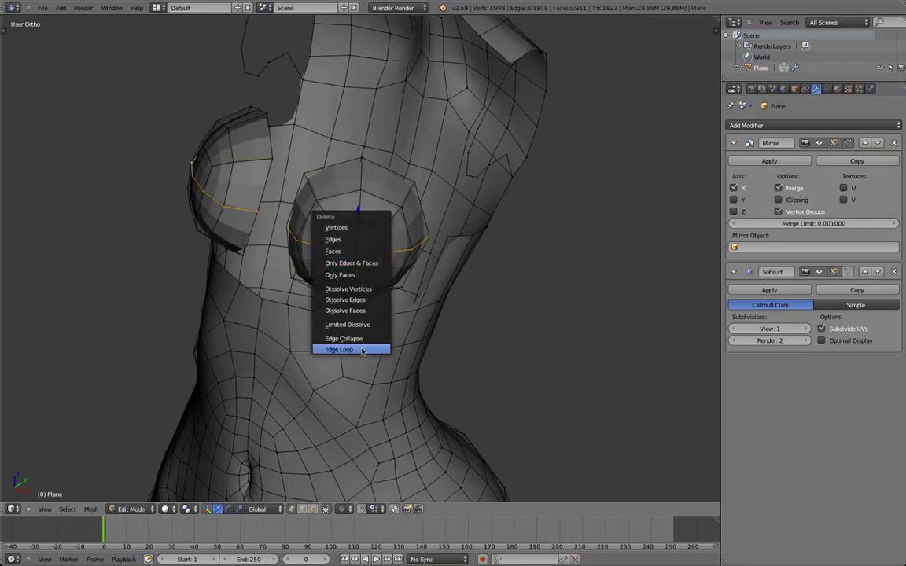
click(363, 351)
alt+right_click(363, 201)
key(x)
click(363, 202)
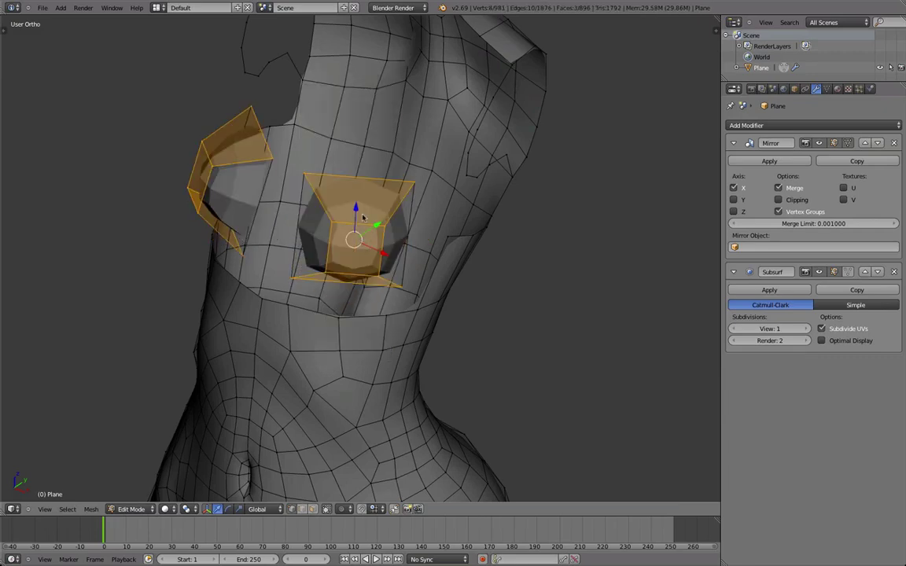
- Undo the latest trial edits on the breast cage
key(a)
key(ctrl+z)
key(ctrl+z)
key(ctrl+z)
key(ctrl+z)
key(ctrl+z)
- Subdivide the breast cage with two cuts
key(z)
key(z)
key(t)
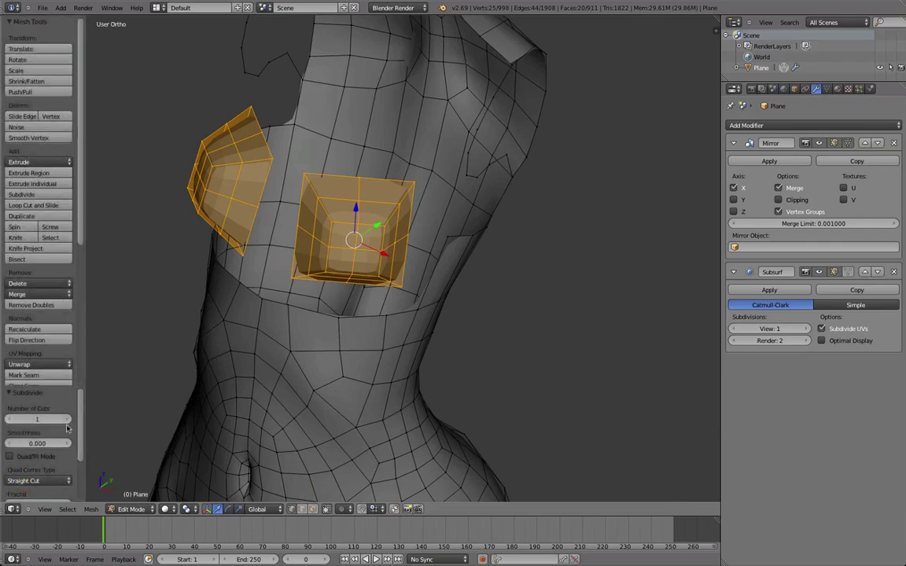
click(69, 419)
- Smooth the subdivided breast cage's vertices several times to round it into a dome
key(w)
key(o)
key(shift+r)
key(shift+r)
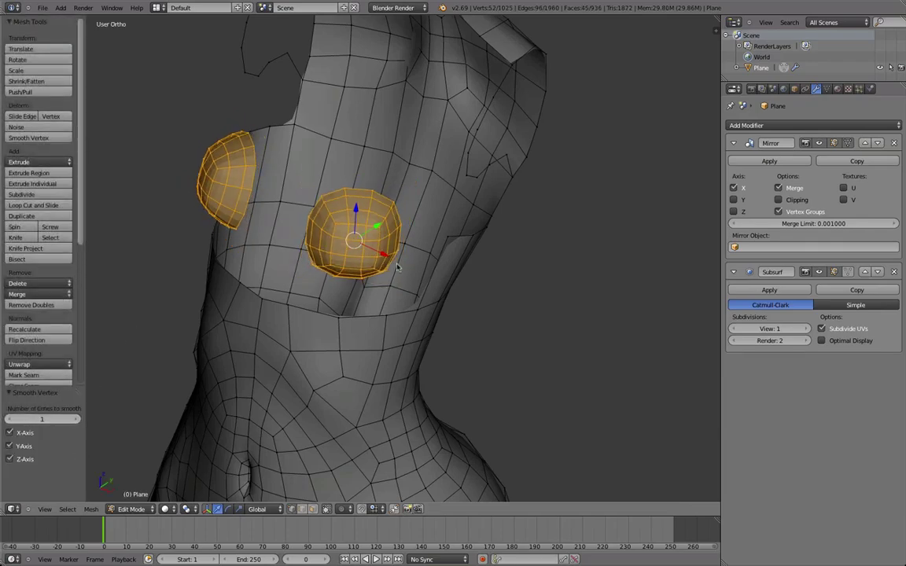
- Scale up the breast dome and tilt it with trackball rotation to face outward from the chest, finishing with a 1.179 scale
key(s)
middle_drag(452, 279, 424, 314)
click(445, 281)
key(r)
key(r)
click(390, 294)
key(s)
click(397, 307)
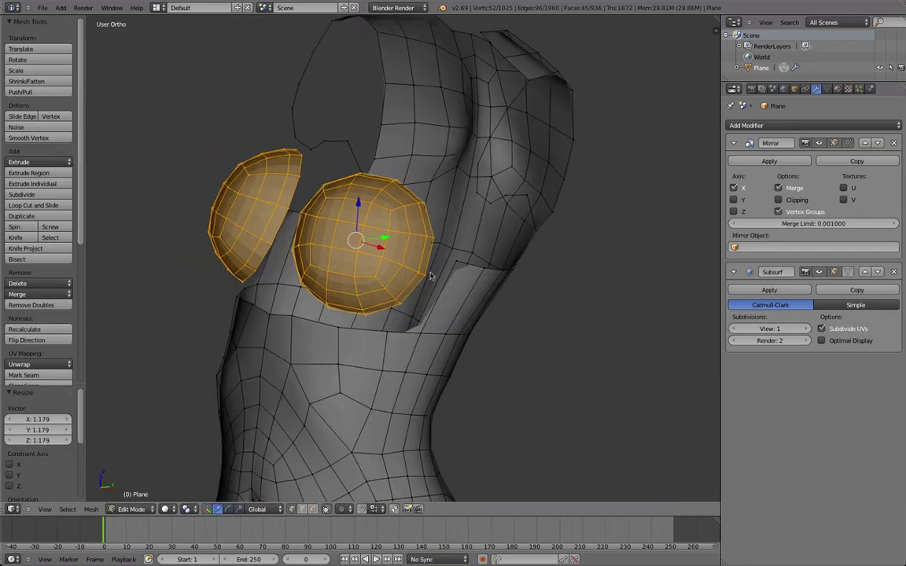
- Refine the dome's angle against the chest with trackball and side-view rotation, then raise it 0.012 along Z
key(r)
key(r)
click(442, 316)
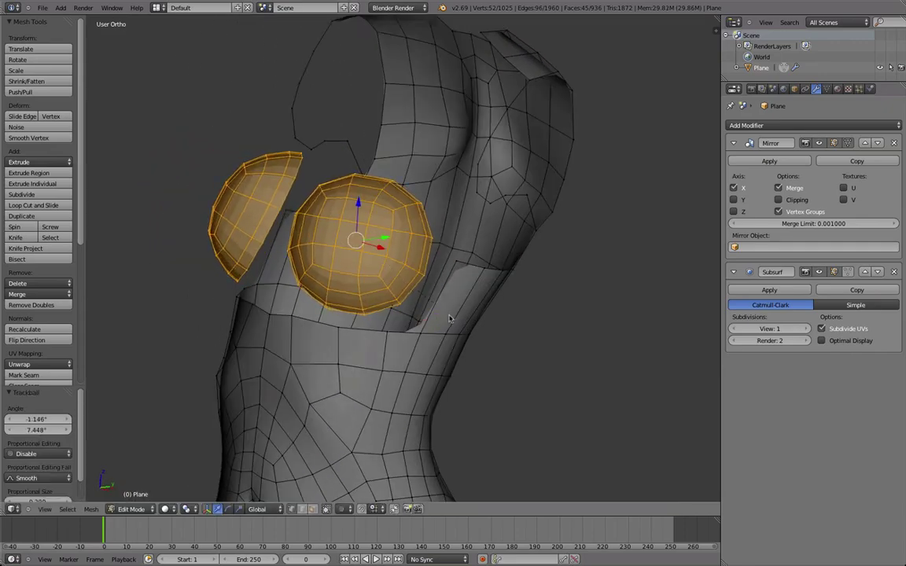
key(KP_3)
key(r)
click(485, 299)
key(g)
click(500, 284)
middle_drag(272, 296, 347, 307)
scroll(338, 305, up, 2)
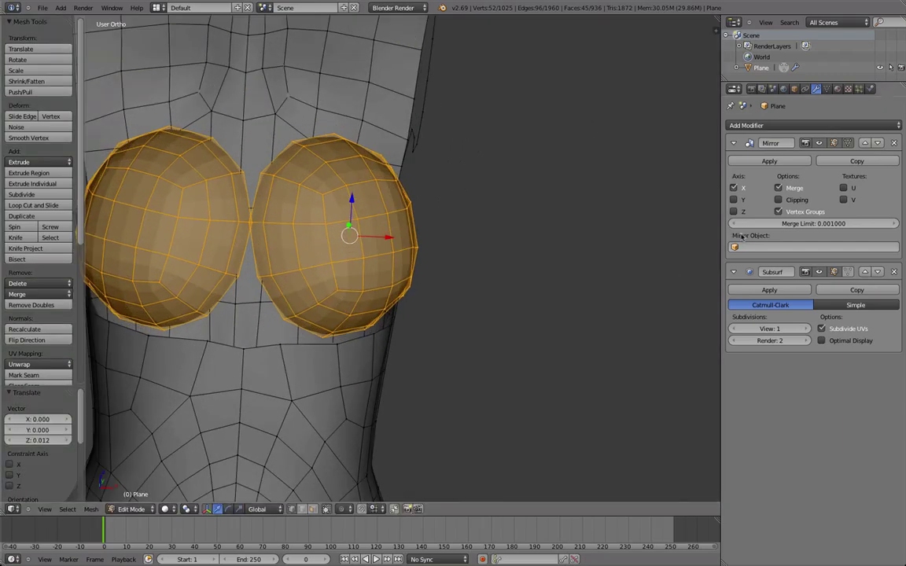
- Enable clipping on the Mirror modifier and reposition the breast dome to leave a gap at the chest's centre line
click(788, 201)
key(g)
click(378, 242)
click(780, 200)
key(w)
key(g)
click(397, 261)
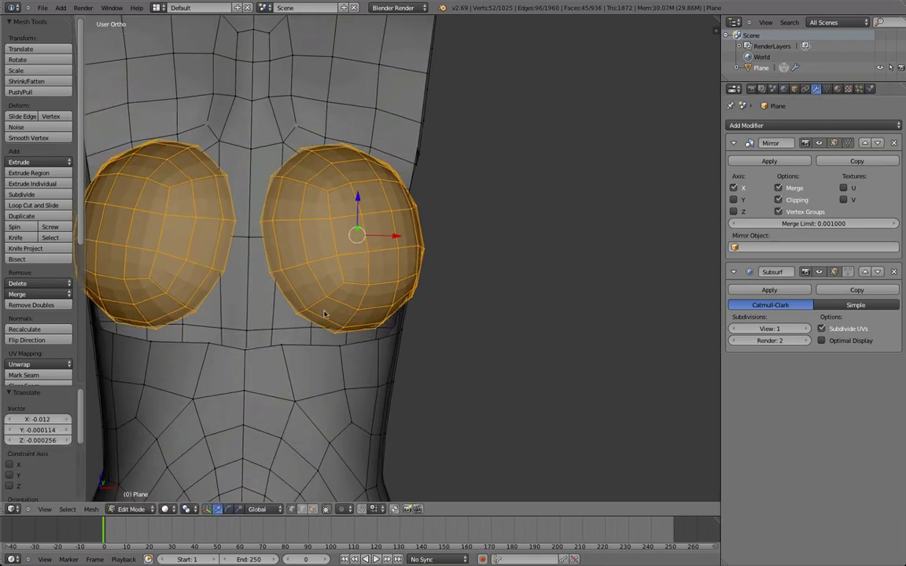
- Extrude the dome's inner rim along X to the centre line and fill a face beneath the breast's lower inner rim
right_click(260, 216)
key(e)
key(x)
click(243, 260)
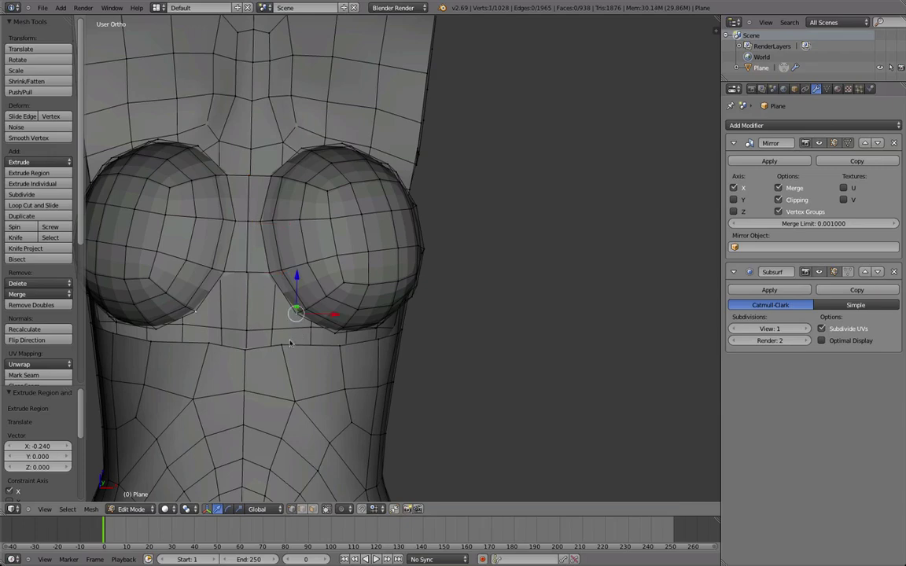
key(f)
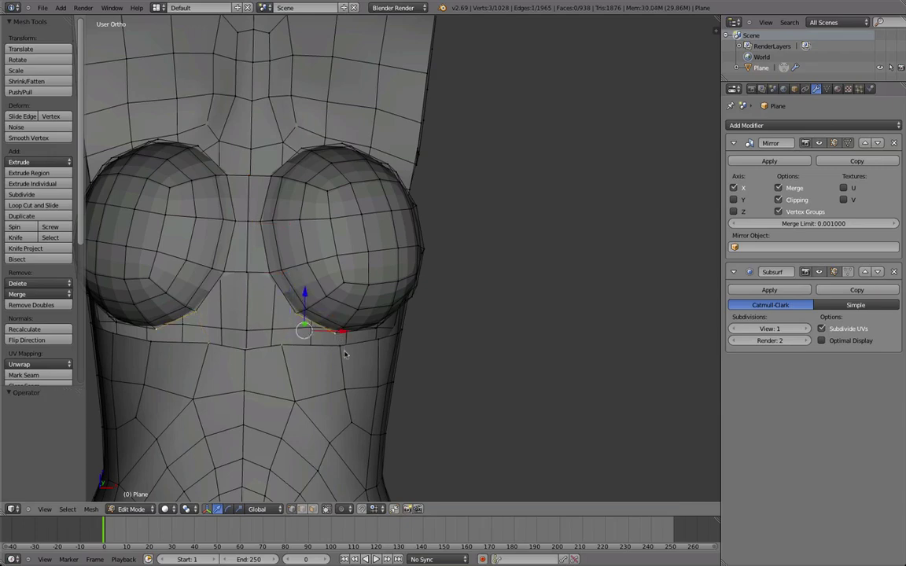
right_click(289, 313)
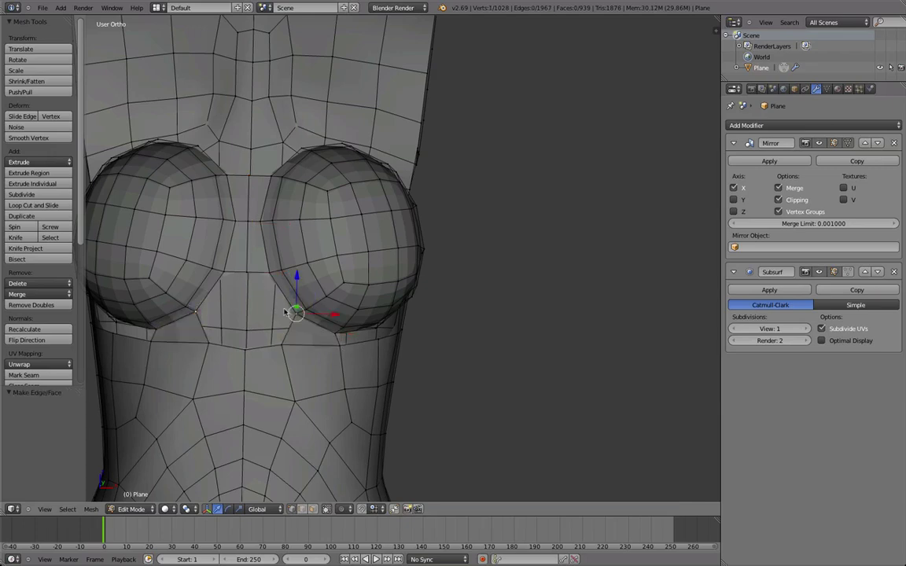
- Extrude the lower inner rim vertex to the centre line and fill the remaining faces between the breasts and the ribcage
key(e)
click(272, 277)
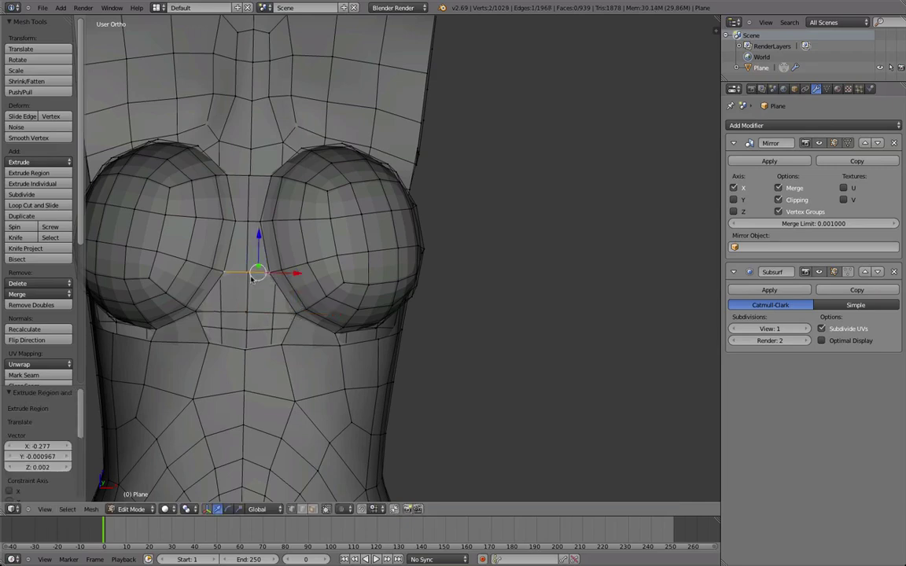
key(f)
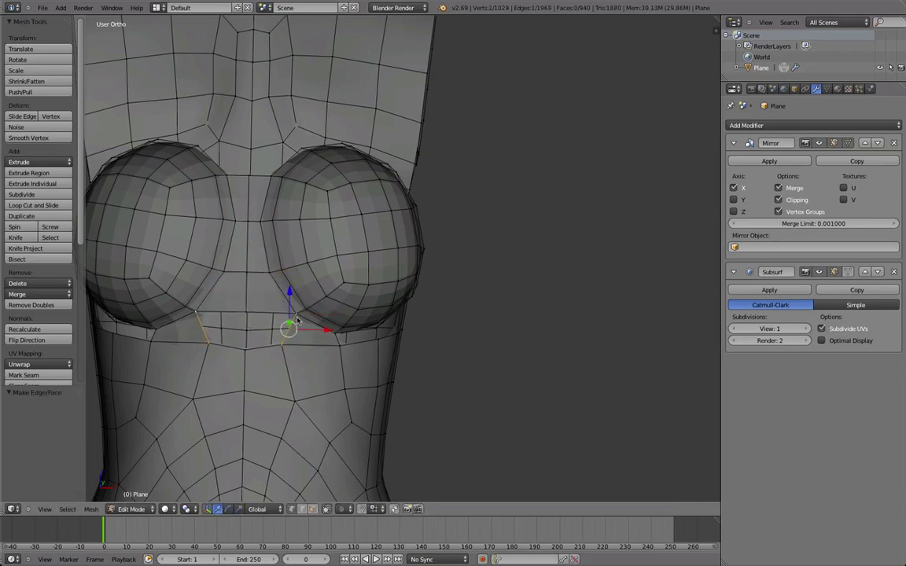
key(Tab)
key(Tab)
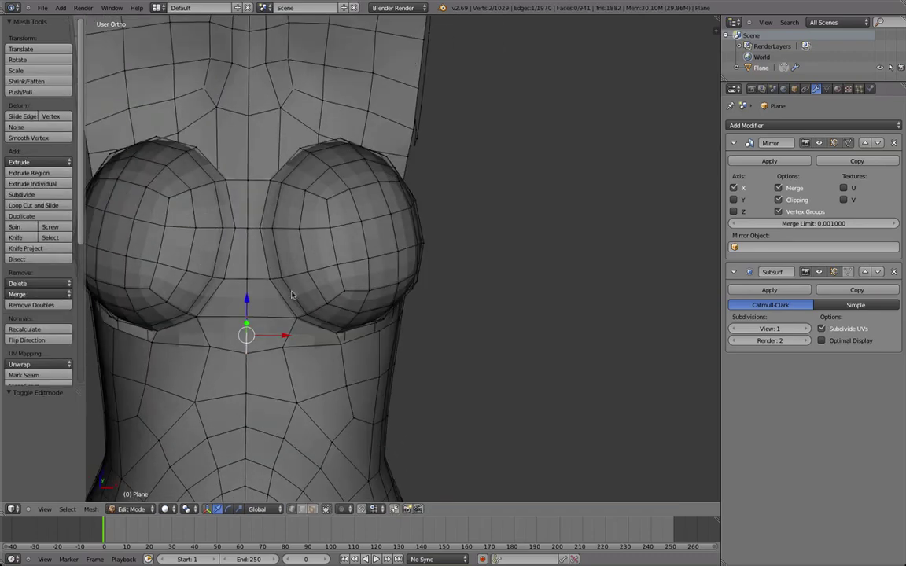
- Smooth the bridging vertices between the breasts and check the lower rim in Object Mode
key(Tab)
key(Tab)
drag(281, 274, 231, 226)
key(w)
click(331, 274)
key(Tab)
middle_drag(378, 309, 340, 354)
key(Tab)
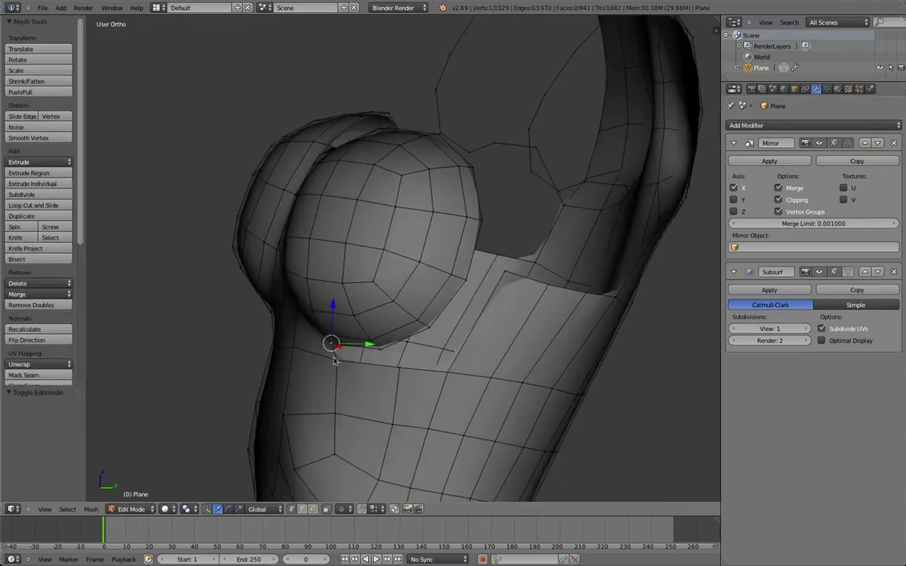
- Fill faces joining the breast's lower outer rim to the ribcage and rip a rim vertex at the outer side
shift+right_click(456, 282)
key(w)
click(415, 311)
middle_drag(412, 314, 482, 347)
middle_drag(507, 313, 385, 261)
scroll(584, 242, up, 2)
key(g)
click(352, 262)
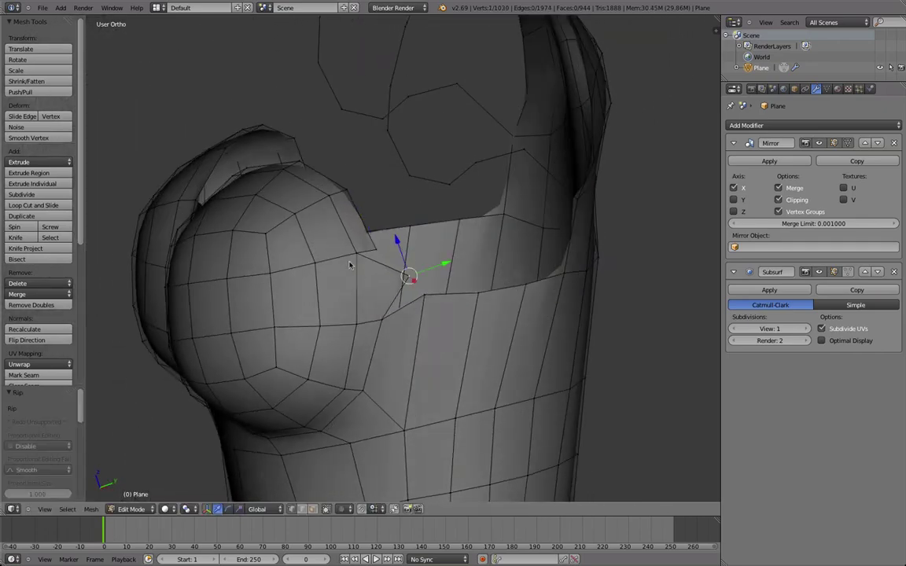
- Reposition the breast's upper outer rim vertices toward the armpit, sliding one vertex along its edge by a factor of 0.322
key(g)
click(373, 194)
right_click(343, 193)
key(shift+v)
click(333, 184)
right_click(377, 207)
key(g)
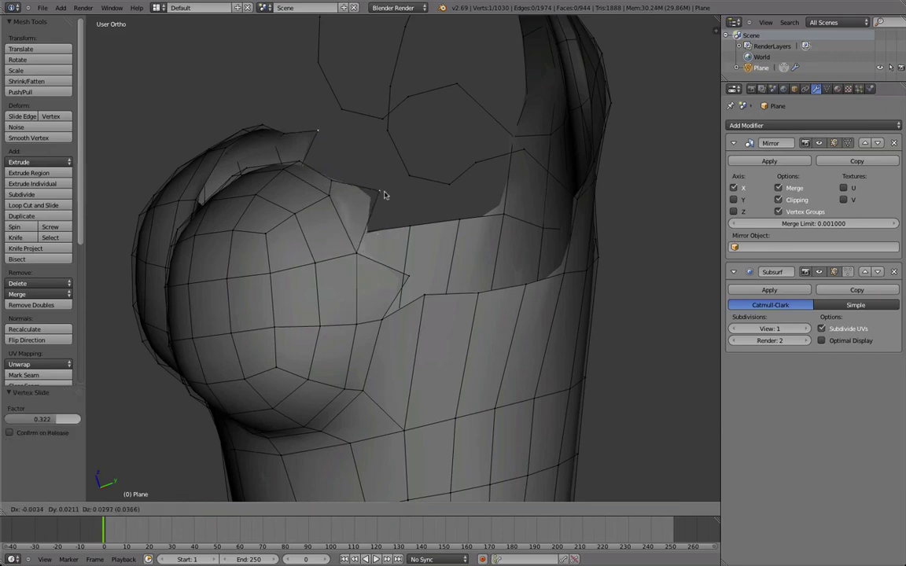
click(383, 192)
click(337, 171)
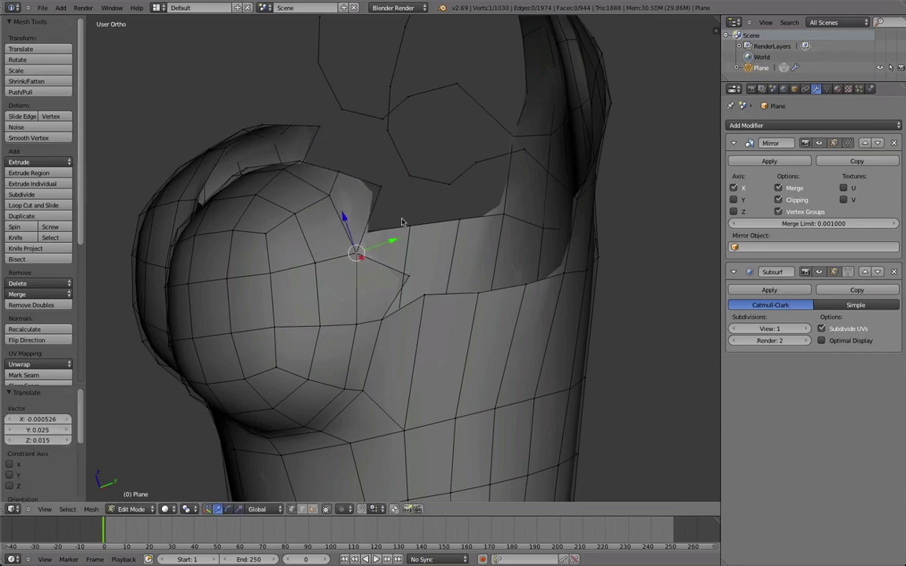
- Extrude an outer rim vertex toward the armpit and fill faces connecting the breast to the armhole edge
middle_drag(422, 177, 515, 214)
key(w)
middle_drag(437, 219, 423, 284)
right_click(417, 289)
key(e)
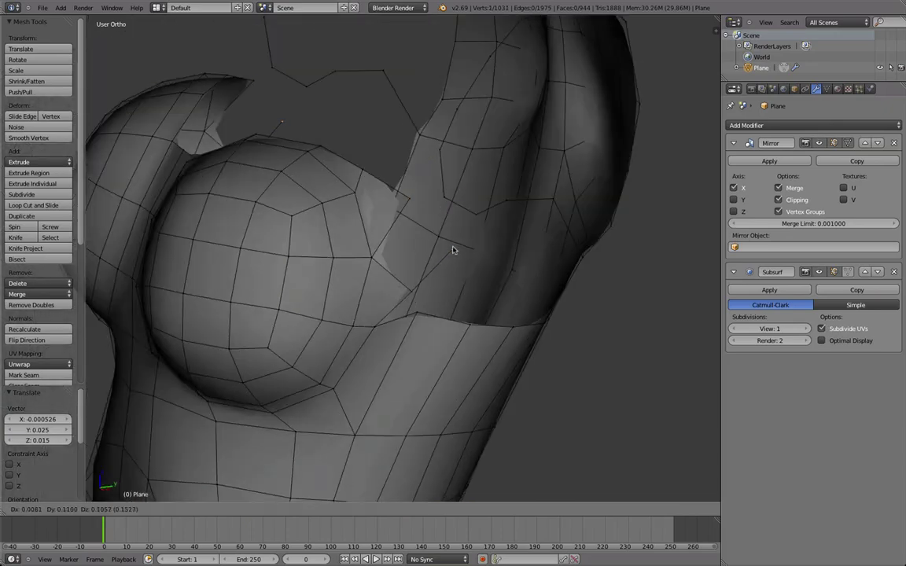
click(452, 250)
key(f)
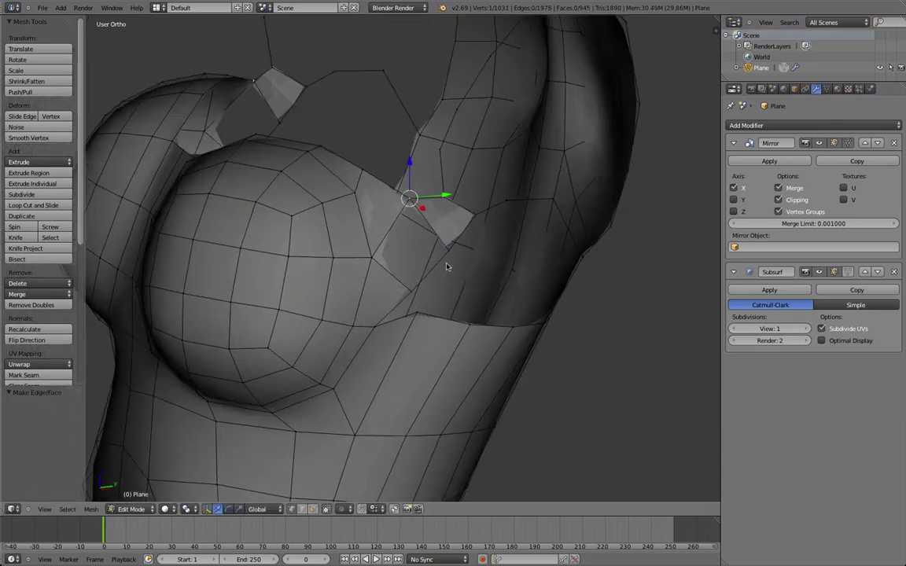
key(f)
- Smooth and reposition the new vertices where the breast's upper outer rim meets the armpit
right_click(405, 203)
key(w)
middle_drag(360, 250, 400, 283)
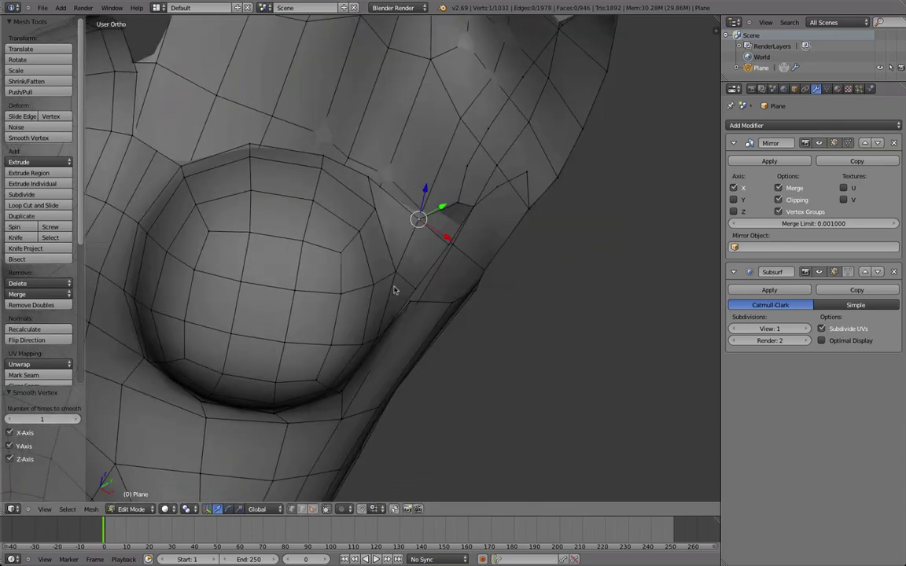
scroll(406, 263, up, 2)
key(g)
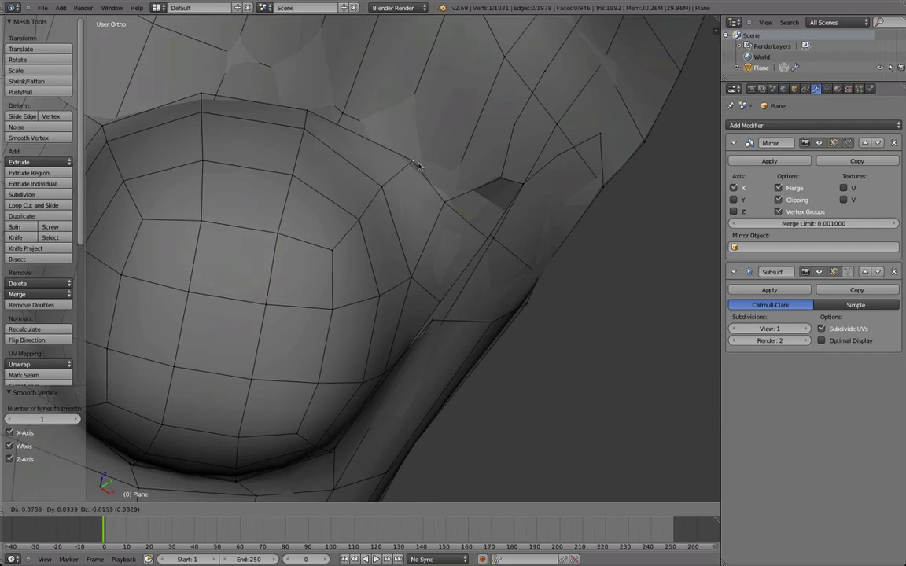
click(421, 163)
right_click(375, 187)
key(g)
click(370, 192)
key(w)
- Move two upper outer rim vertices against the side reference and rotate them by -12.692°
scroll(363, 264, down, 5)
key(Tab)
mouse_move(363, 265)
middle_down()
mouse_move(322, 221)
mouse_move(385, 244)
mouse_move(383, 227)
middle_up()
key(Tab)
key(KP_3)
key(KP_1)
key(KP_3)
scroll(415, 230, up, 1)
key(g)
right_click(406, 217)
right_click(406, 211)
shift+right_click(387, 222)
key(g)
click(379, 225)
key(r)
click(424, 206)
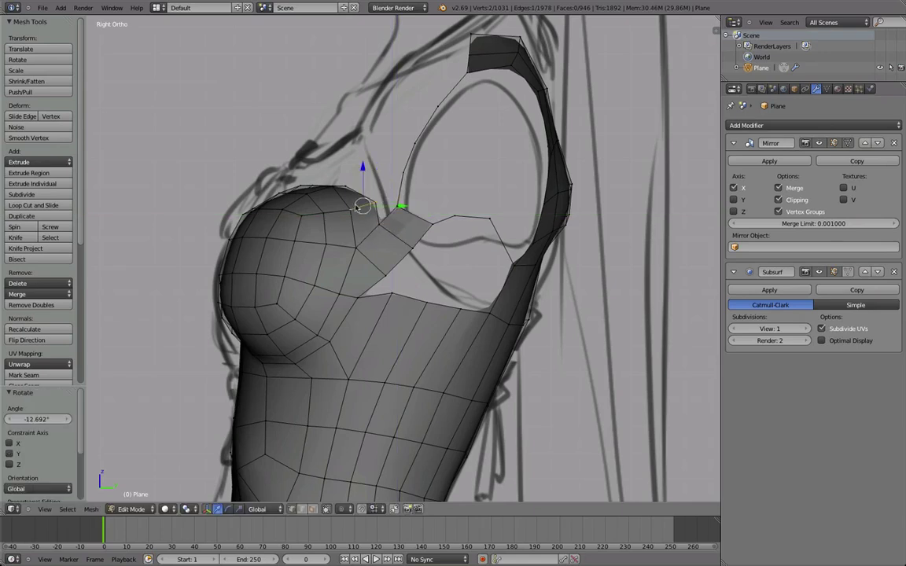
- Smooth the upper outer rim vertices and raise one by 0.026 along Z in the side view
key(w)
click(425, 246)
key(shift+r)
key(r)
right_click(422, 234)
key(x)
click(420, 222)
key(ctrl+z)
key(g)
key(z)
click(396, 224)
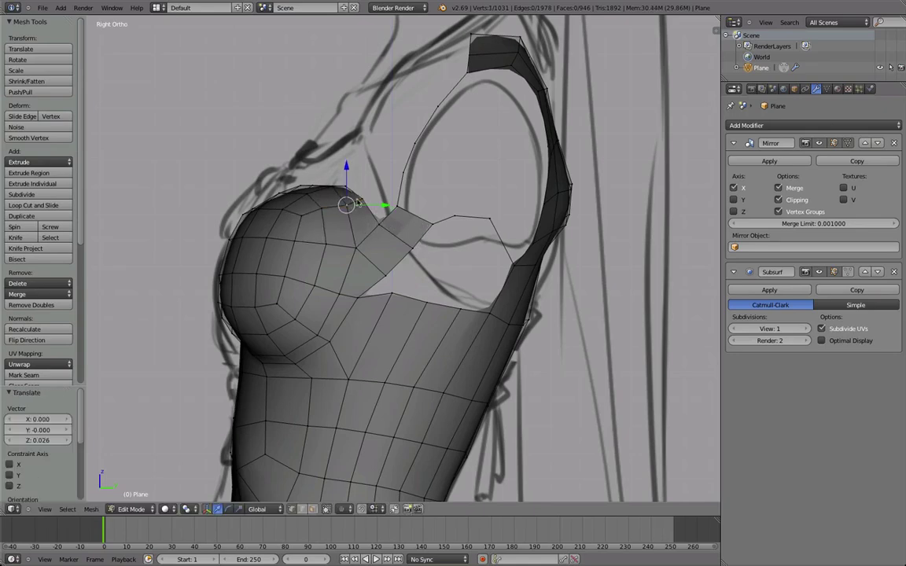
- Move the individual vertices of the patch between the breast and the armpit to even out its shape
mouse_move(357, 203)
middle_down()
mouse_move(404, 289)
mouse_move(322, 319)
middle_up()
key(Tab)
key(Tab)
scroll(393, 243, up, 5)
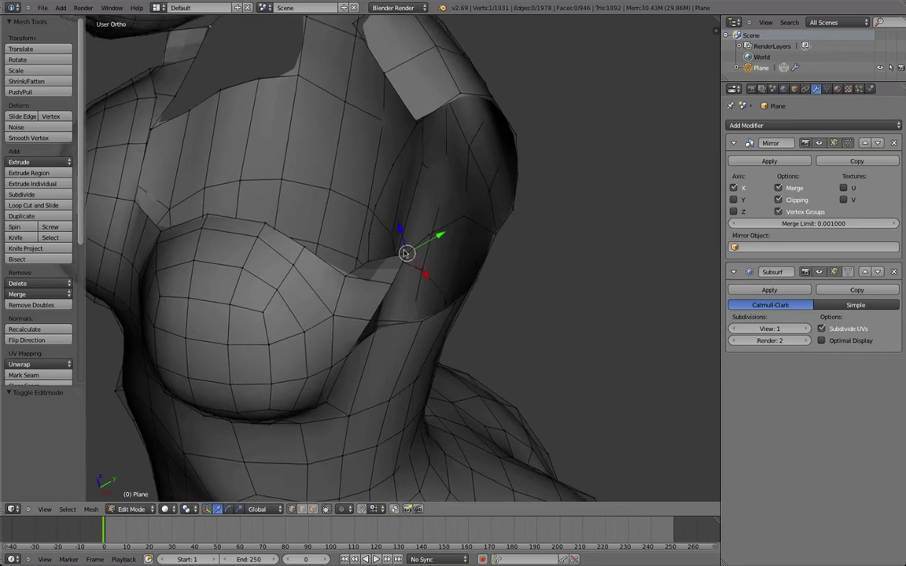
middle_drag(416, 252, 362, 265)
key(g)
click(342, 289)
right_click(362, 265)
key(g)
click(365, 259)
right_click(385, 294)
key(g)
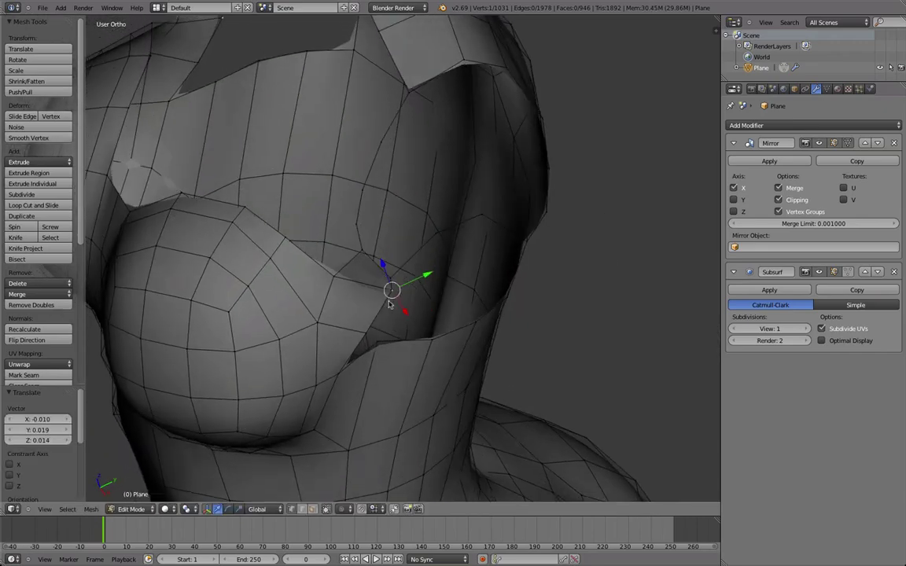
- Slide and reposition the vertices along the breast's upper rim to create a cleaner curve toward the armpit
middle_drag(388, 304, 331, 239)
key(g)
key(g)
click(335, 324)
middle_drag(335, 324, 341, 263)
key(g)
click(333, 262)
right_drag(279, 288, 272, 276)
right_drag(273, 277, 267, 266)
right_drag(245, 291, 238, 281)
- Adjust the armpit vertices to the front reference drawing and check their placement in wireframe
middle_drag(265, 257, 465, 247)
key(g)
click(410, 228)
key(KP_1)
key(g)
click(499, 234)
right_click(426, 244)
right_click(441, 238)
key(g)
click(443, 232)
key(z)
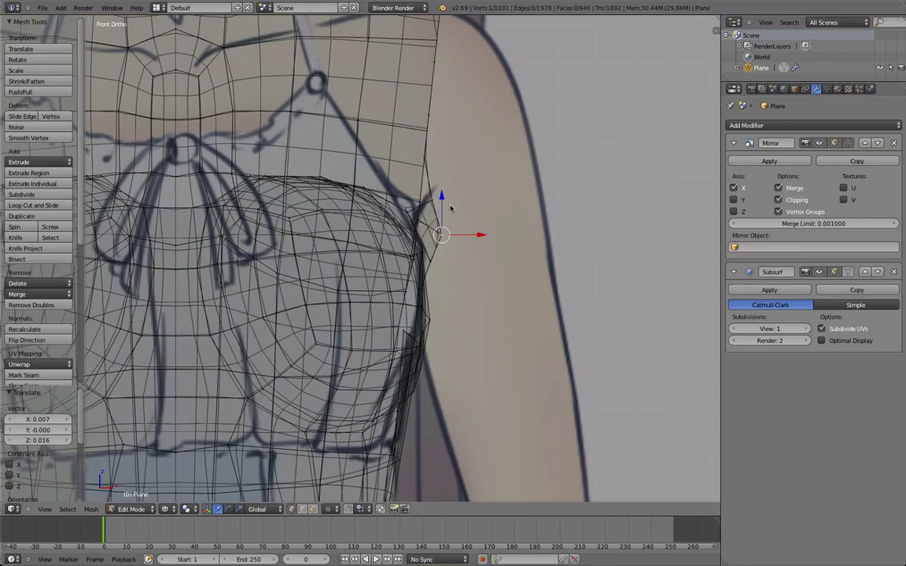
scroll(453, 204, down, 1)
key(z)
- Check the armpit and breast rim from several angles and select two adjacent vertices on the breast's upper rim in the side view
middle_drag(522, 271, 331, 317)
key(Tab)
key(Tab)
right_click(331, 269)
middle_drag(356, 268, 378, 302)
key(KP_1)
key(KP_3)
shift+middle_drag(292, 224, 313, 291)
middle_drag(313, 292, 347, 358)
scroll(347, 358, up, 1)
right_click(286, 272)
shift+middle_drag(287, 271, 351, 320)
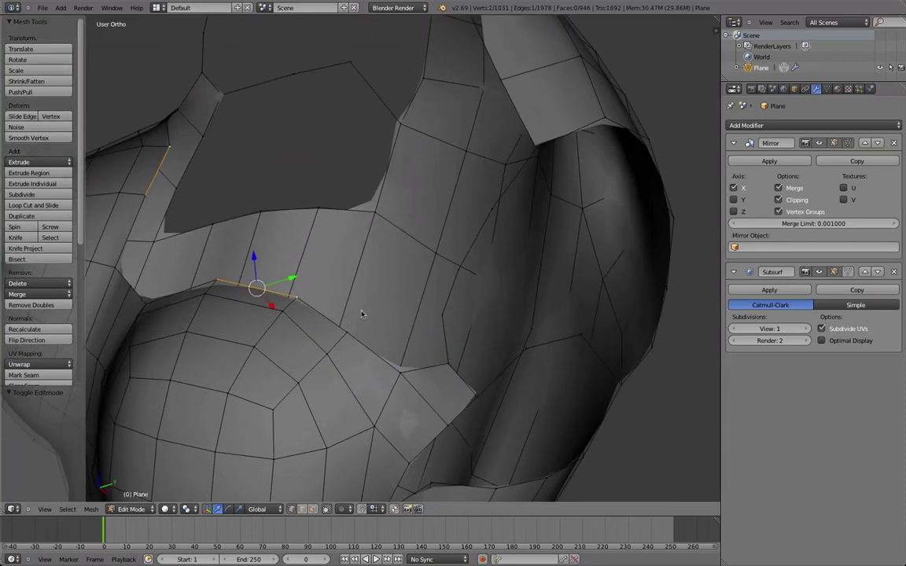
mouse_move(362, 314)
middle_down()
mouse_move(344, 328)
mouse_move(488, 319)
mouse_move(395, 294)
mouse_move(429, 285)
middle_up()
key(KP_3)
key(g)
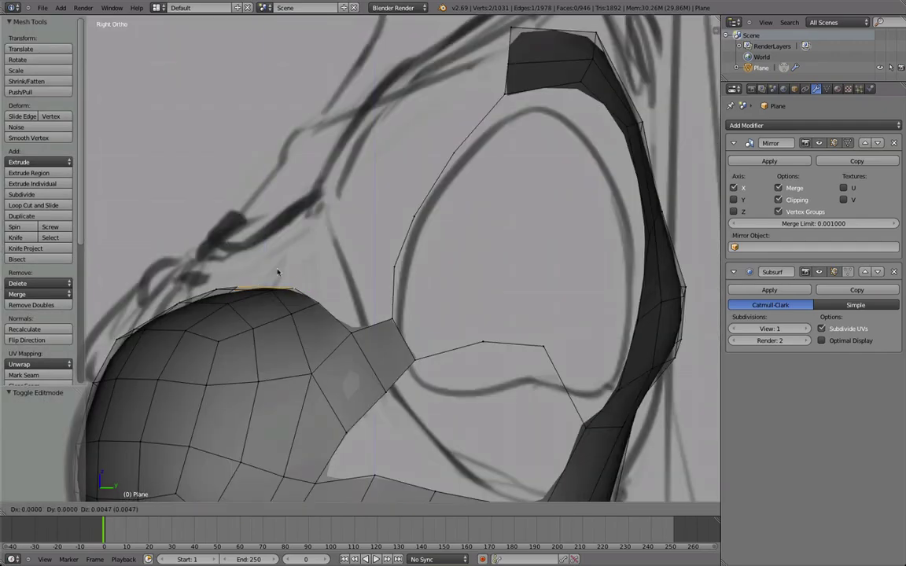
key(z)
right_click(287, 248)
- Enable proportional editing with Sharp falloff and raise the selected upper rim edge of the breast along Z
key(o)
key(g)
key(z)
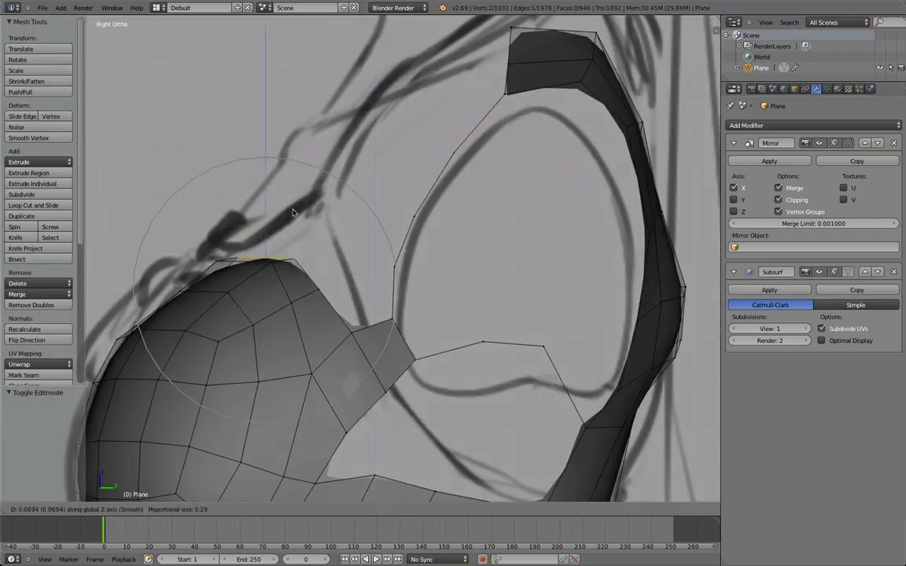
scroll(296, 215, up, 4)
click(295, 249)
click(369, 508)
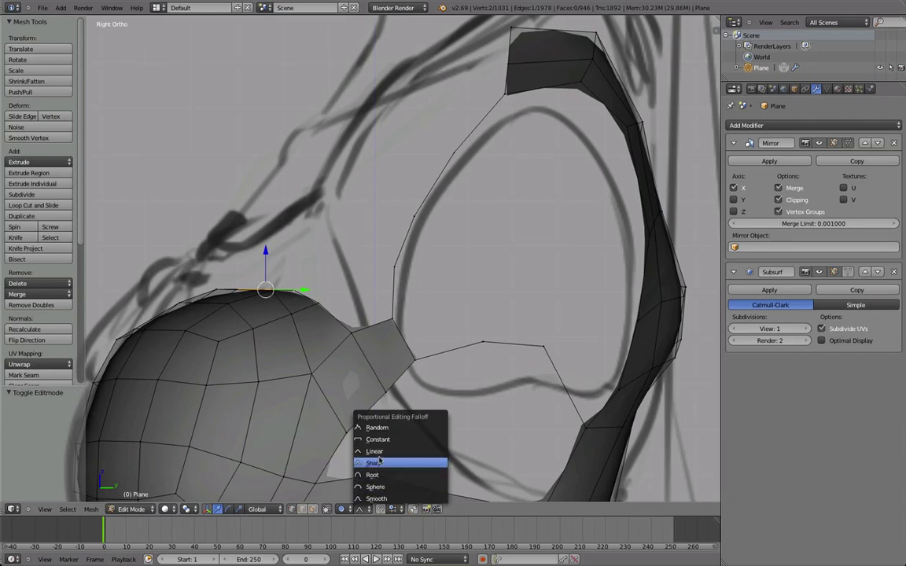
click(378, 463)
key(g)
key(z)
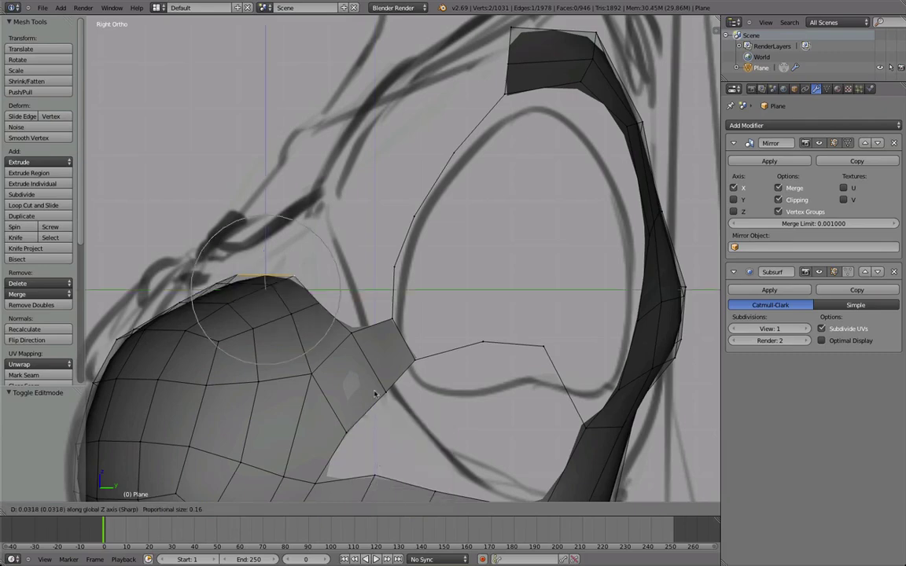
click(396, 364)
- Shift the breast's upper rim edge by 0.009 along Y and 0.014 along Z
middle_drag(315, 366, 472, 351)
scroll(434, 357, down, 4)
scroll(431, 352, down, 3)
scroll(379, 359, up, 1)
key(g)
right_click(333, 312)
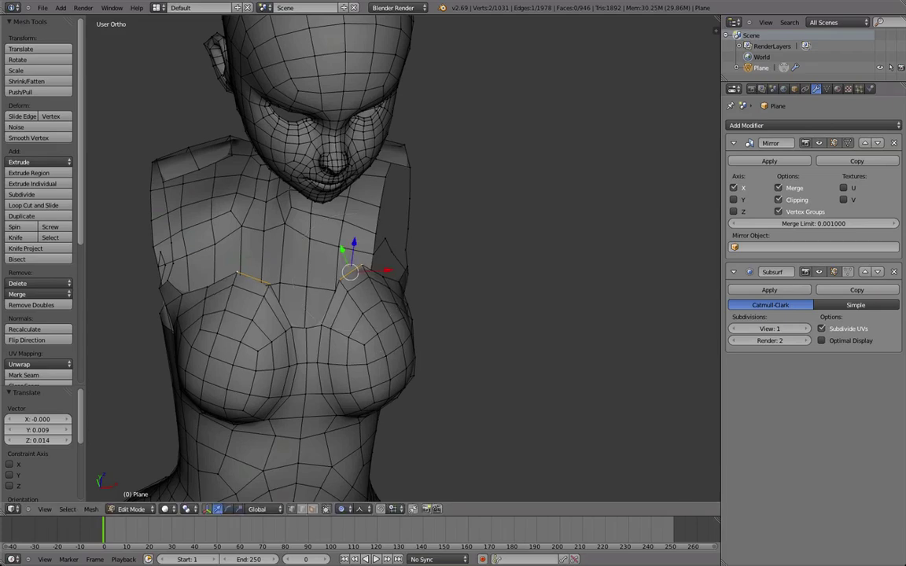
- Extrude the chest vertex above the cleavage to the centre line and fill the gap between the breasts with a face
middle_drag(250, 338, 254, 373)
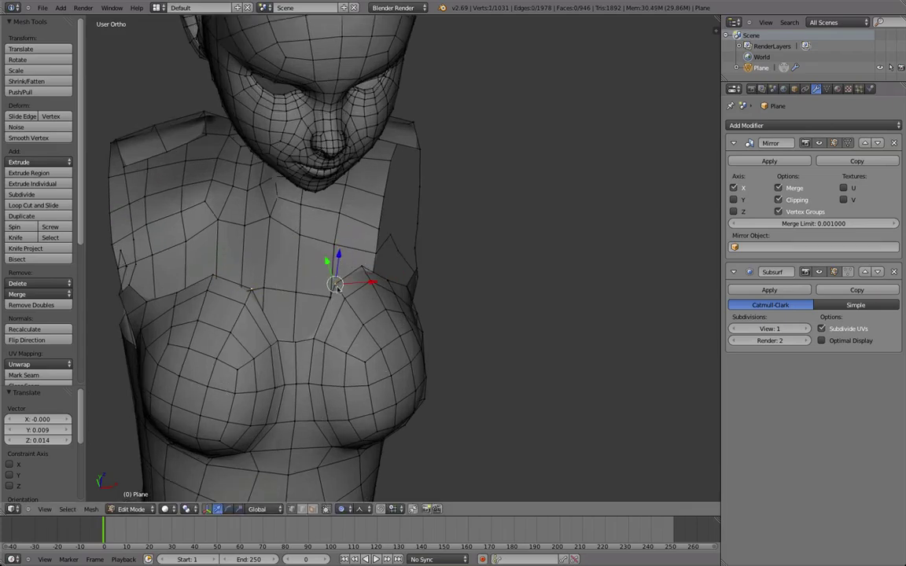
click(367, 509)
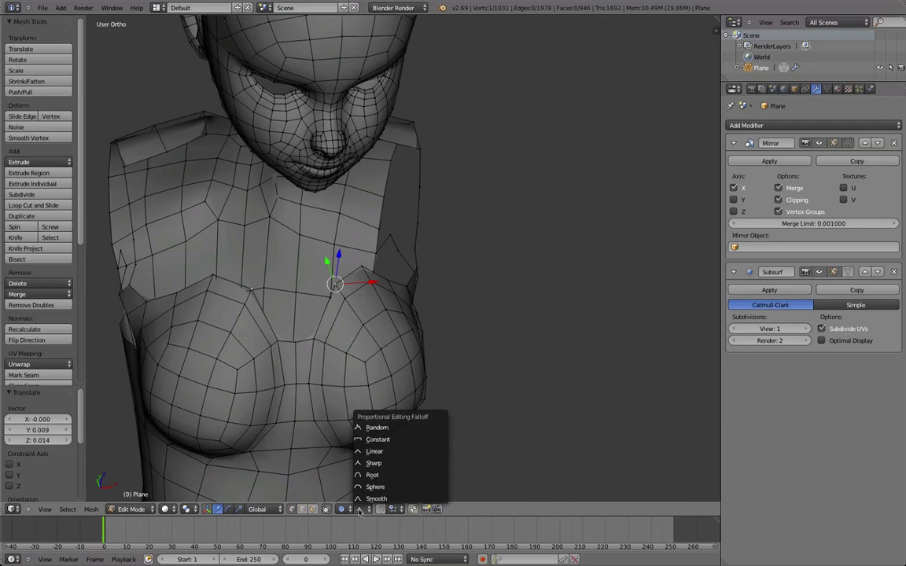
click(390, 454)
key(e)
click(300, 346)
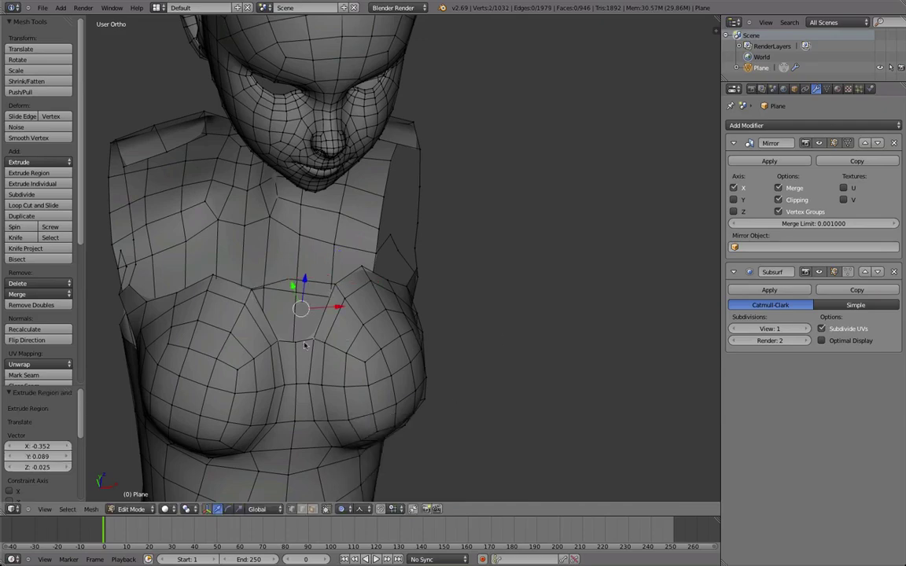
key(f)
mouse_move(400, 322)
middle_down()
mouse_move(330, 355)
mouse_move(336, 350)
mouse_move(370, 391)
mouse_move(430, 347)
mouse_move(376, 401)
mouse_move(412, 324)
mouse_move(408, 402)
mouse_move(253, 323)
mouse_move(350, 293)
middle_up()
key(Tab)
key(Tab)
- Reposition the vertices on the inner side of the breast near the cleavage, moving the first one along X
right_click(324, 364)
key(g)
key(x)
click(331, 383)
key(Tab)
key(Tab)
key(g)
click(374, 381)
key(g)
click(442, 374)
key(Tab)
key(Tab)
- Select the faces inside the edge loop at the front of the breast and smooth their vertices
alt+right_click(398, 305)
key(ctrl+s)
key(ctrl+e)
click(373, 270)
key(w)
click(407, 402)
- Move the smoothed front patch slightly forward and up in the side view with proportional editing, and deselect it
key(KP_3)
key(g)
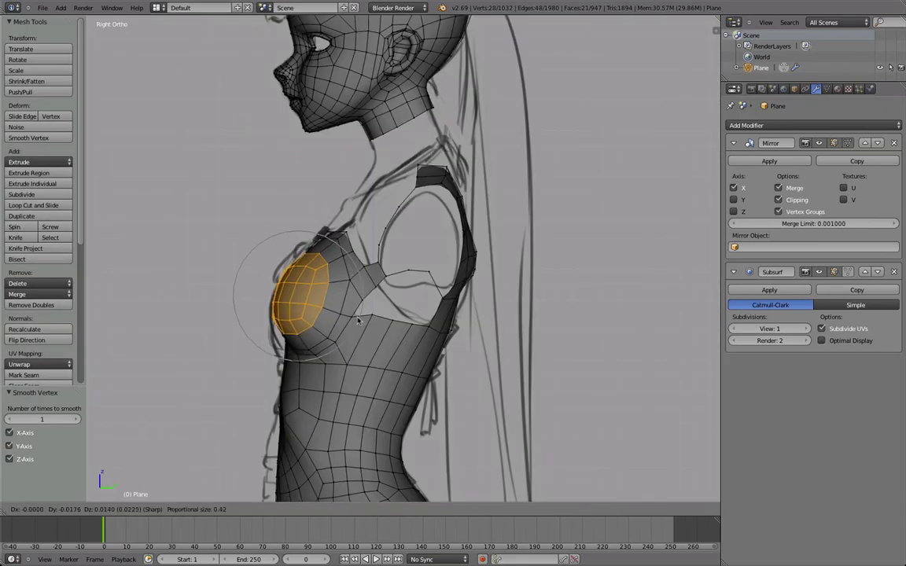
click(357, 318)
key(a)
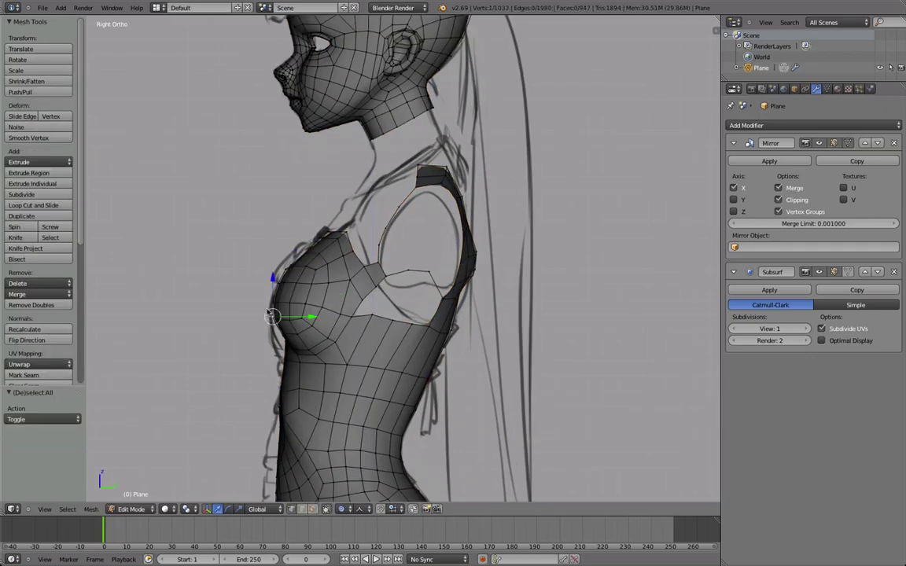
- Smooth the vertices at the front of the breast in two rounds, box-selecting the second group
middle_drag(270, 303, 372, 327)
drag(341, 304, 341, 300)
key(w)
click(342, 302)
key(a)
middle_drag(335, 295, 349, 313)
key(b)
drag(349, 313, 330, 293)
mouse_move(309, 268)
middle_down()
mouse_move(332, 324)
mouse_move(309, 267)
middle_up()
key(b)
middle_drag(309, 267, 345, 314)
key(w)
click(346, 315)
- Slide an edge loop on the breast to even out the spacing of its faces
alt+right_click(353, 285)
middle_drag(466, 350, 364, 370)
key(shift+r)
key(ctrl+z)
key(g)
key(g)
click(456, 340)
key(Tab)
key(Tab)
- Select the closed edge loop around the breast's front patch and move it by X 0.003, Y -0.002, Z 0.002
middle_drag(310, 361, 350, 351)
alt+right_click(371, 348)
alt+shift+right_click(390, 327)
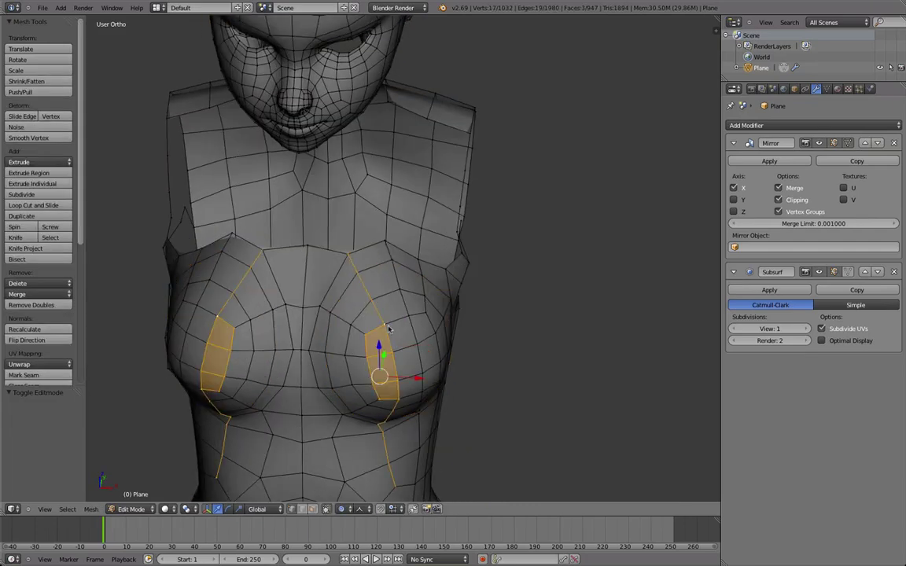
alt+right_click(367, 352)
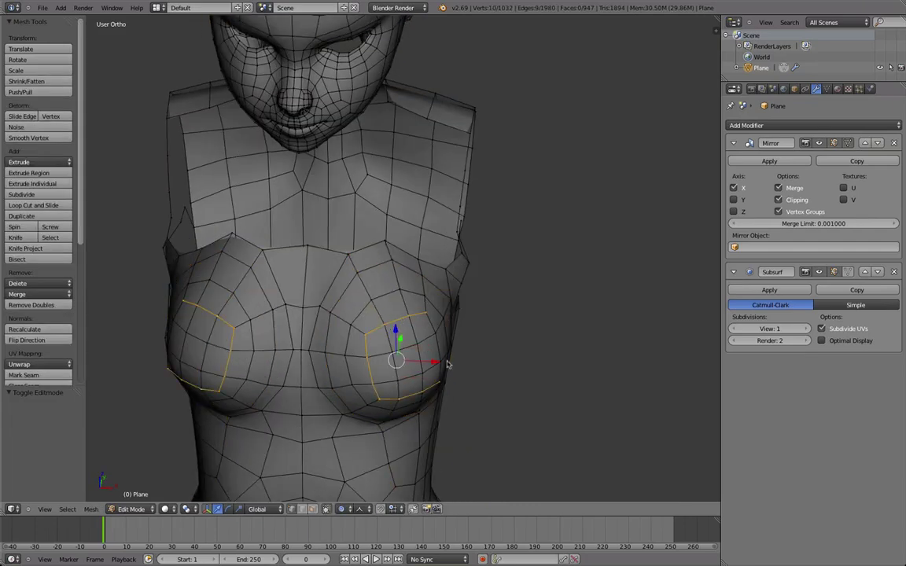
key(w)
click(428, 331)
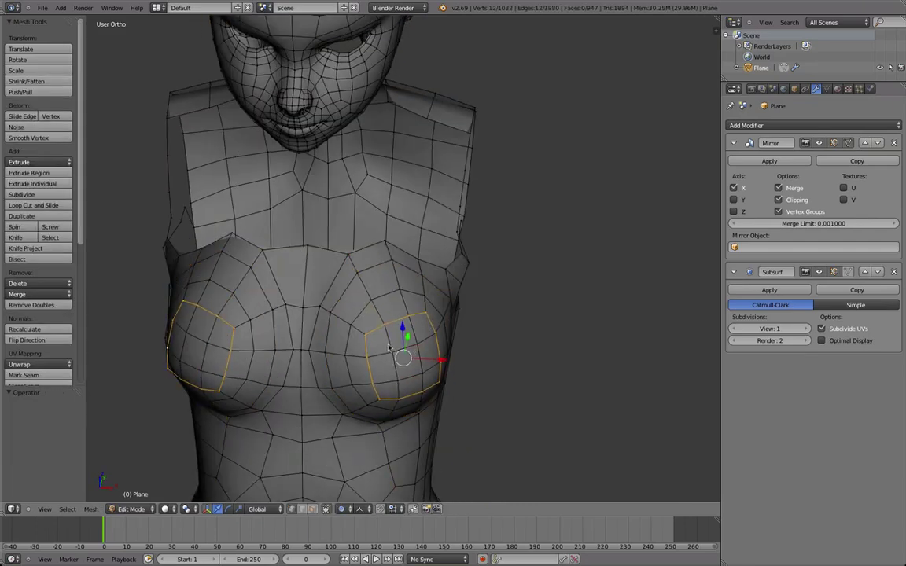
middle_drag(416, 356, 519, 308)
key(g)
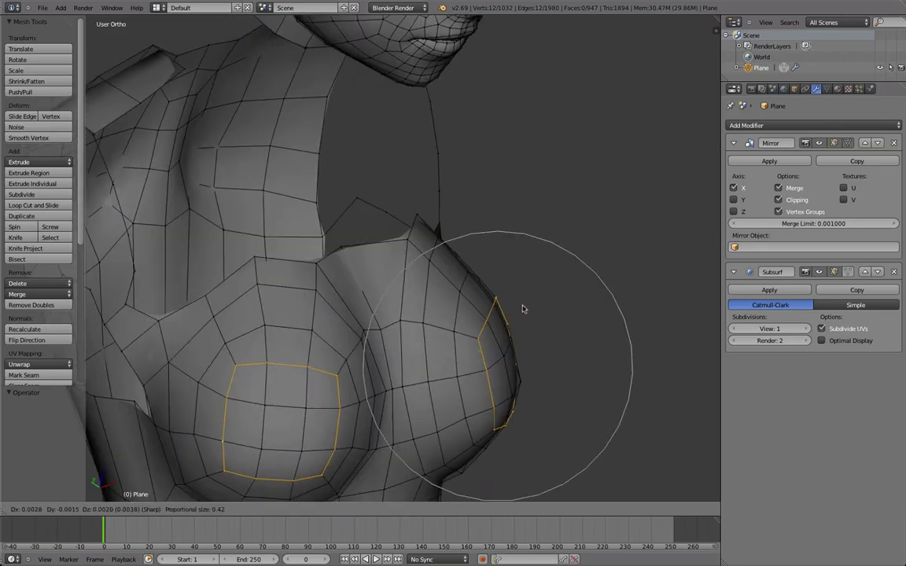
click(523, 309)
- Move a vertex on the lower front of the breast with proportional editing to round the underside
right_click(472, 444)
middle_drag(447, 384, 400, 346)
key(g)
scroll(401, 352, up, 2)
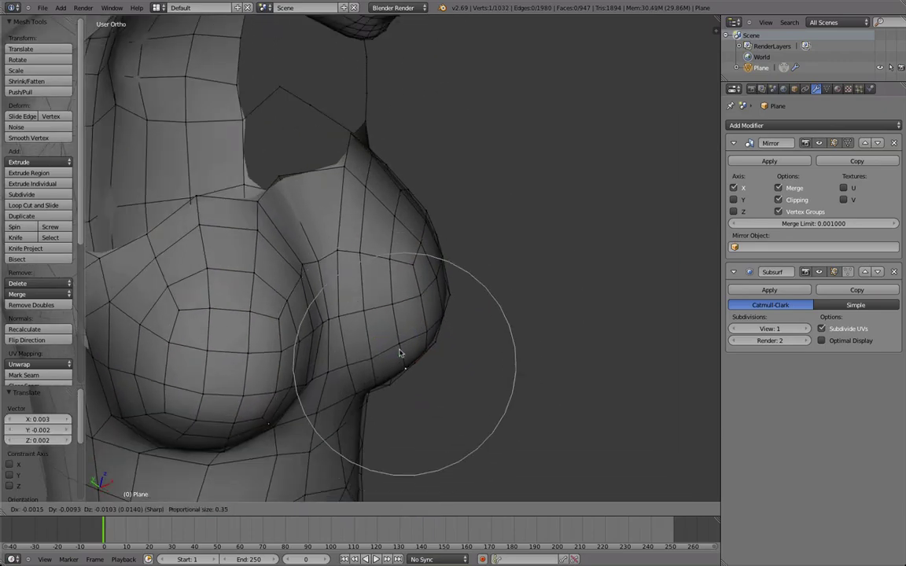
click(373, 376)
key(g)
click(435, 376)
- Reposition the individual vertices along the breast's lower curve, shifting the last one by X -0.012, Y -0.004, Z -0.003
mouse_move(387, 364)
middle_down()
mouse_move(365, 346)
mouse_move(354, 356)
mouse_move(386, 379)
middle_up()
middle_drag(271, 367, 392, 354)
key(g)
click(309, 344)
key(g)
key(shift+z)
right_click(329, 340)
key(g)
right_click(364, 321)
middle_drag(347, 392, 443, 314)
key(g)
click(374, 399)
- Move the vertex under the breast forward and down in the side view to follow the reference drawing
key(KP_3)
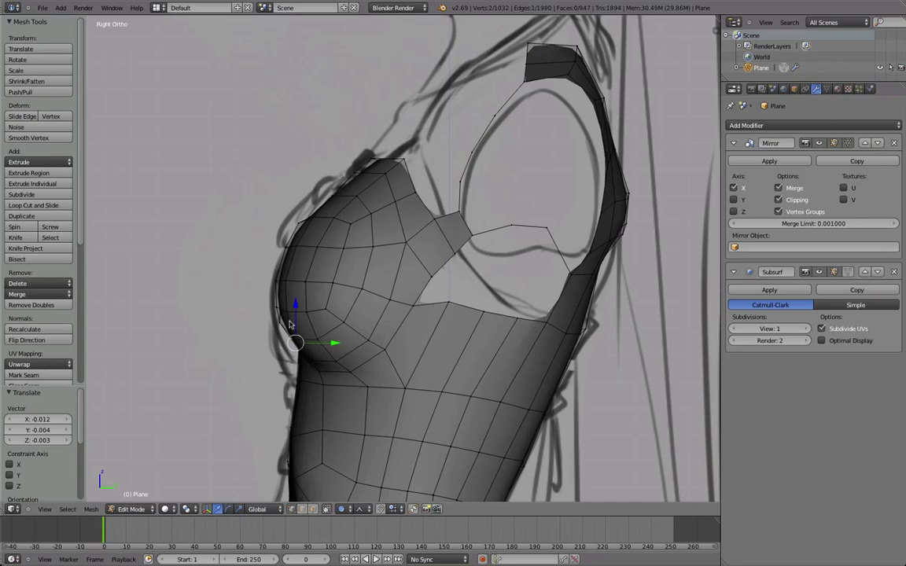
key(g)
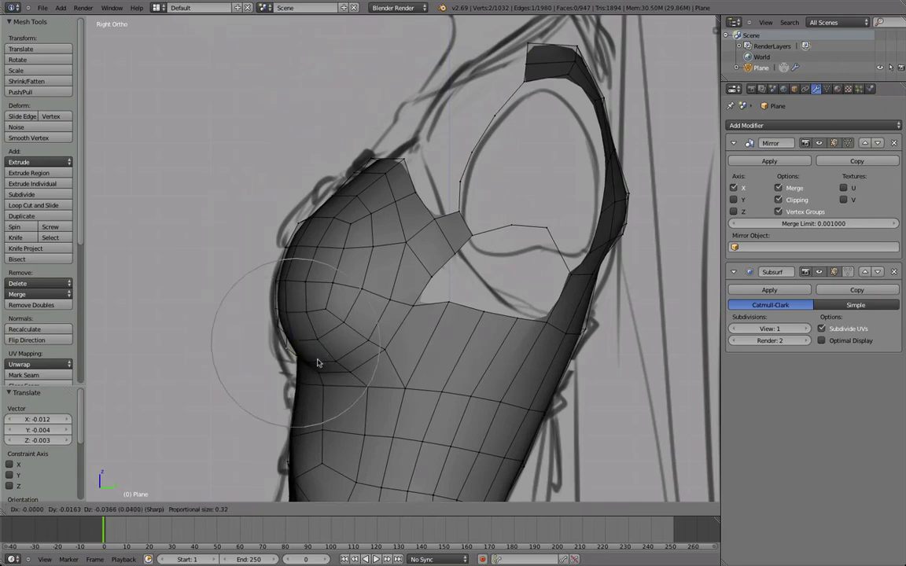
click(317, 363)
key(g)
click(315, 369)
- Reposition the vertex at the front of the breast, comparing the edit mesh with the smoothed object
mouse_move(315, 369)
middle_down()
mouse_move(422, 337)
mouse_move(374, 378)
mouse_move(380, 305)
mouse_move(406, 313)
mouse_move(375, 319)
middle_up()
key(Tab)
key(Tab)
key(g)
click(379, 288)
key(Tab)
key(Tab)
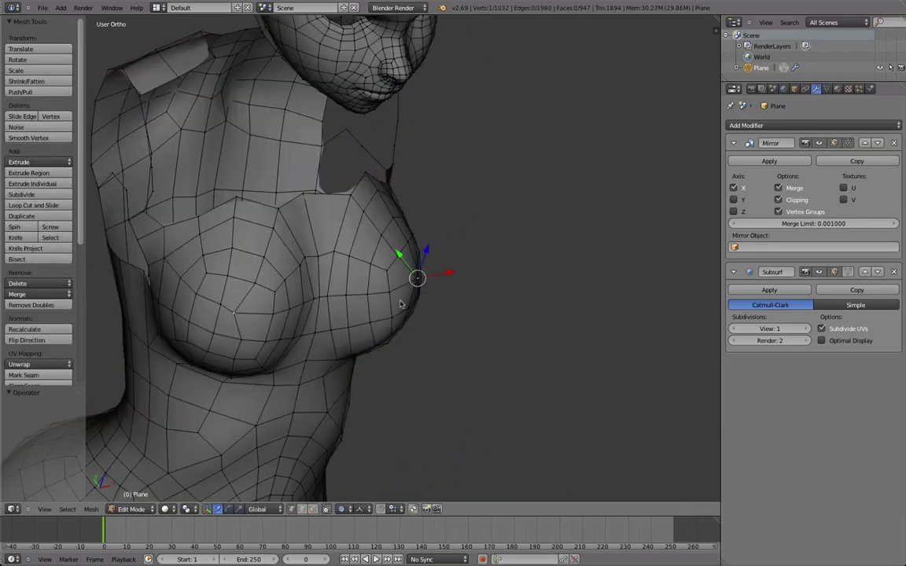
- Examine the breast's curvature from above and below, in both the smoothed object and the edit mesh
key(Tab)
mouse_move(384, 212)
middle_down()
mouse_move(333, 324)
mouse_move(336, 265)
mouse_move(350, 246)
mouse_move(340, 300)
middle_up()
key(Tab)
scroll(392, 338, up, 5)
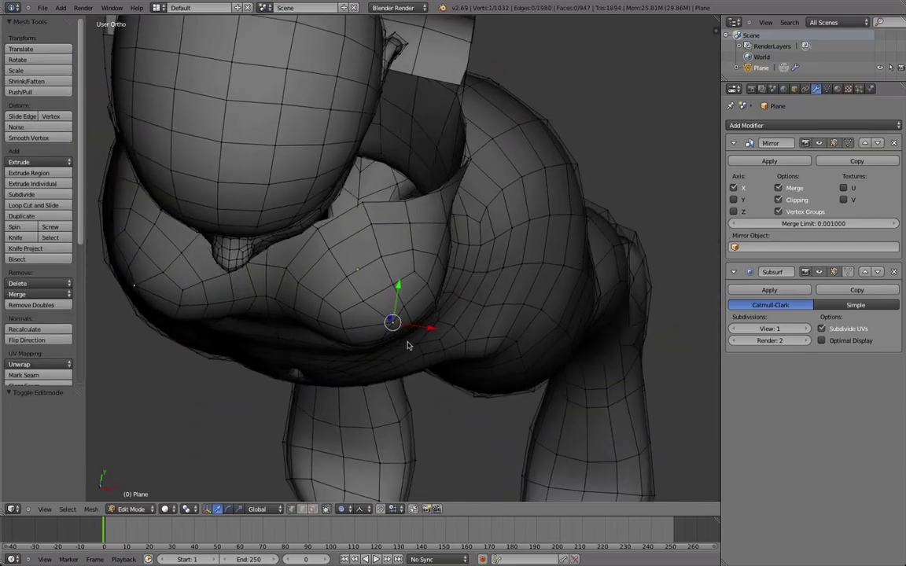
key(Tab)
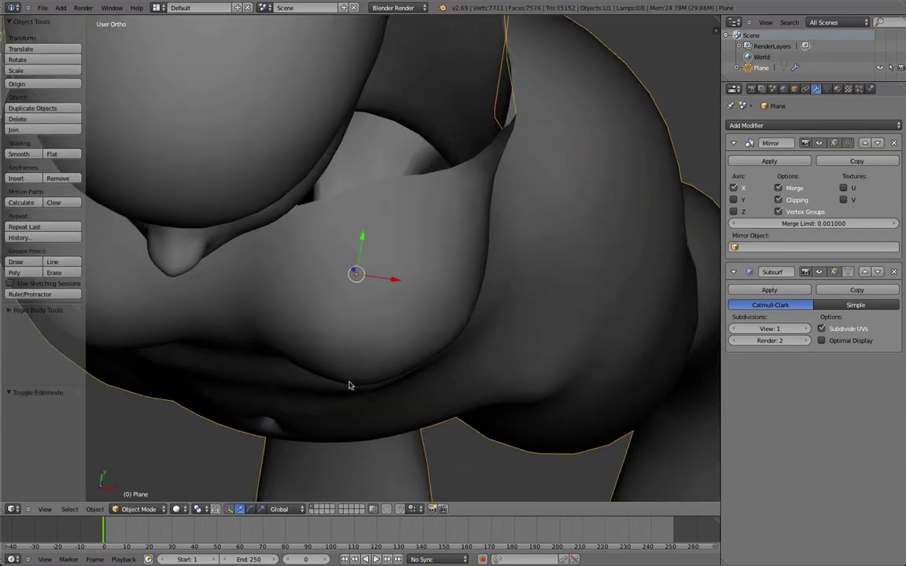
key(Tab)
middle_drag(344, 382, 409, 206)
right_click(358, 394)
scroll(388, 188, down, 3)
key(Tab)
key(Tab)
- Select the nine faces inside the breast's front edge loop and smooth their vertices once
alt+shift+right_click(400, 208)
alt+shift+right_click(425, 244)
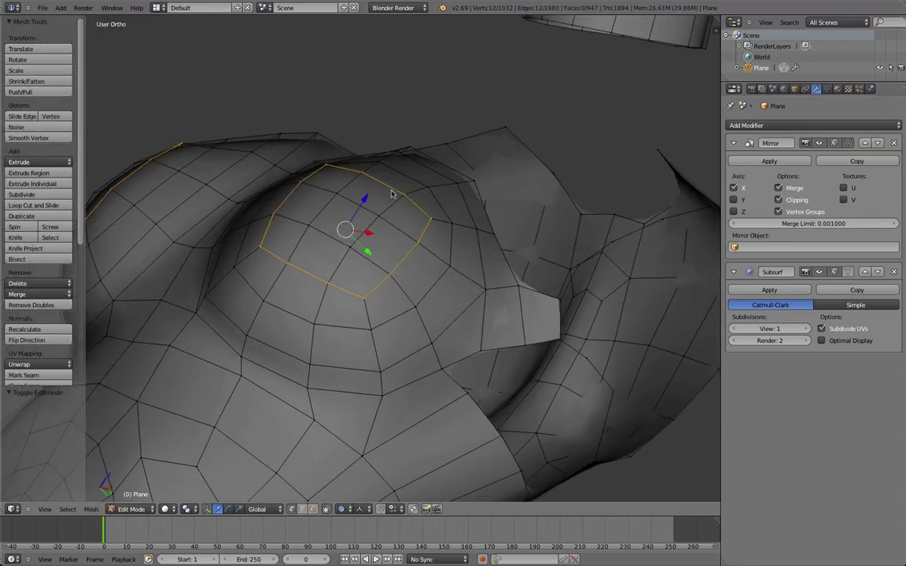
key(ctrl+e)
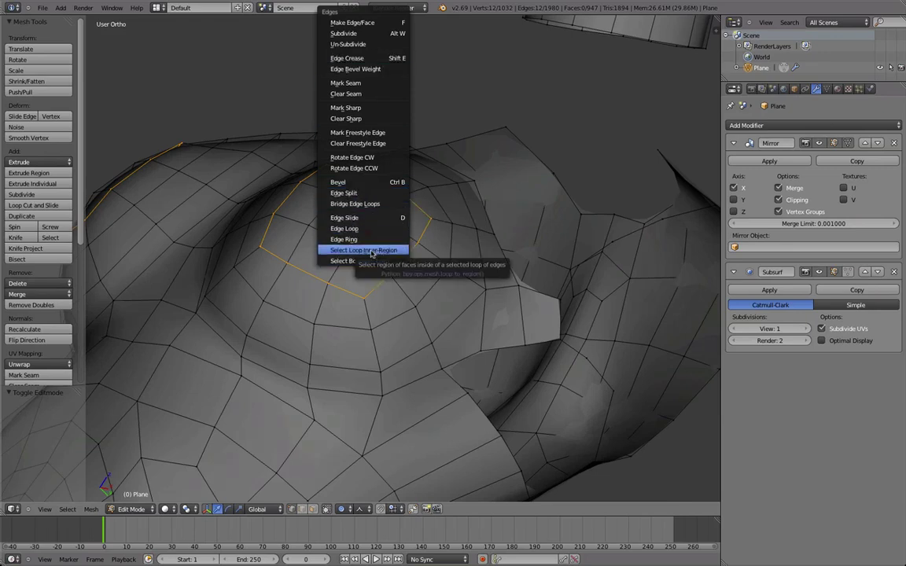
click(390, 251)
key(w)
click(497, 123)
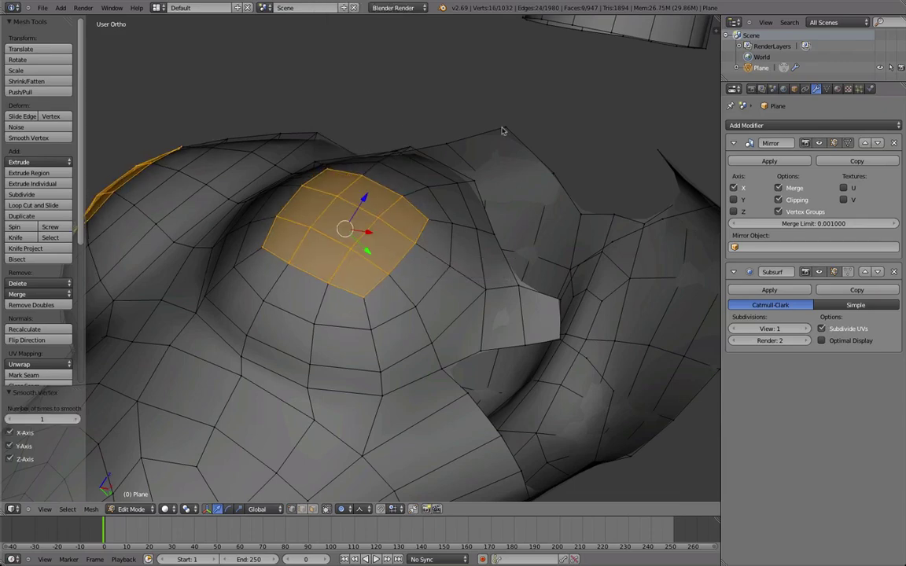
- Hide the tool shelf and examine the smoothed torso and breast profile from several angles
middle_drag(342, 206, 429, 233)
scroll(428, 233, down, 1)
key(t)
key(Tab)
middle_drag(207, 239, 320, 453)
key(Tab)
key(Tab)
middle_drag(361, 382, 423, 335)
key(space)
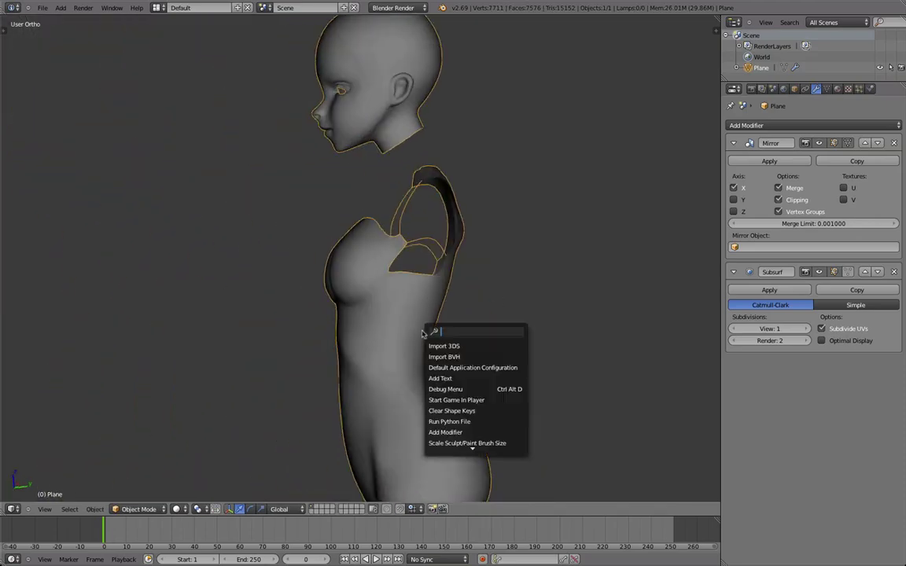
text(edg)
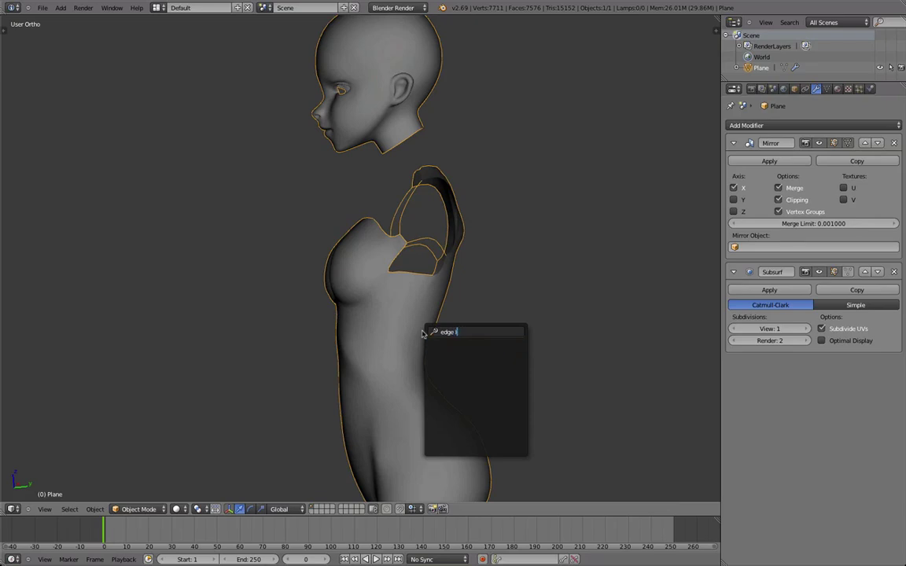
text(e)
key(BackSpace)
key(BackSpace)
key(BackSpace)
key(BackSpace)
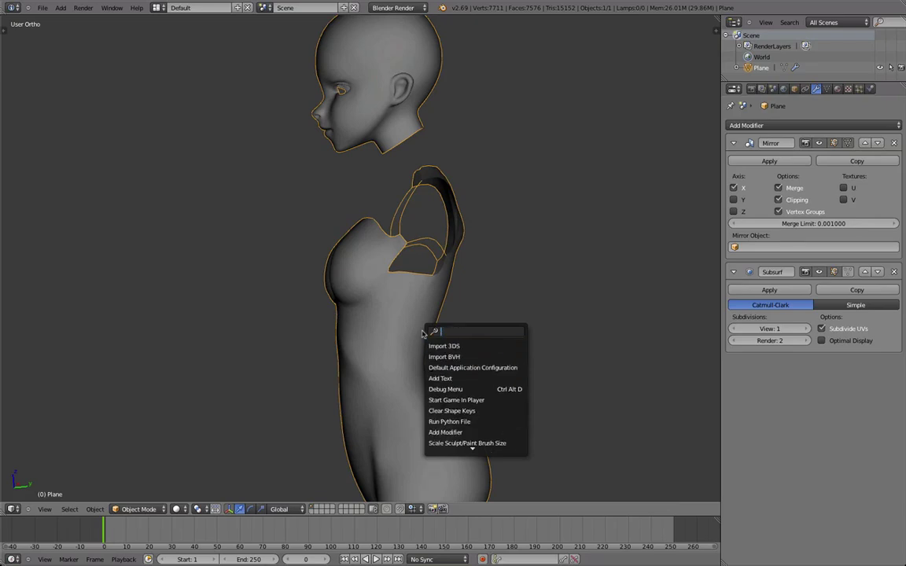
text(loop)
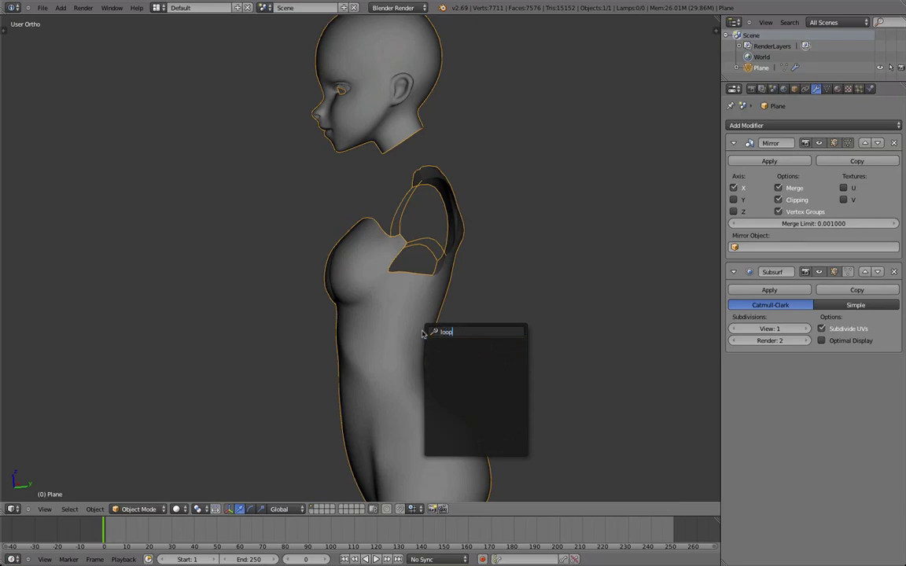
key(BackSpace)
key(BackSpace)
key(BackSpace)
key(BackSpace)
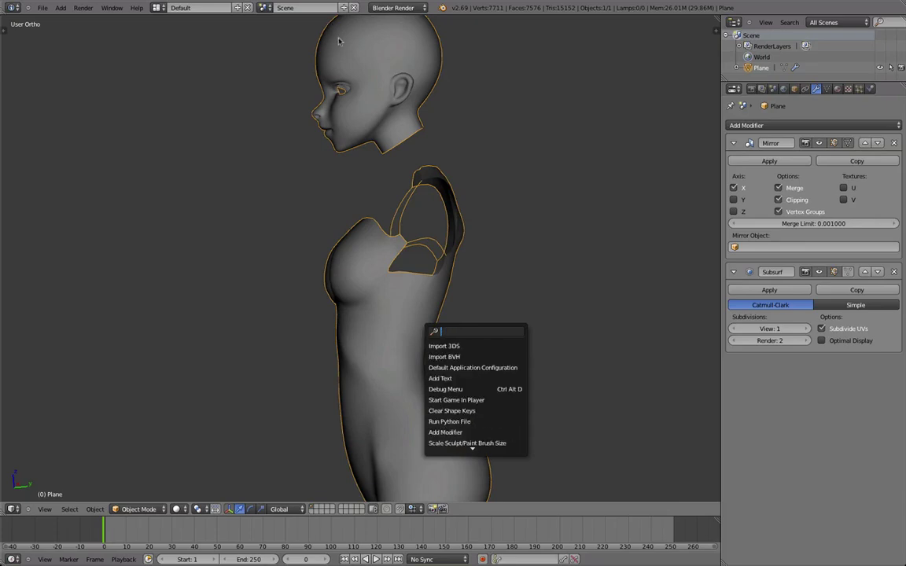
key(Escape)
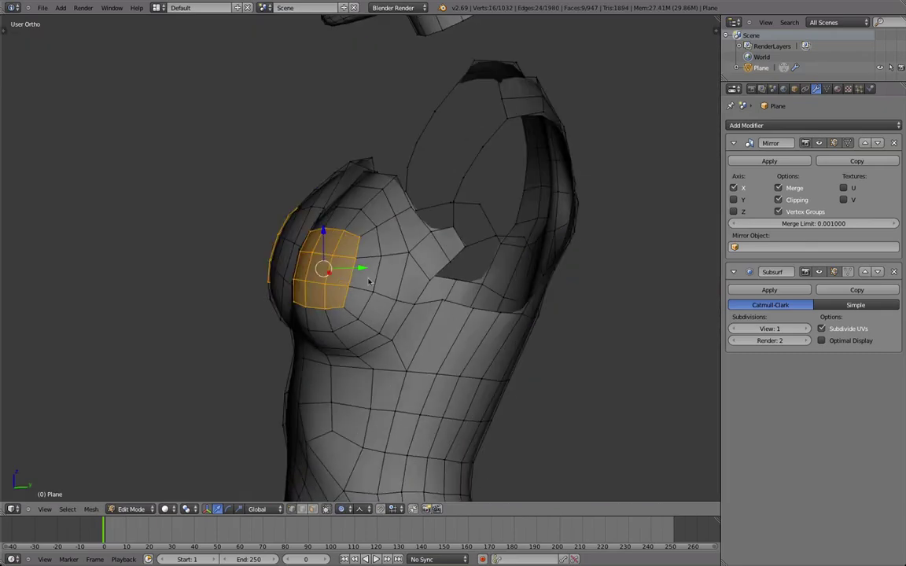
- Select faces on the upper front of the breast and examine the torso's smoothed profile from the side
middle_drag(323, 263, 321, 245)
right_click(322, 245)
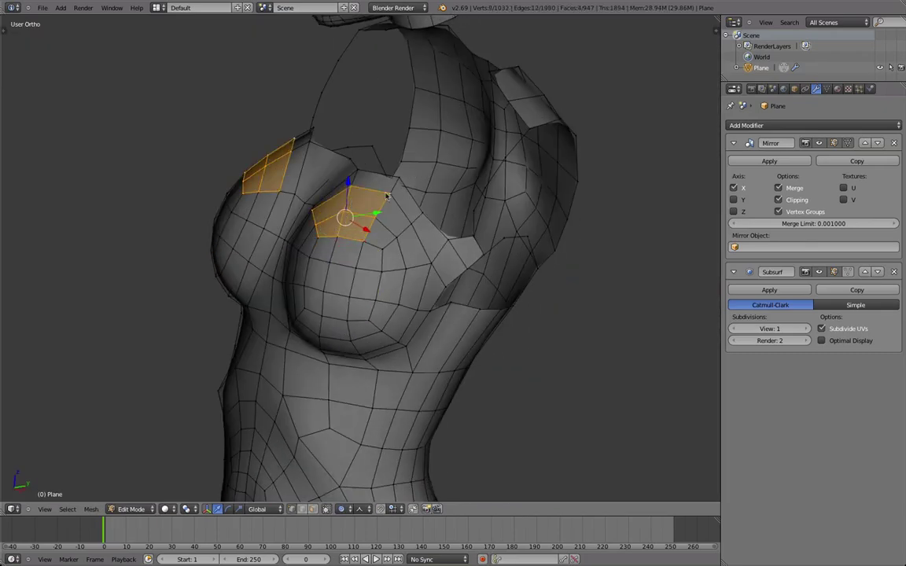
middle_drag(388, 200, 393, 232)
right_click(394, 235)
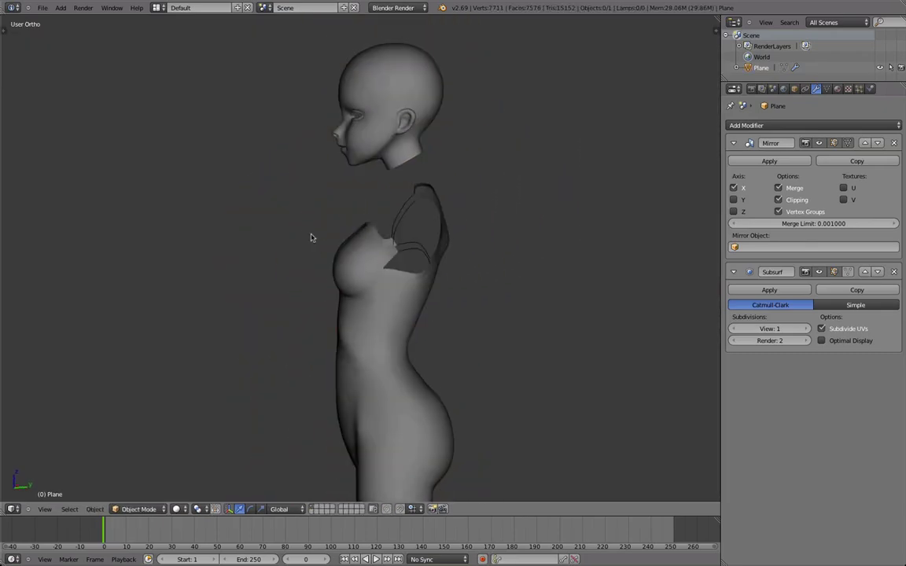
middle_drag(309, 237, 369, 408)
scroll(369, 335, up, 2)
- Reposition two points of the breast mesh to even out its curvature, checking the smoothed object
key(Tab)
right_click(411, 279)
key(g)
click(410, 283)
right_click(368, 319)
middle_drag(368, 319, 384, 353)
key(g)
click(369, 351)
key(Tab)
key(Tab)
shift+right_click(375, 273)
key(Tab)
- Select two elements of the breast mesh together and shift them slightly, comparing the edit mesh with the smoothed object
scroll(435, 316, down, 4)
middle_drag(272, 303, 334, 286)
scroll(402, 291, up, 6)
key(Tab)
scroll(377, 314, up, 2)
right_click(327, 348)
middle_drag(356, 342, 463, 330)
shift+right_click(358, 343)
key(g)
click(342, 345)
key(Tab)
key(Tab)
- Adjust the mesh along the breast's inner lower edge near the sternum with two small moves
right_click(409, 332)
key(g)
click(413, 332)
right_click(391, 335)
key(g)
click(376, 340)
key(Tab)
- Examine the breasts and whole torso from the front and at an angle, in both the smoothed object and the edit mesh
mouse_move(376, 339)
middle_down()
mouse_move(445, 340)
mouse_move(314, 336)
mouse_move(295, 275)
mouse_move(327, 284)
mouse_move(331, 300)
mouse_move(354, 287)
middle_up()
key(Tab)
key(Tab)
scroll(424, 283, down, 4)
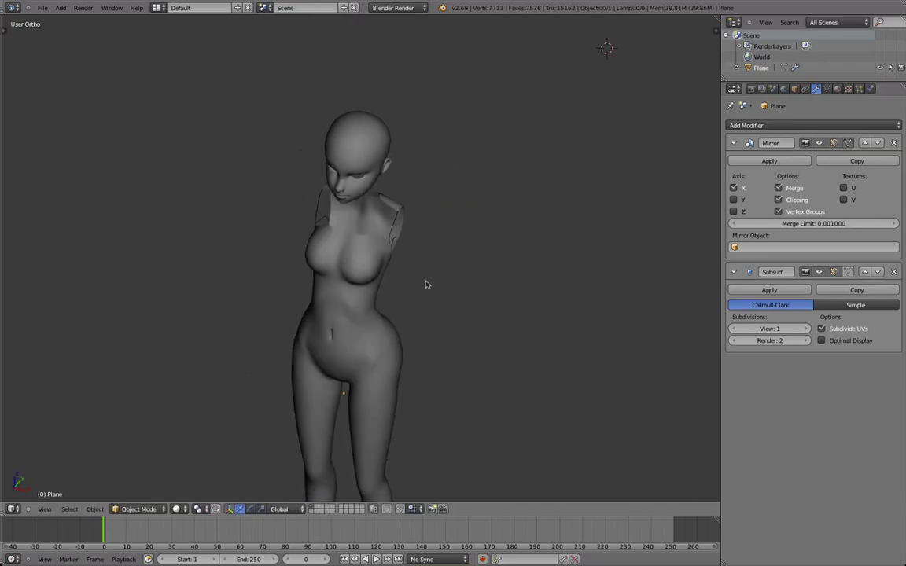
scroll(422, 236, up, 2)
scroll(422, 235, up, 4)
key(Tab)
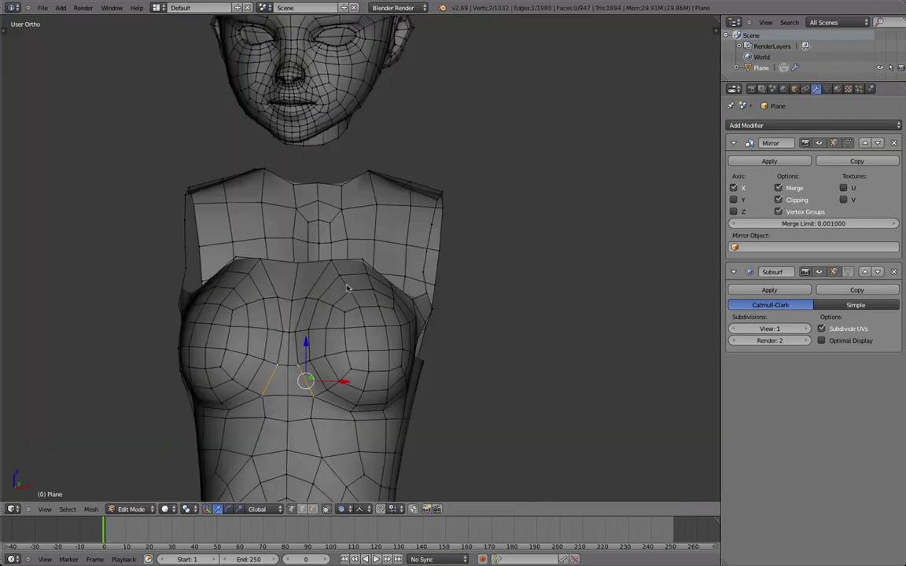
scroll(344, 286, up, 2)
key(Tab)
scroll(346, 314, down, 6)
mouse_move(426, 289)
middle_down()
mouse_move(252, 251)
mouse_move(397, 280)
mouse_move(530, 265)
mouse_move(491, 318)
mouse_move(347, 286)
mouse_move(445, 138)
mouse_move(509, 195)
middle_up()
key(Tab)
scroll(314, 230, up, 3)
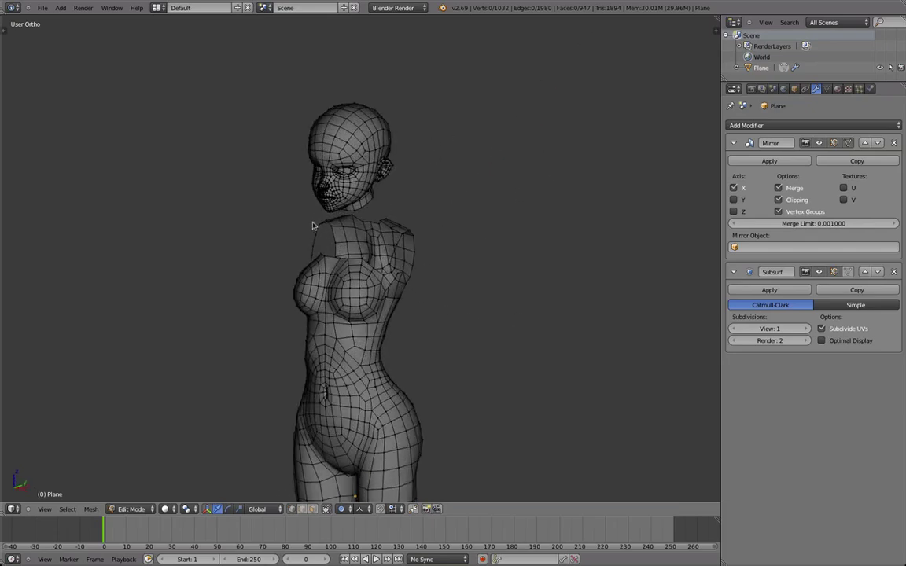
middle_drag(512, 267, 490, 292)
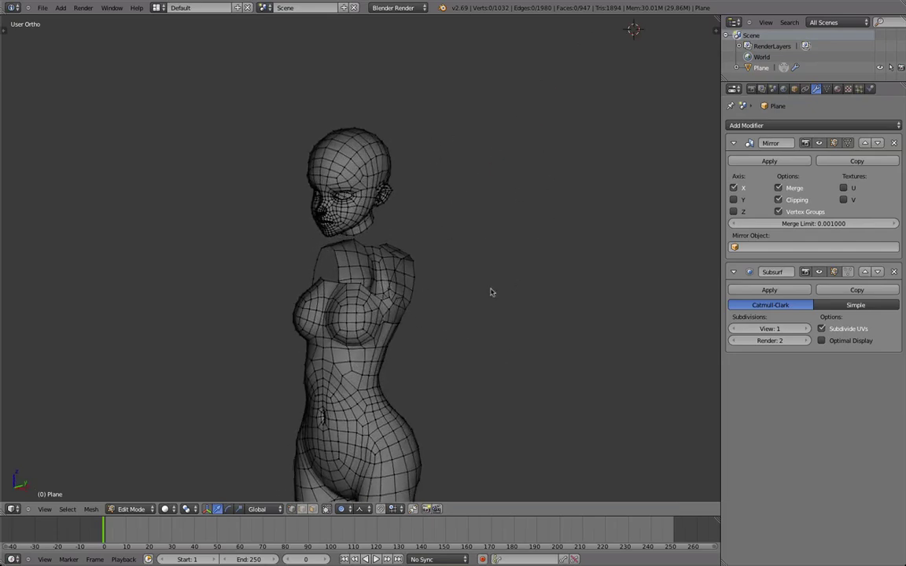